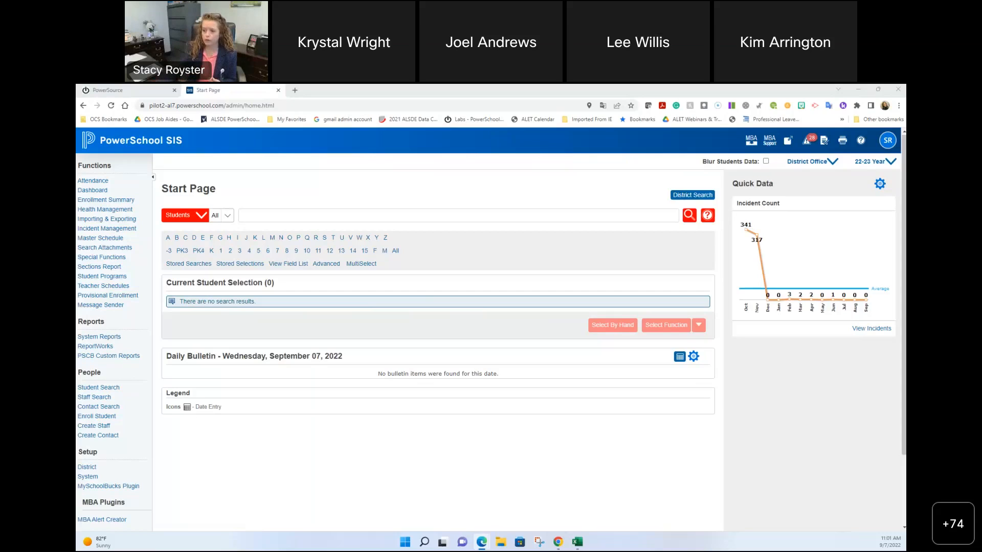
Step: Go to System Reports and show the Enterprise Reporting reports list
click(119, 337)
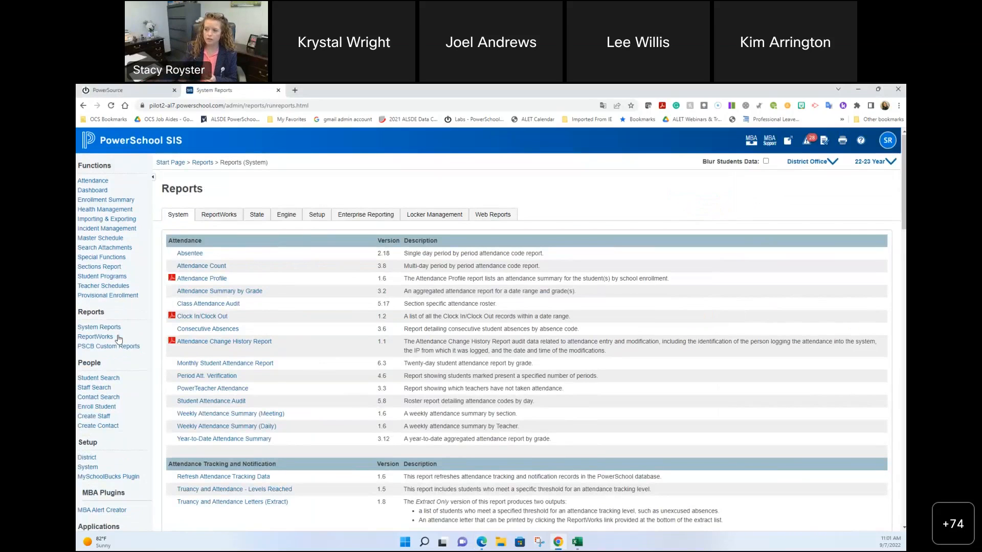
click(367, 215)
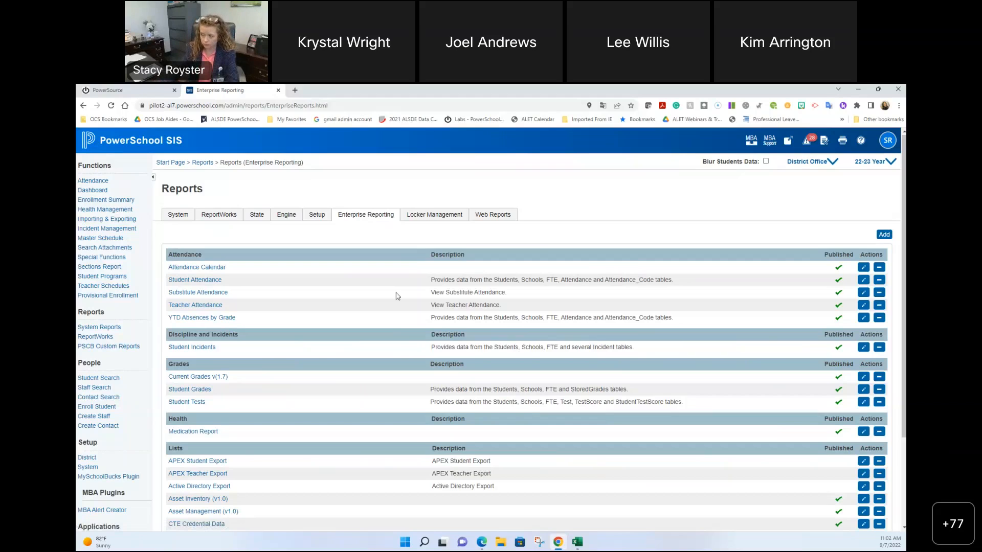
scroll(256, 266, down, 1)
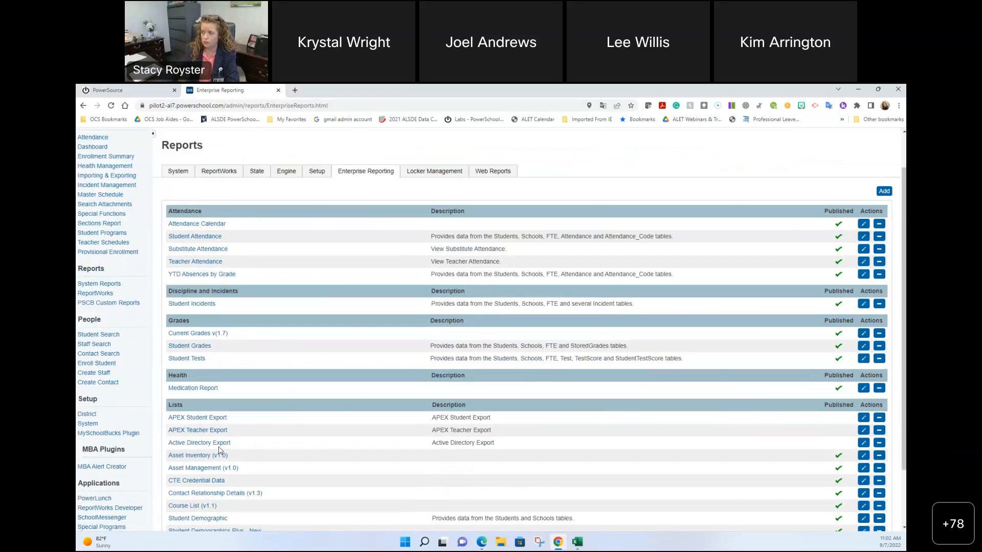
scroll(235, 443, up, 1)
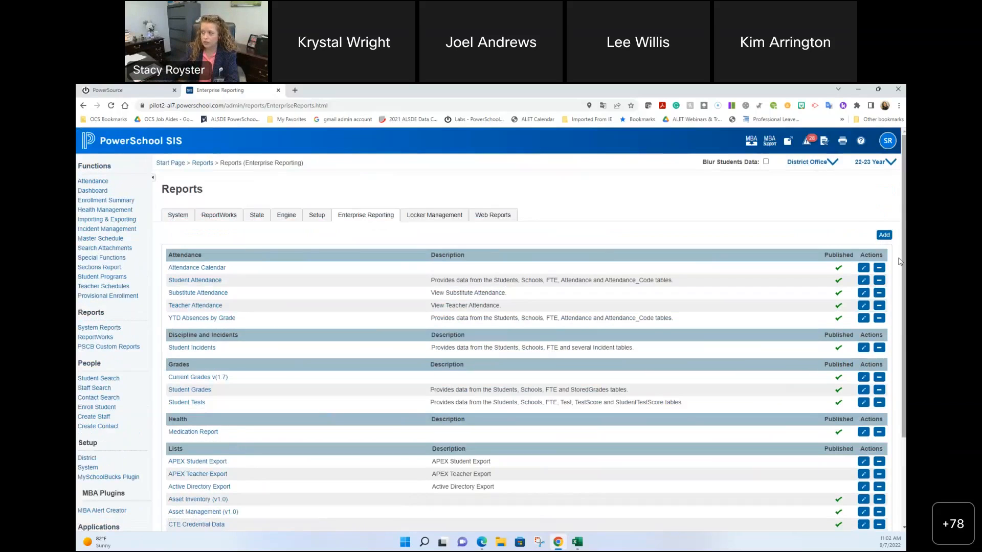
click(884, 235)
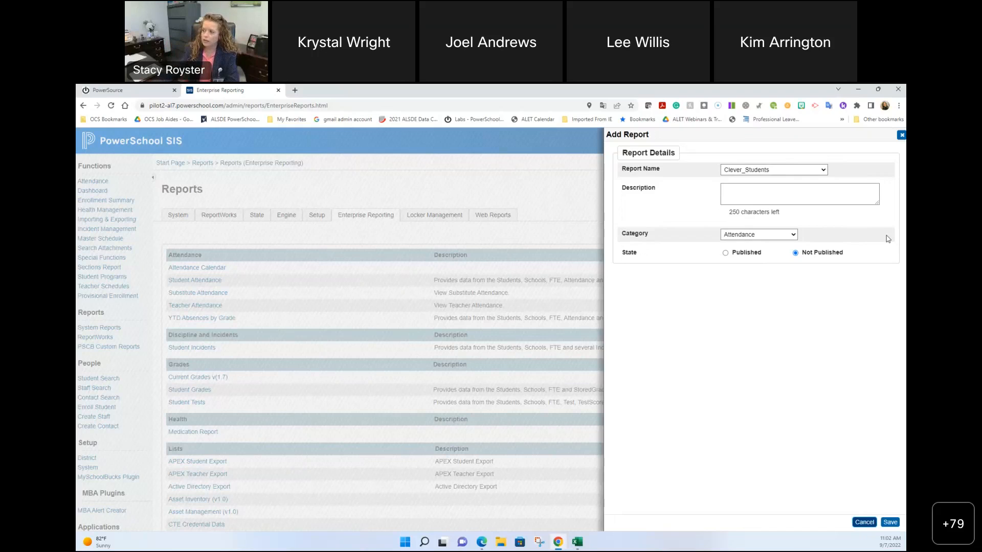
click(823, 172)
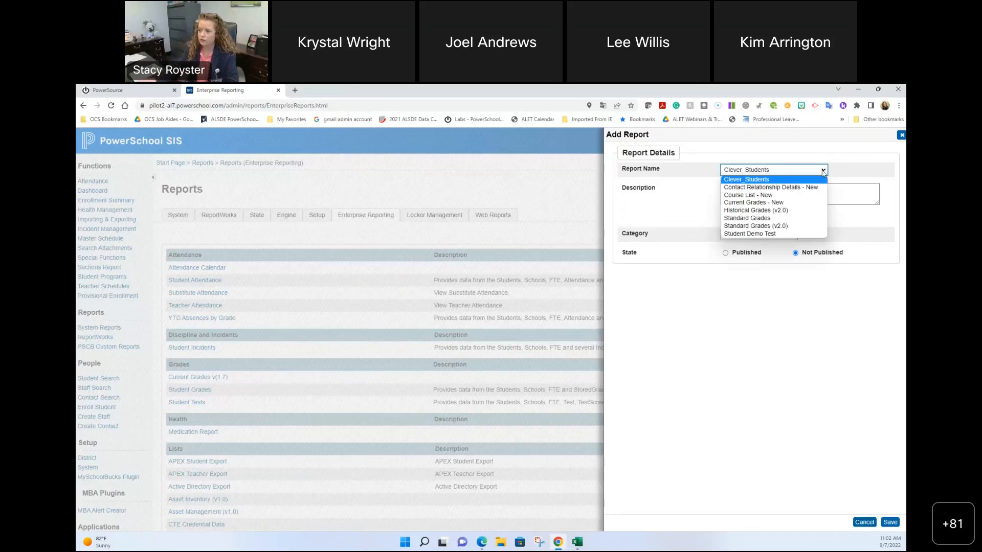
click(901, 135)
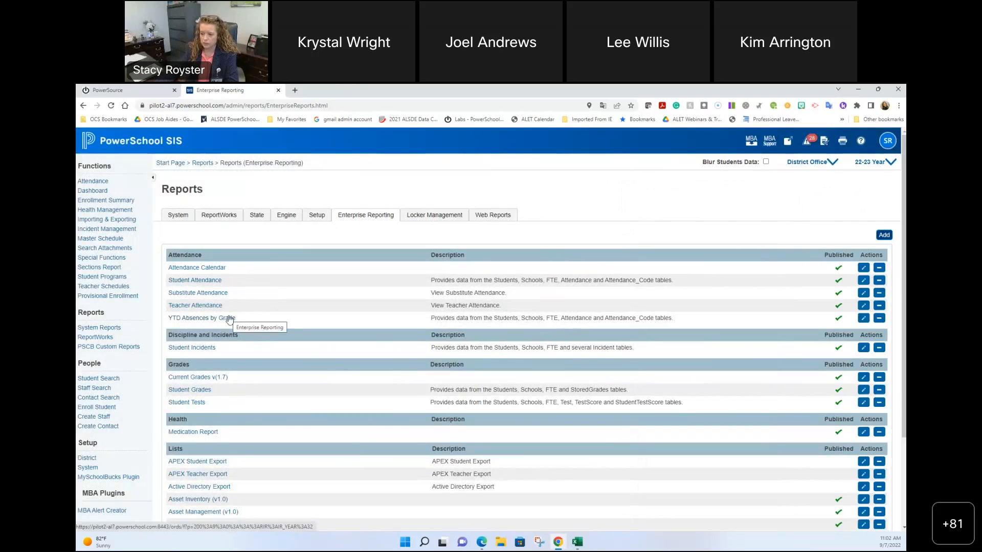
Step: Review the full Enterprise Reporting list, then start adding a new report from the top
scroll(310, 330, down, 1)
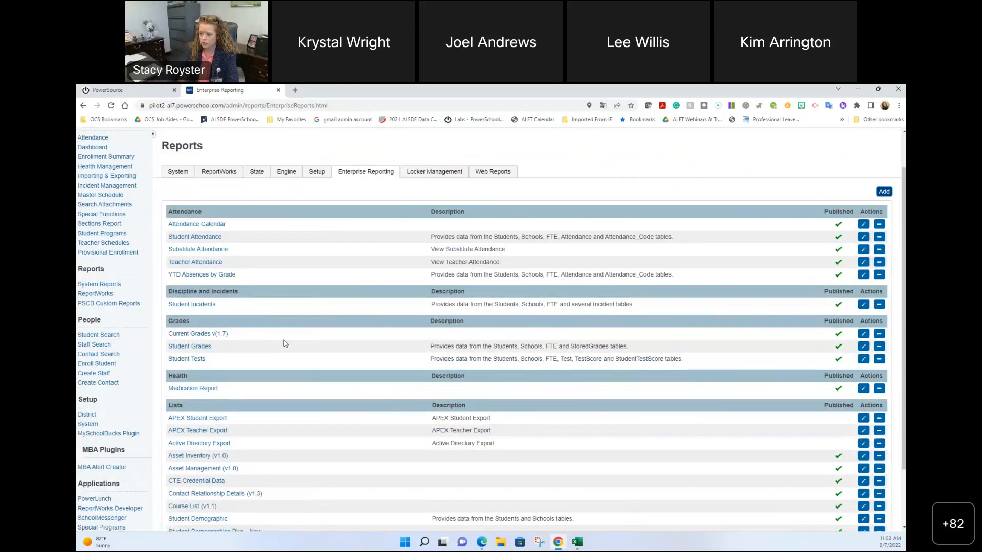
scroll(285, 341, down, 1)
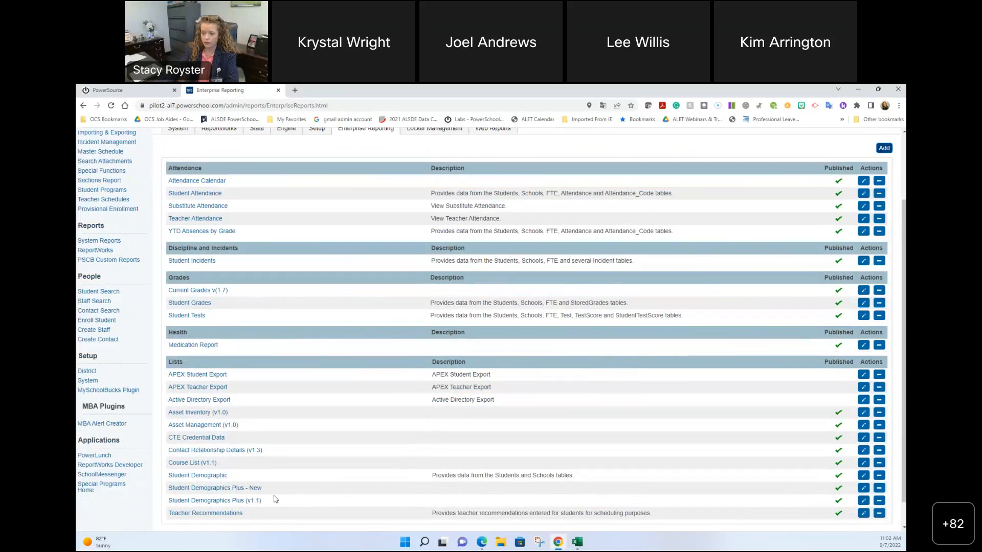
scroll(277, 496, down, 1)
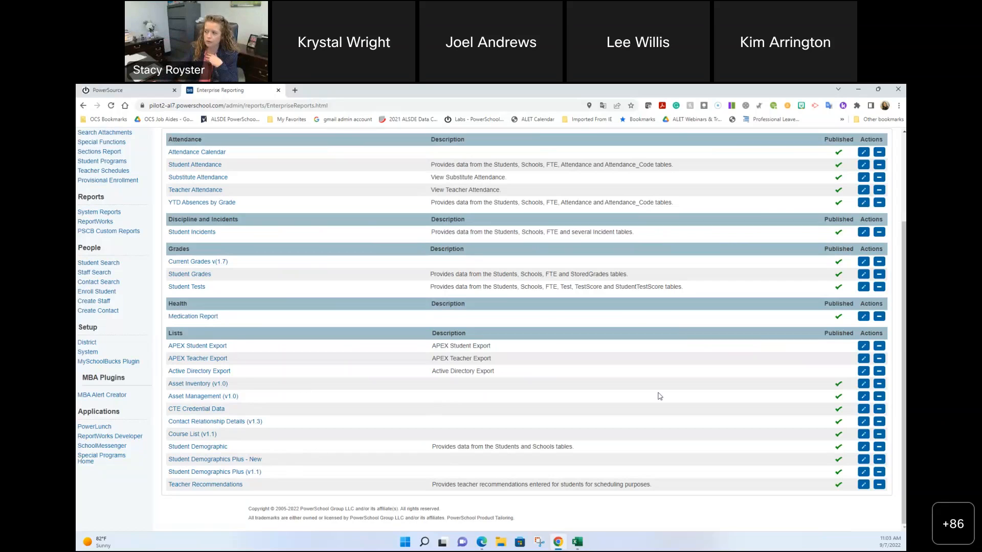
scroll(658, 396, up, 3)
click(890, 235)
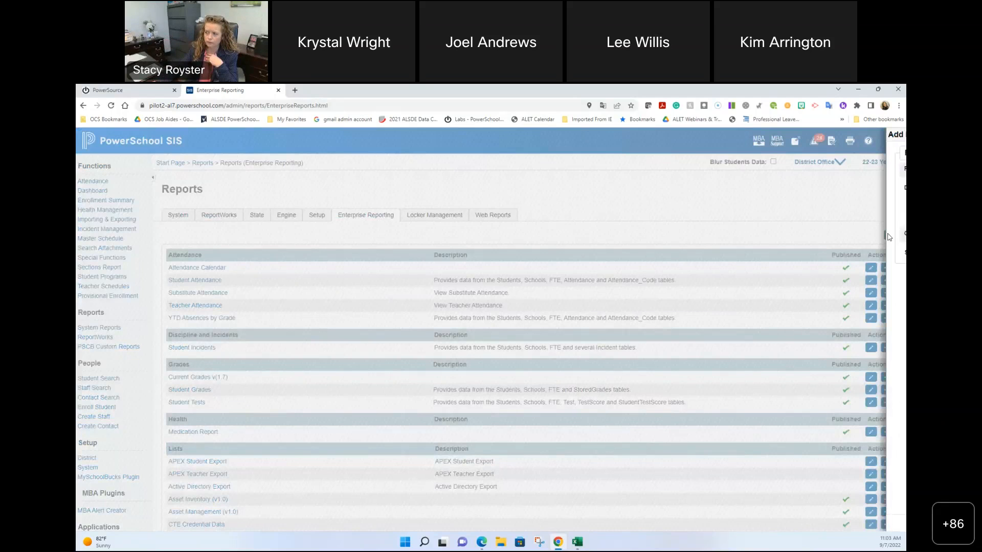
Step: Pick Historical Grades (v2.0) from the Report Name list in the Add Report panel
click(798, 170)
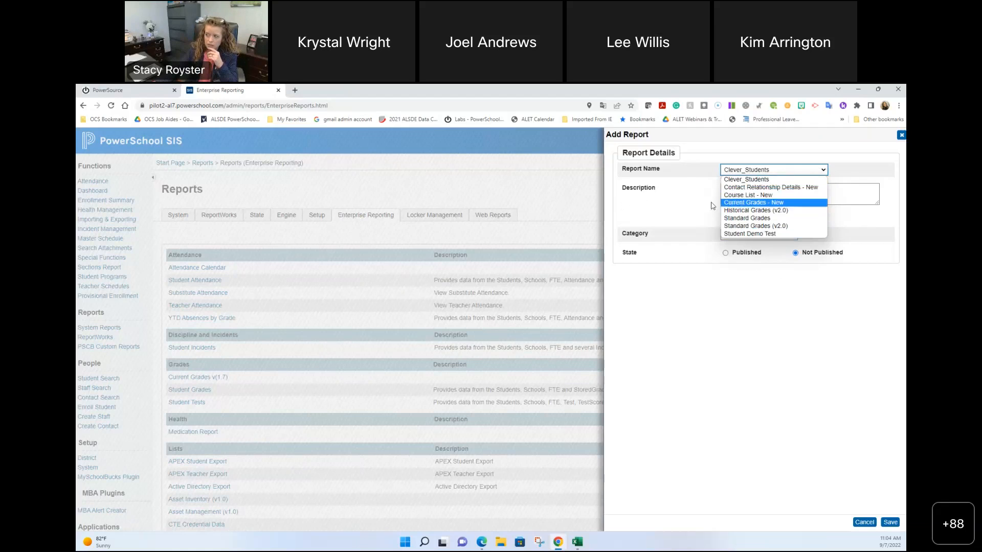
click(690, 195)
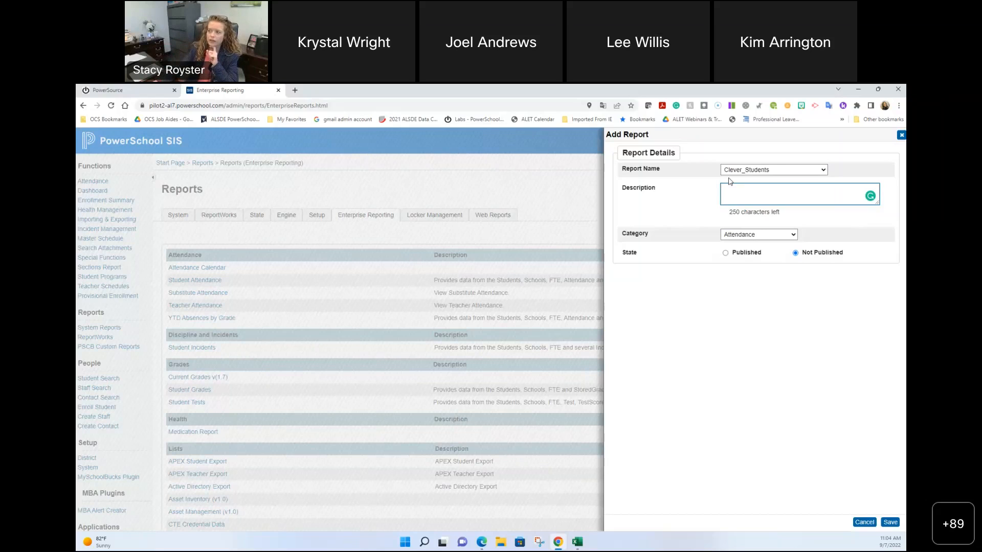
click(736, 171)
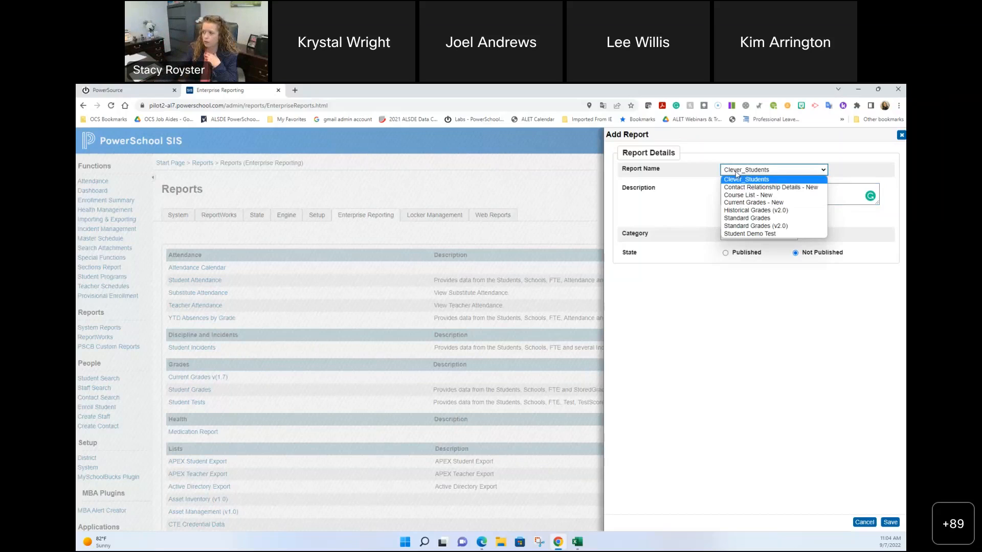
click(770, 211)
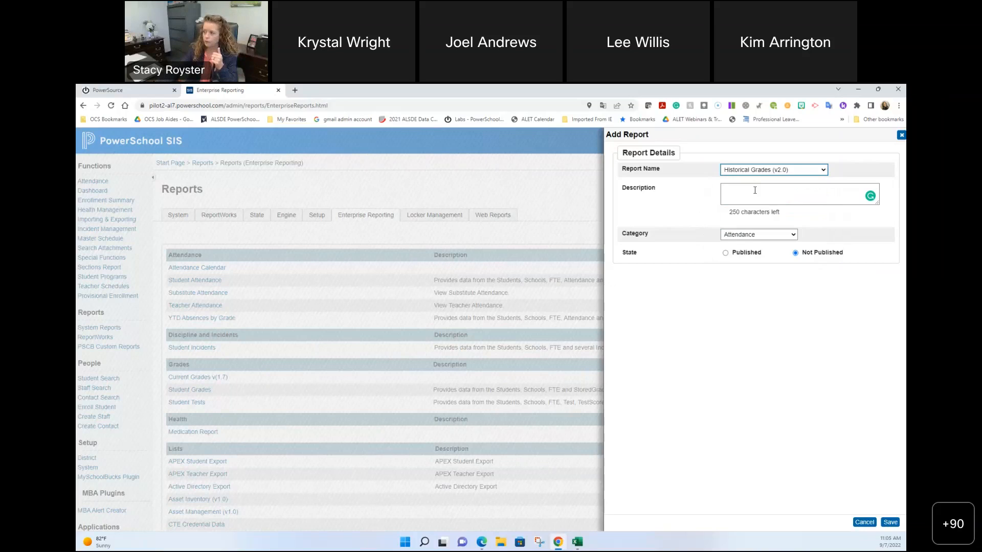
Step: File Historical Grades (v2.0) under the Grades category, mark it Published, and save
click(766, 238)
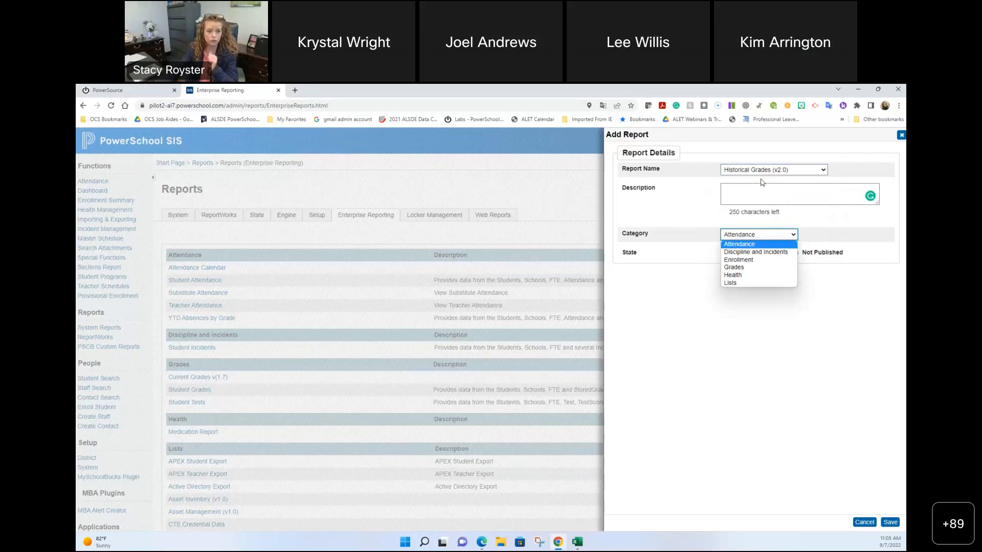
click(764, 272)
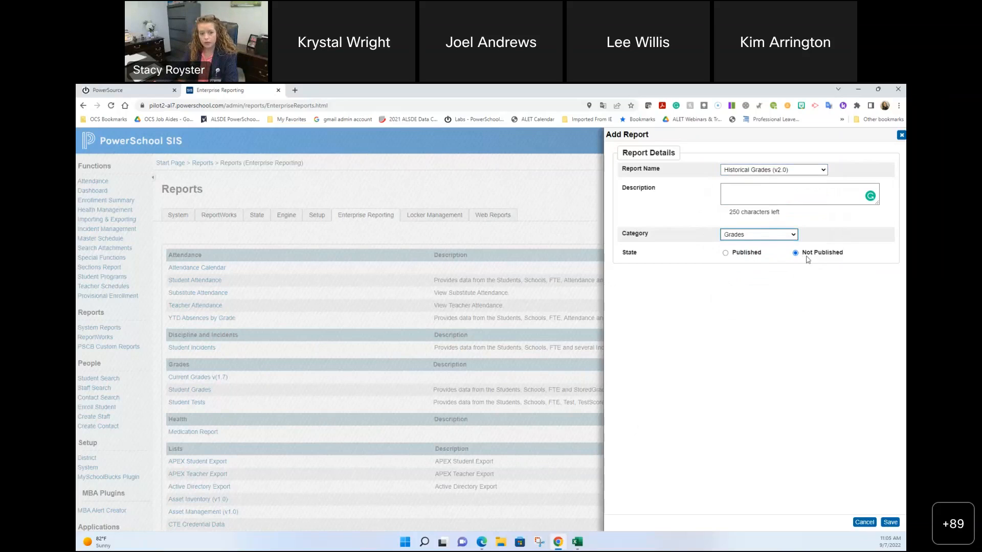
click(725, 253)
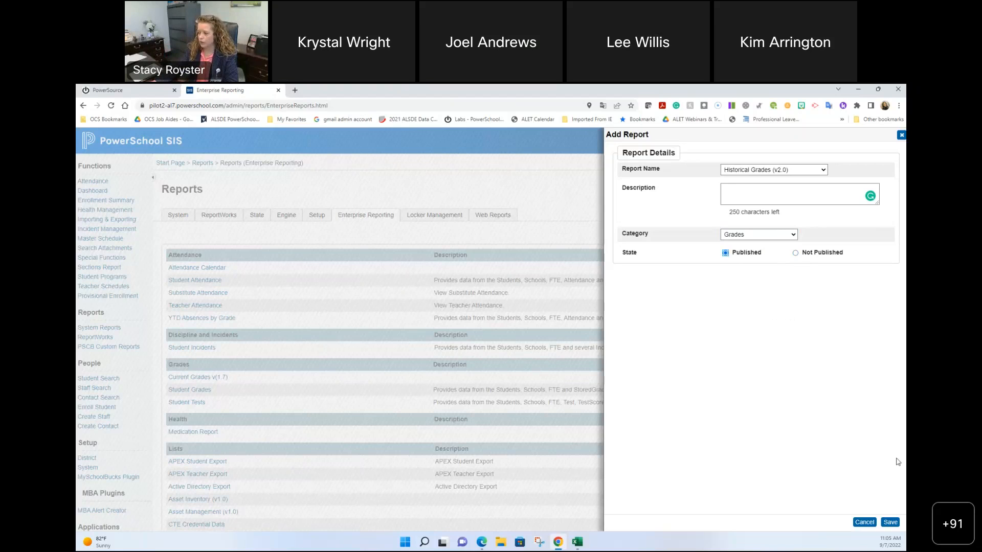
click(890, 522)
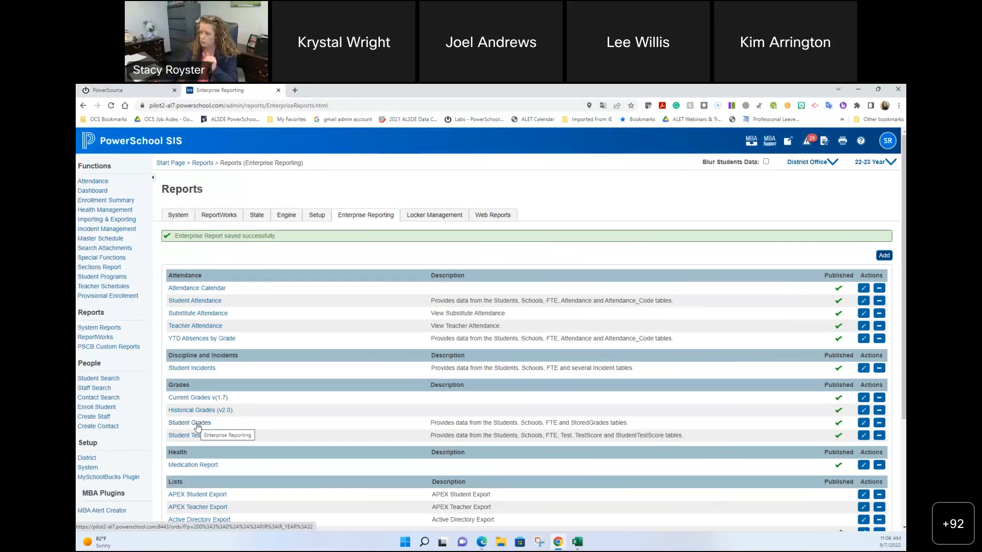
Step: Edit the Student Grades report, set it to Not Published, and save
click(863, 424)
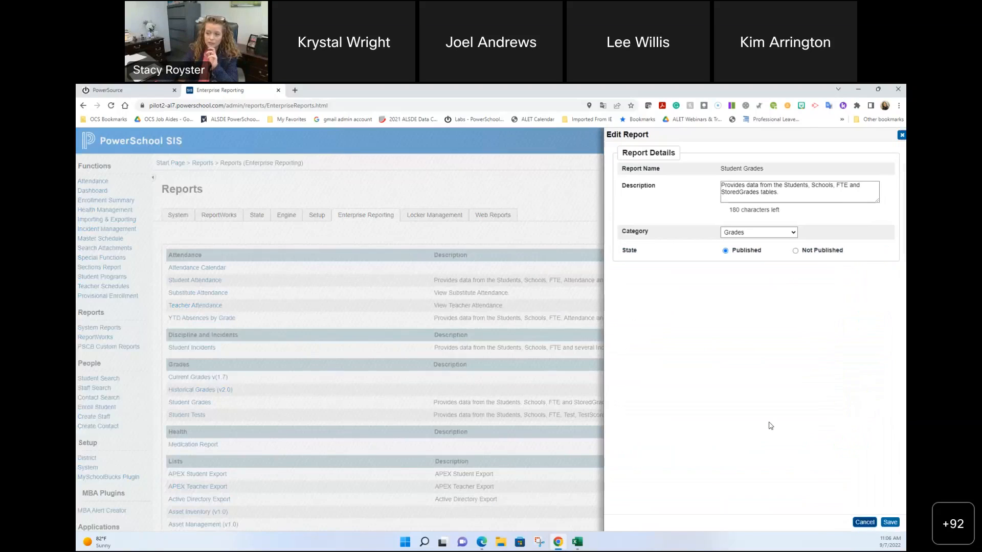
click(795, 251)
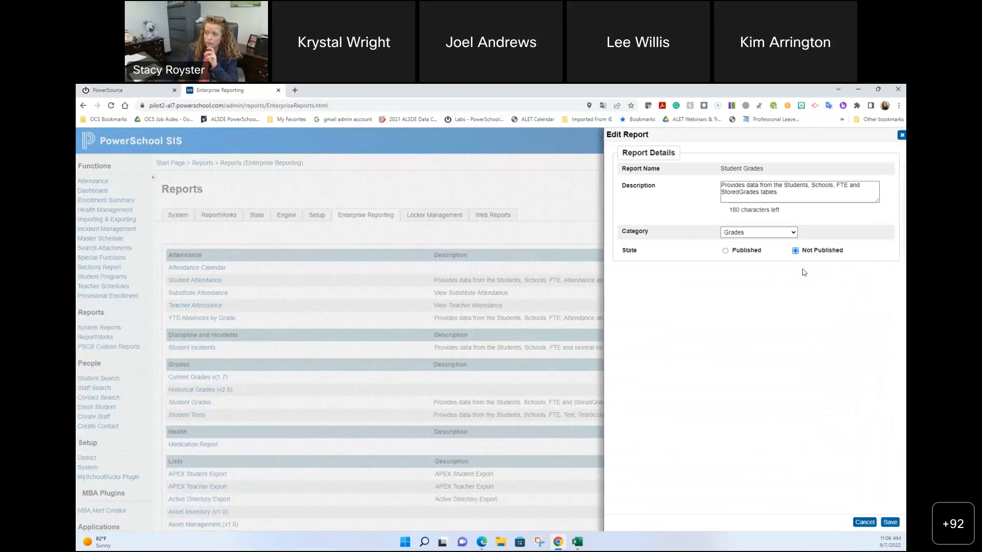
click(890, 523)
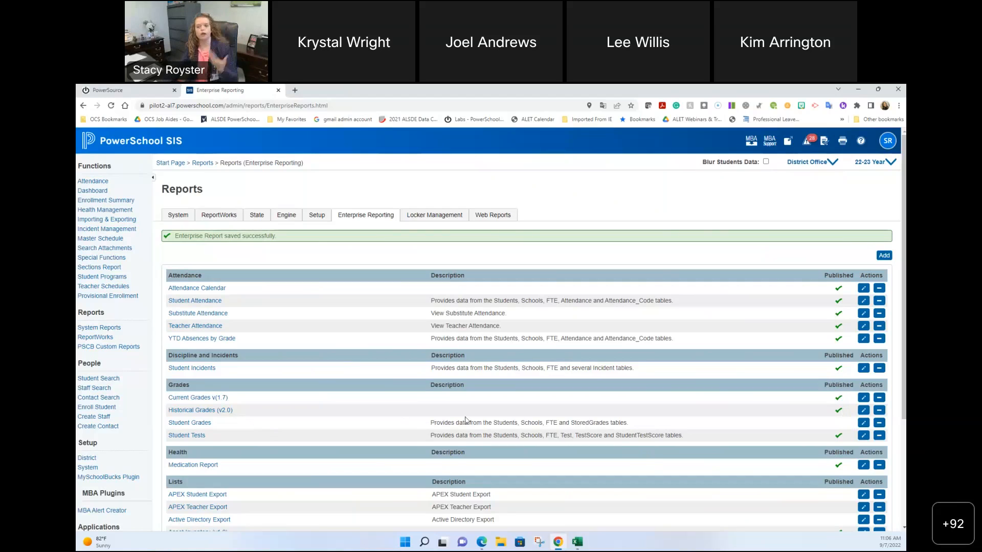
scroll(334, 386, down, 2)
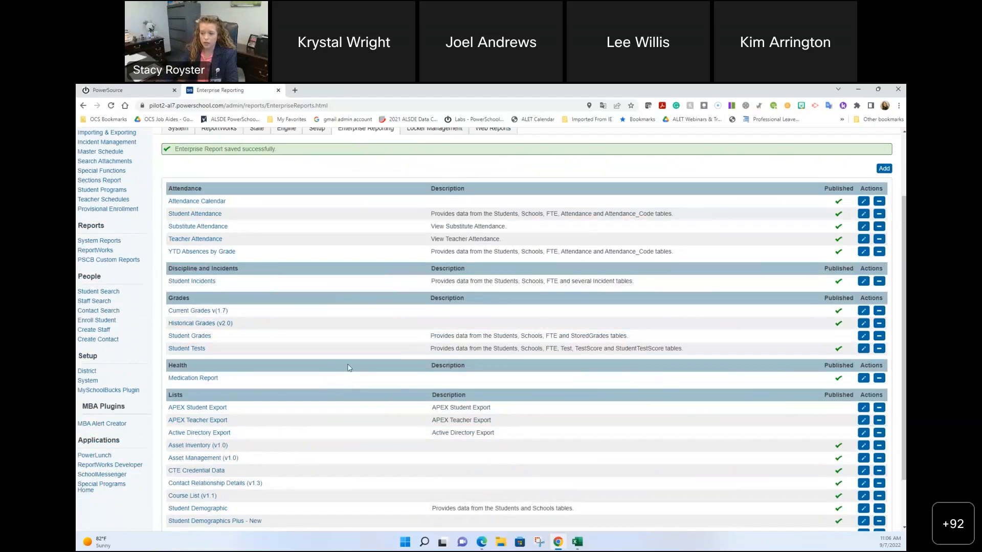
scroll(412, 398, down, 1)
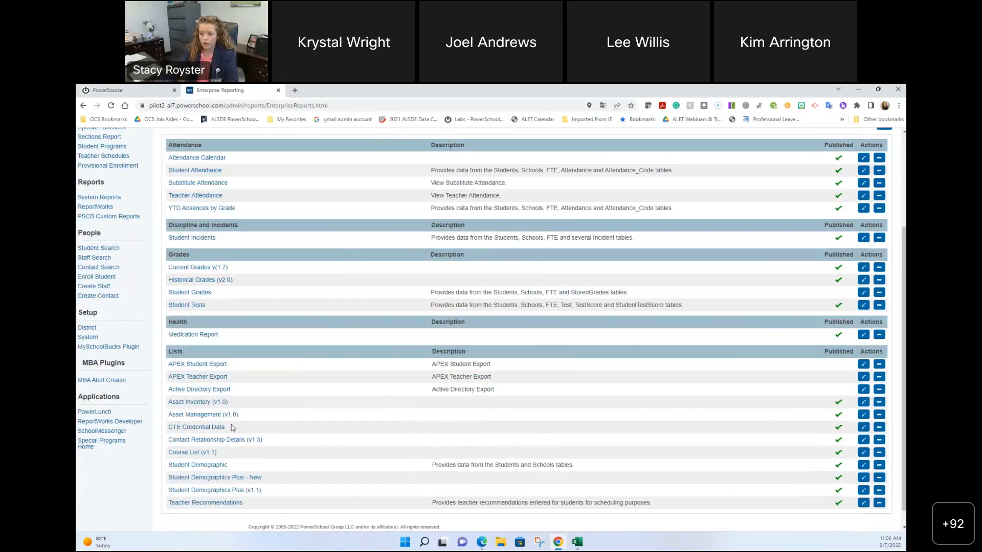
Step: Run CTE Credential Data, review its five credential records, then return to the reports list
click(202, 430)
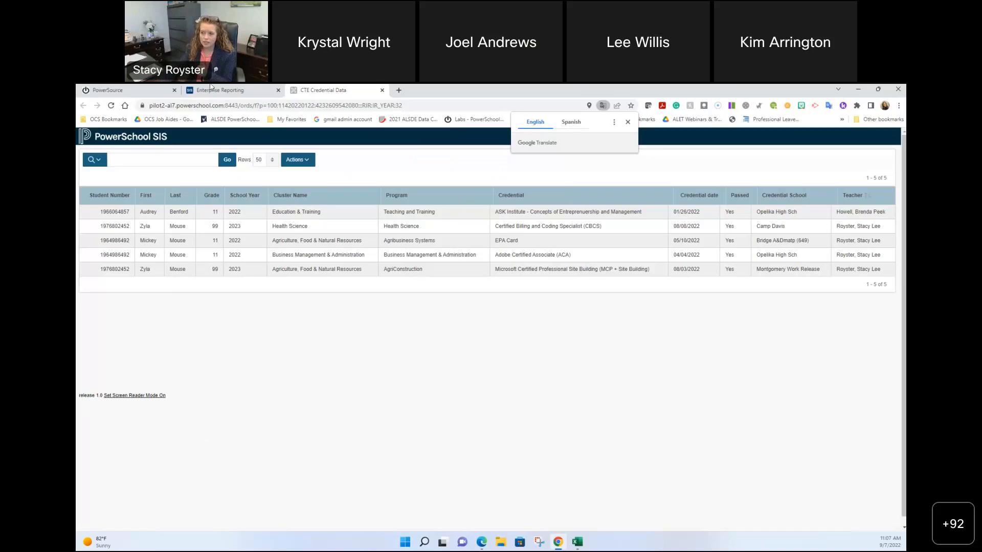
drag(226, 104, 252, 105)
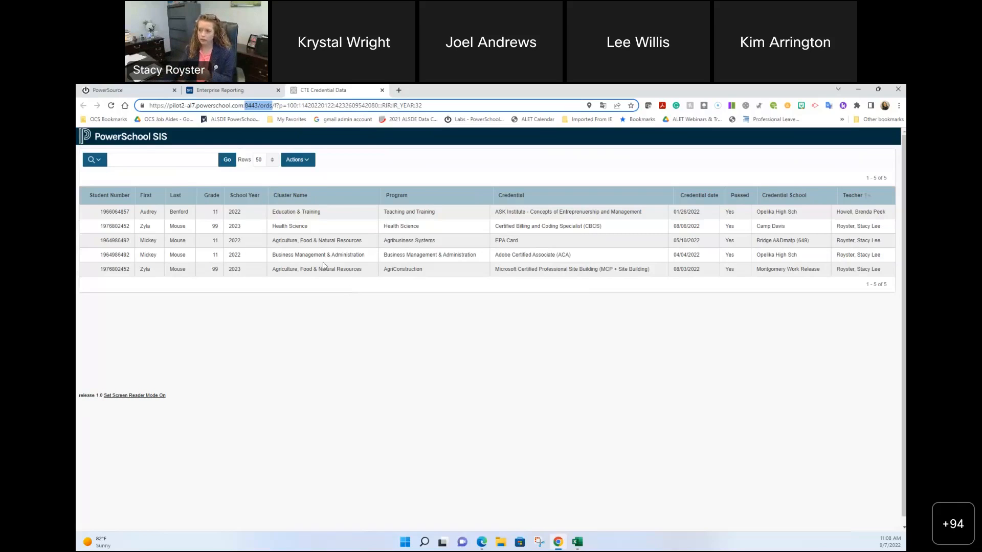
click(233, 90)
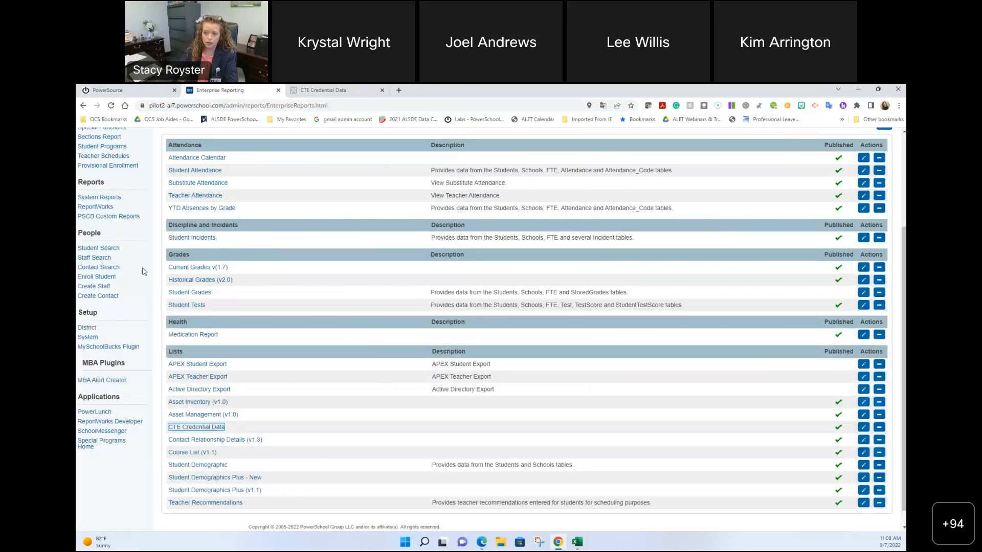
Step: Scroll to the top and go to the System administration page under Setup
scroll(335, 342, up, 3)
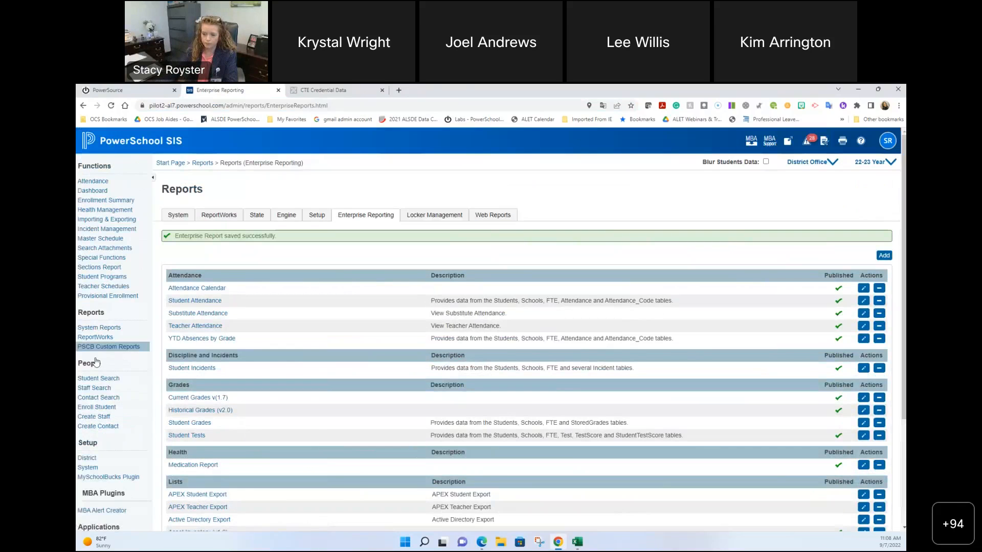
click(112, 467)
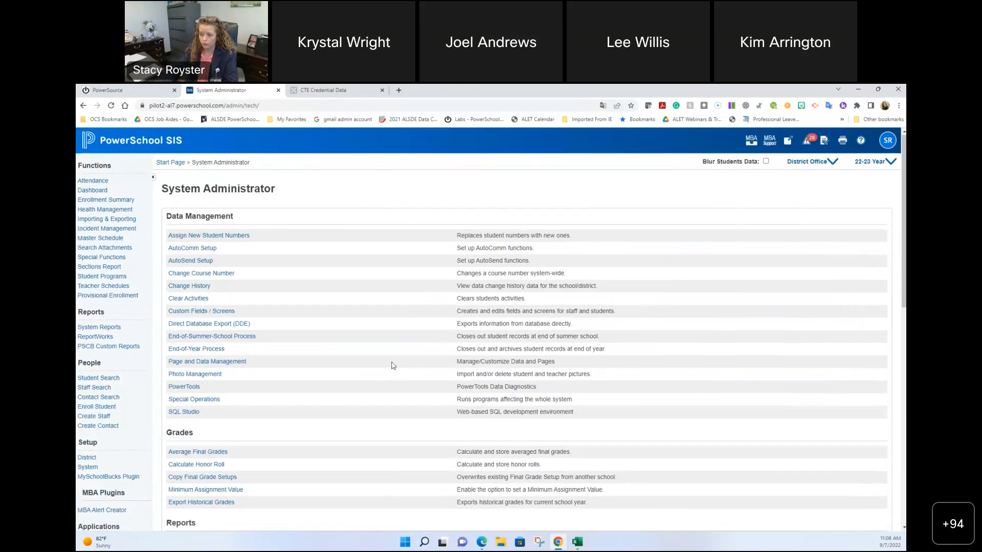
Step: Open Roles Administration from the Security section, then the User Access roles
scroll(296, 368, down, 2)
scroll(296, 368, down, 7)
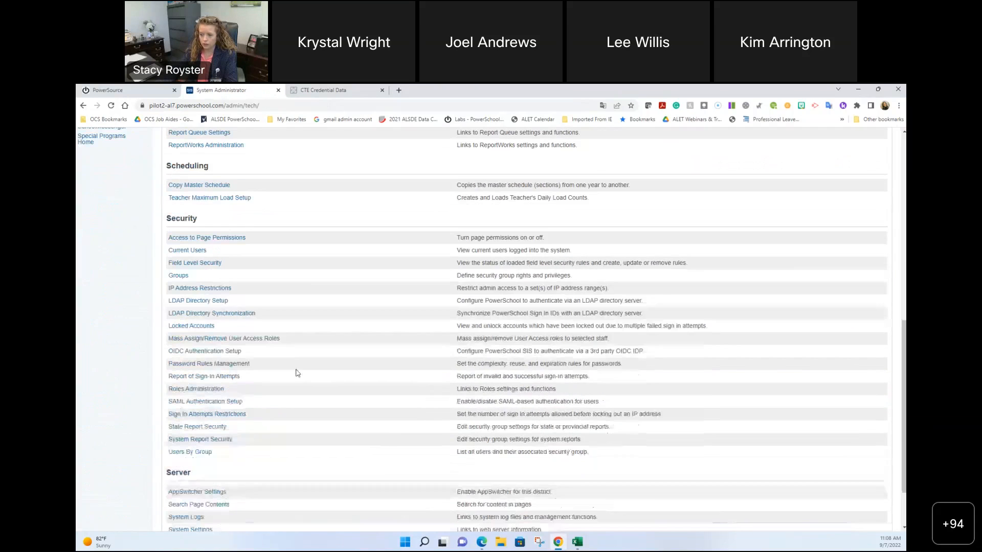
click(209, 392)
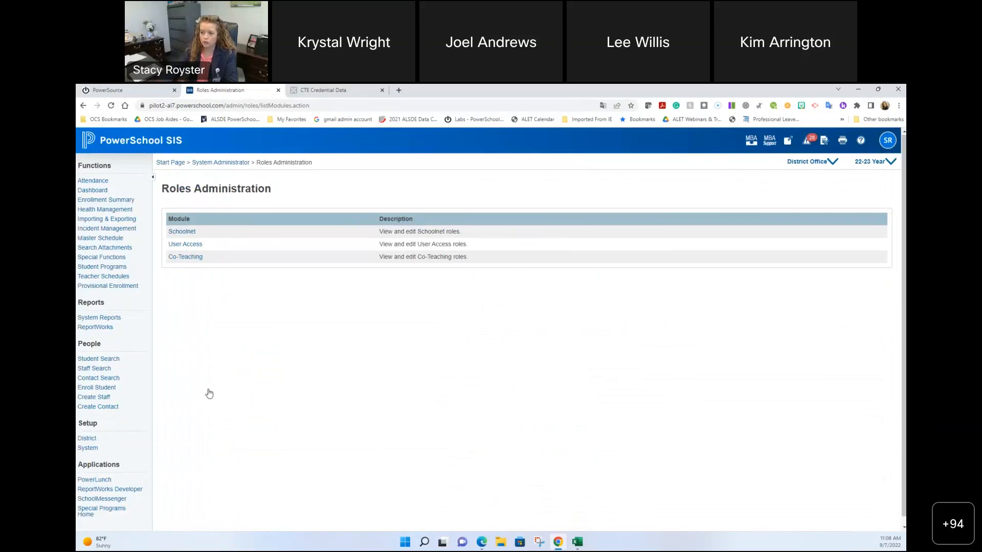
click(194, 244)
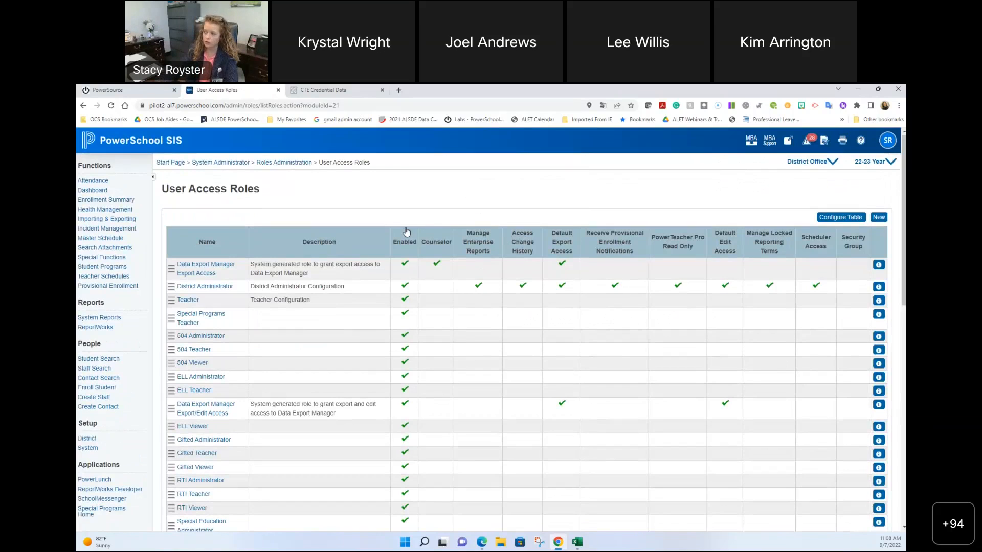
Step: Open the Configure Table view for the User Access roles matrix
click(839, 217)
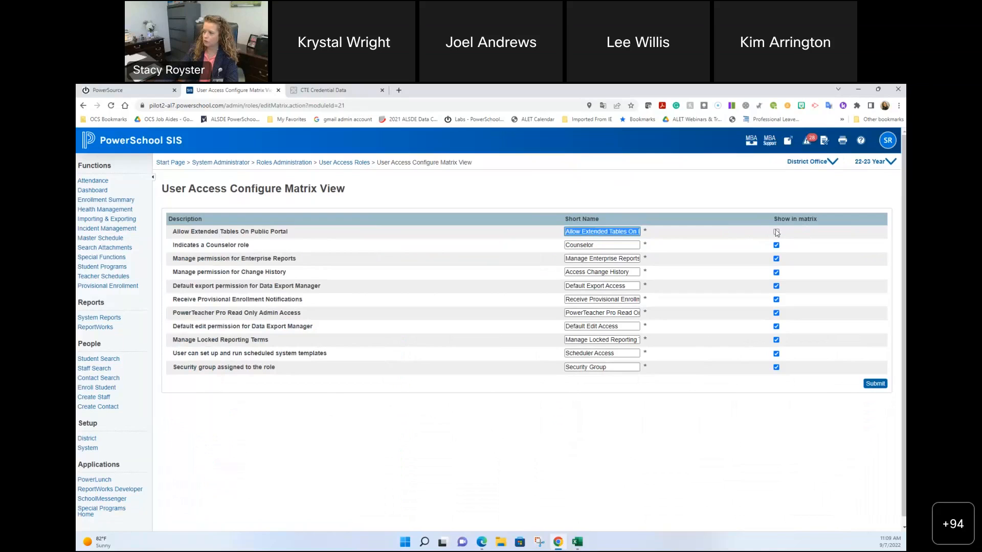
Step: Show Allow Extended Tables On Public Portal in the matrix, submit, and check the new column
click(775, 233)
click(875, 383)
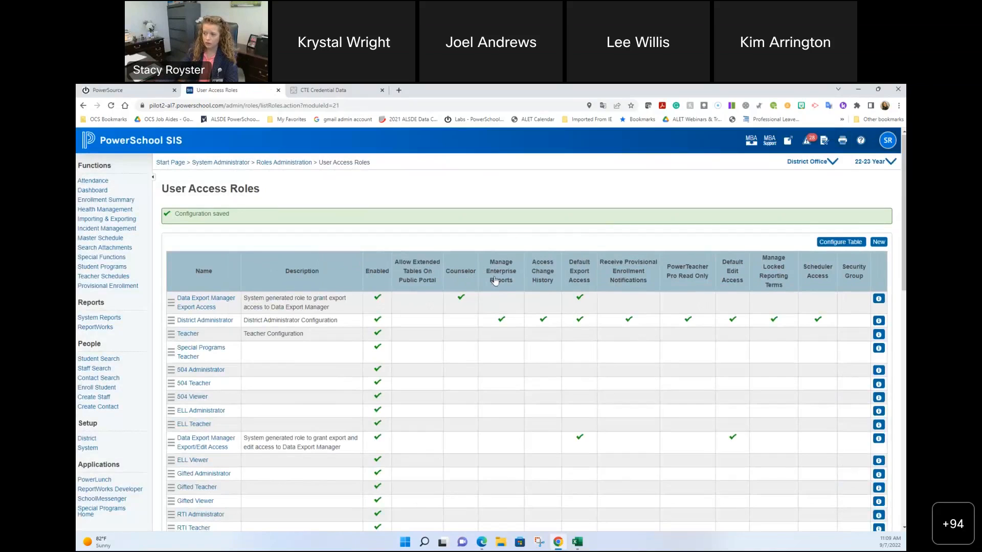
scroll(495, 280, down, 15)
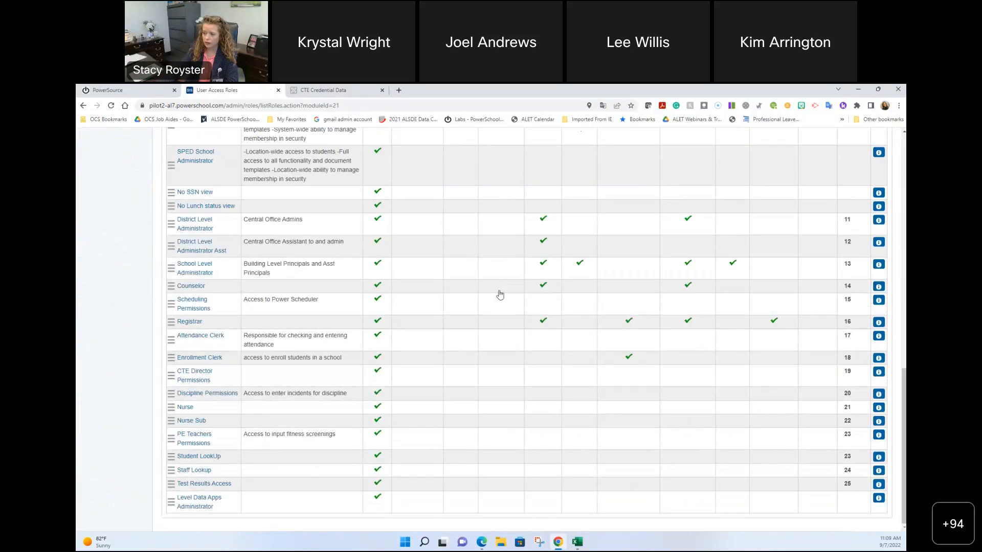
scroll(500, 307, up, 15)
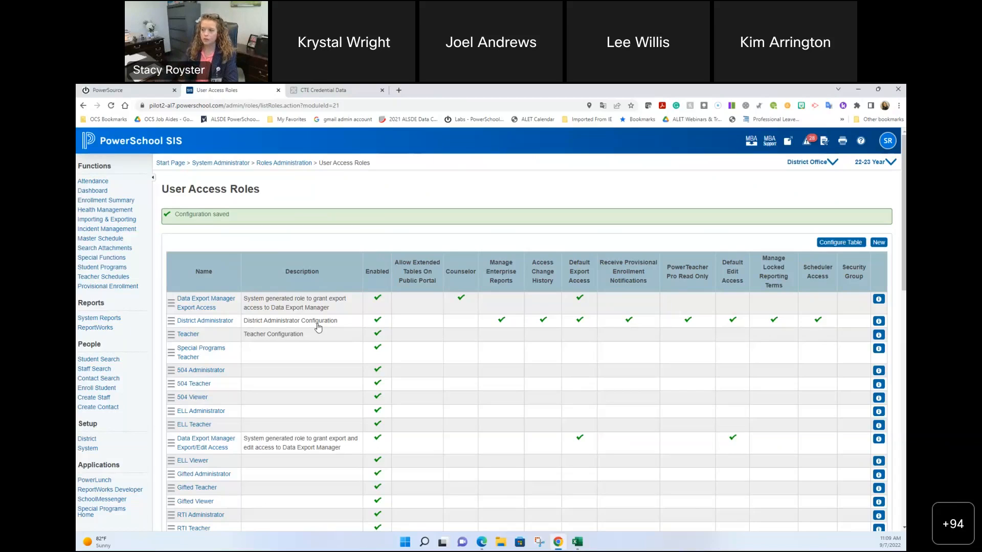
click(206, 321)
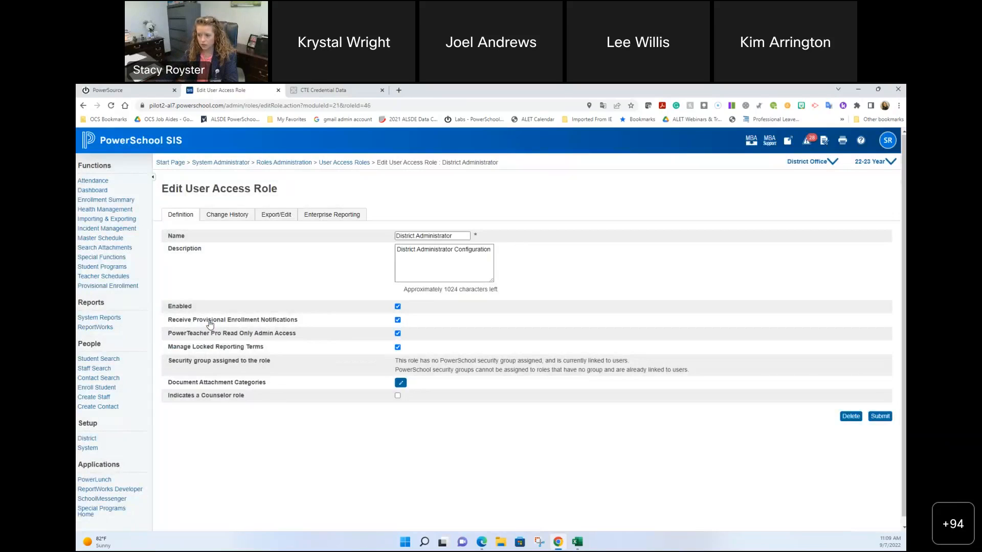
click(338, 217)
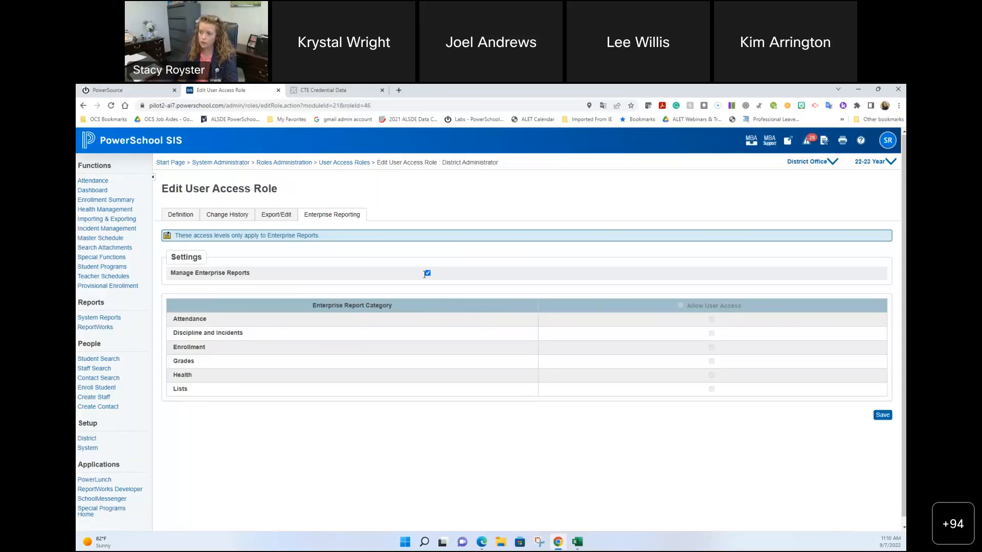
click(325, 164)
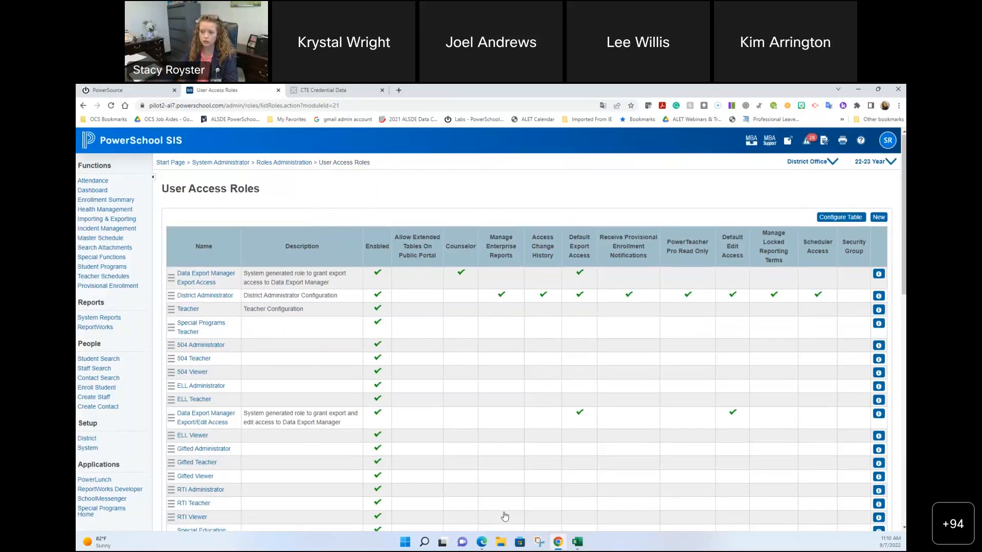
Step: Scroll down the User Access Roles table and open the Counselor role for editing
scroll(504, 516, down, 10)
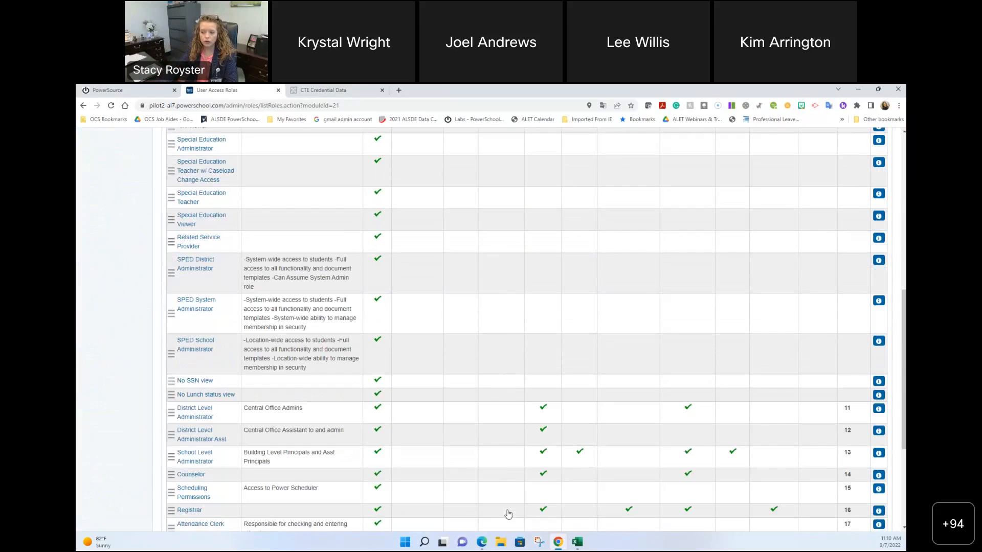
scroll(508, 513, down, 3)
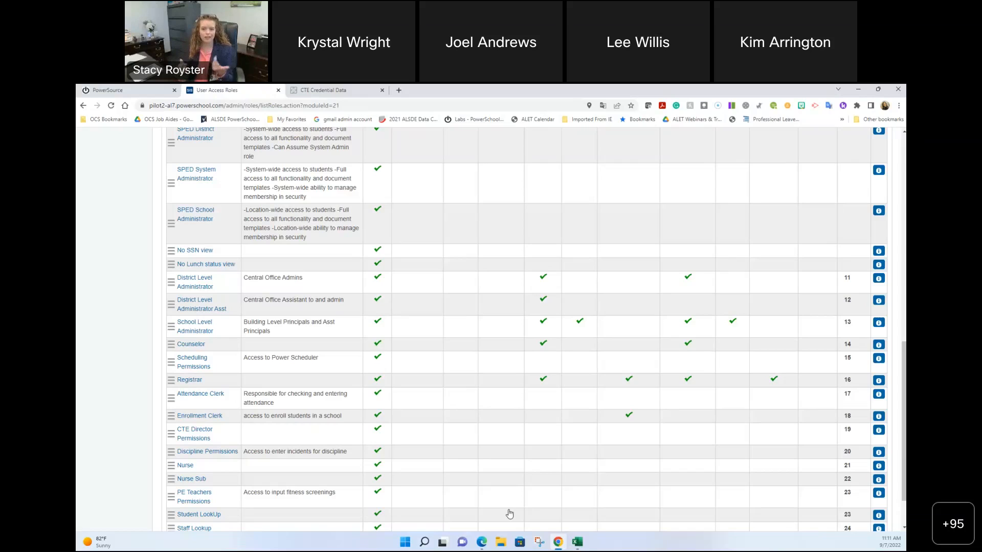
click(197, 345)
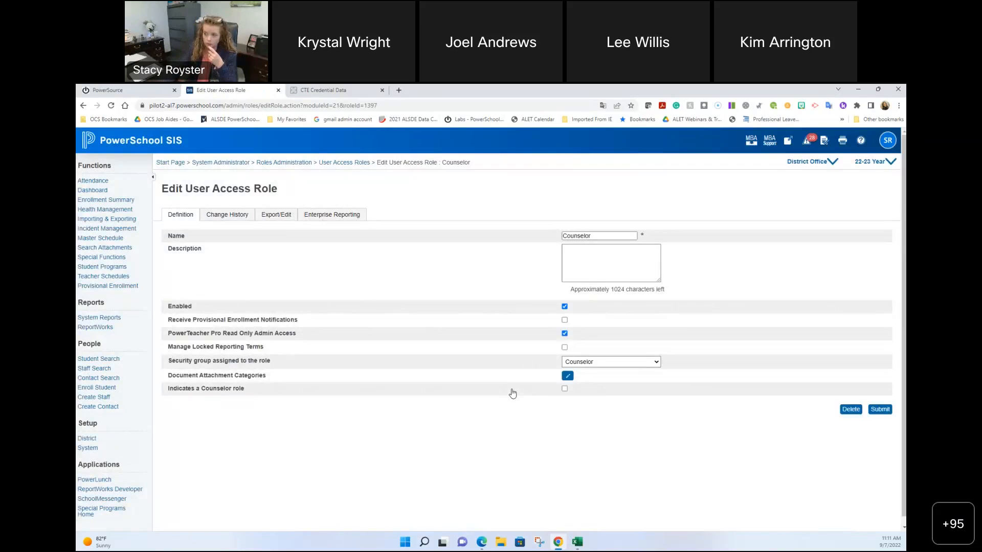
Step: Check the Counselor role's Enterprise Reporting access (Attendance, Enrollment, Grades, Lists), then return to the Start Page
click(339, 216)
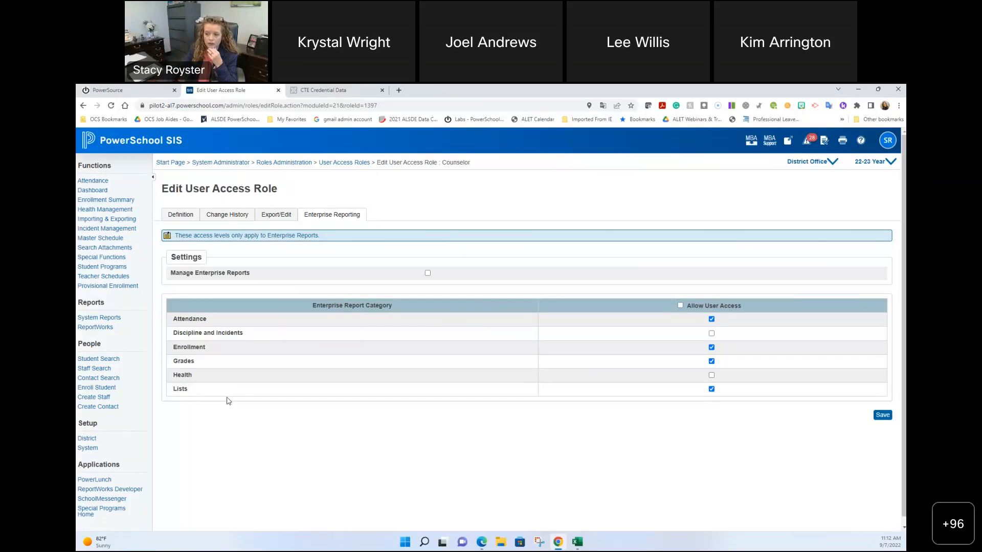
click(164, 138)
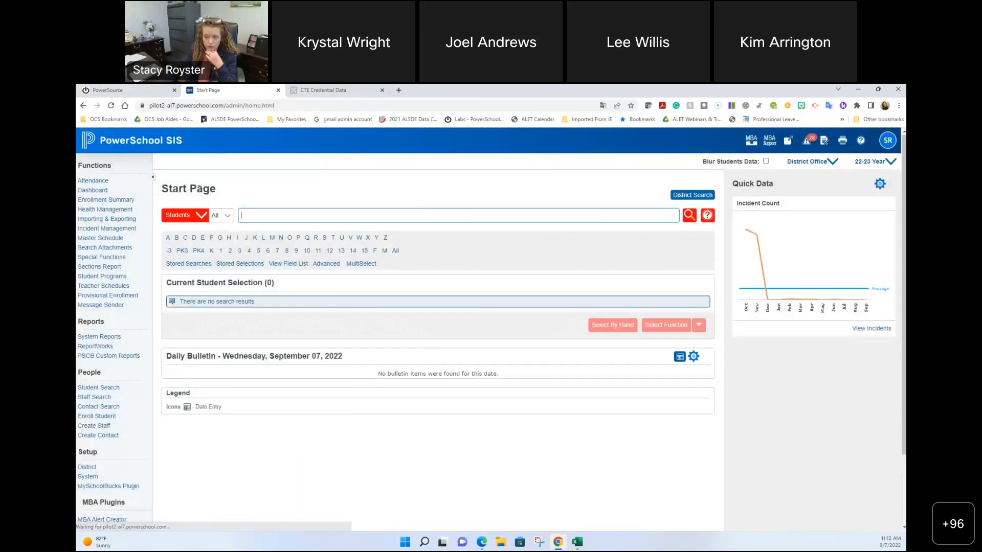
Step: Search Staff by the staff member's last name and open their Admin Access and Roles settings
click(200, 215)
click(194, 242)
text(royster)
click(264, 250)
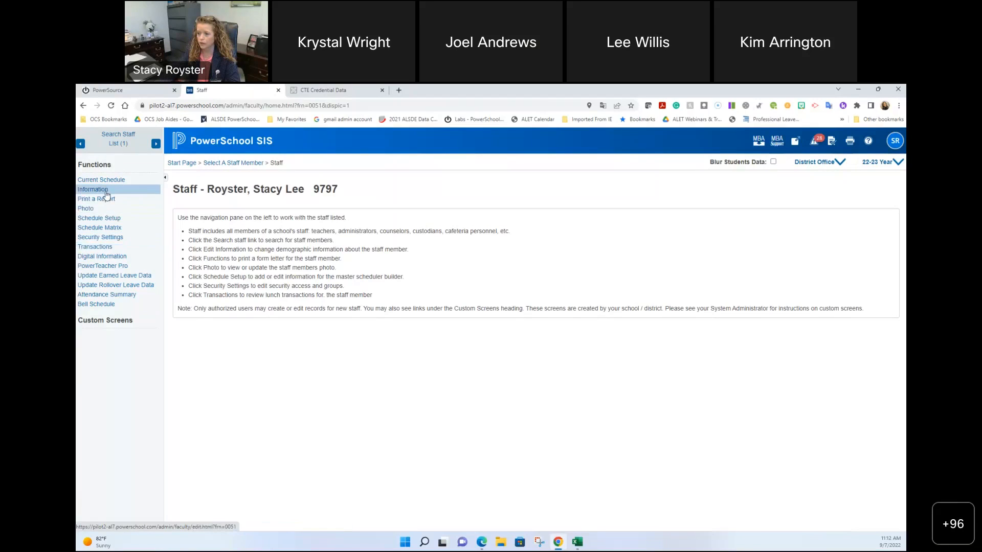
click(112, 237)
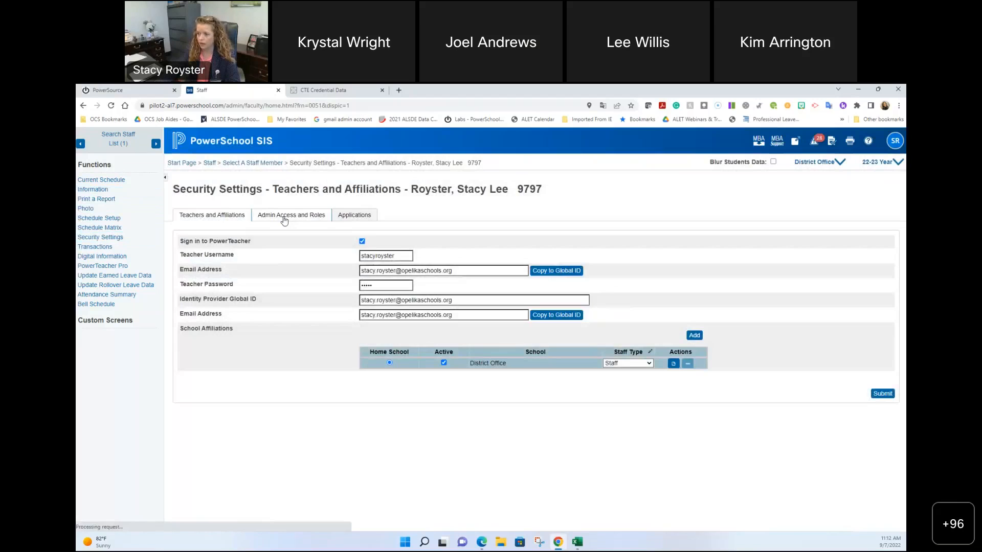
click(285, 217)
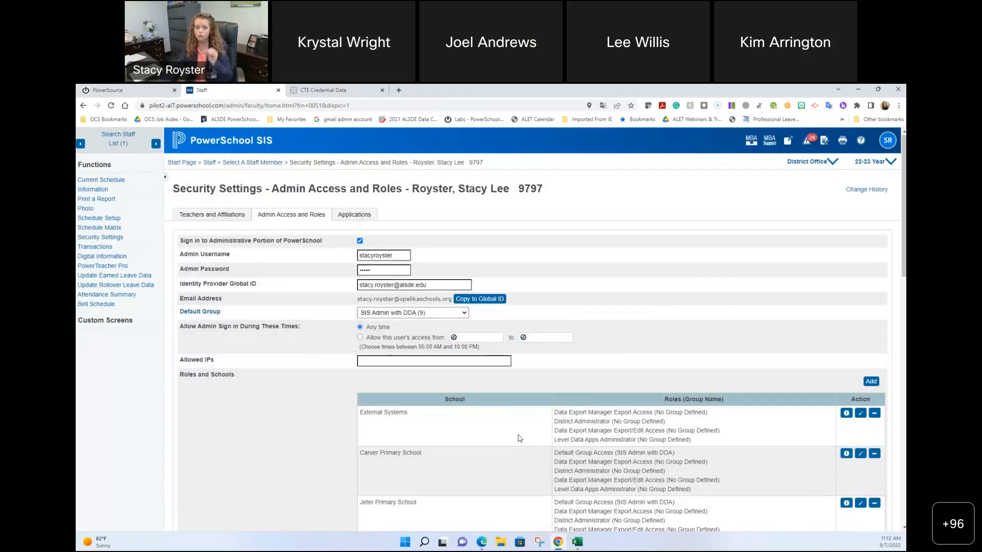
click(871, 381)
click(401, 330)
click(670, 451)
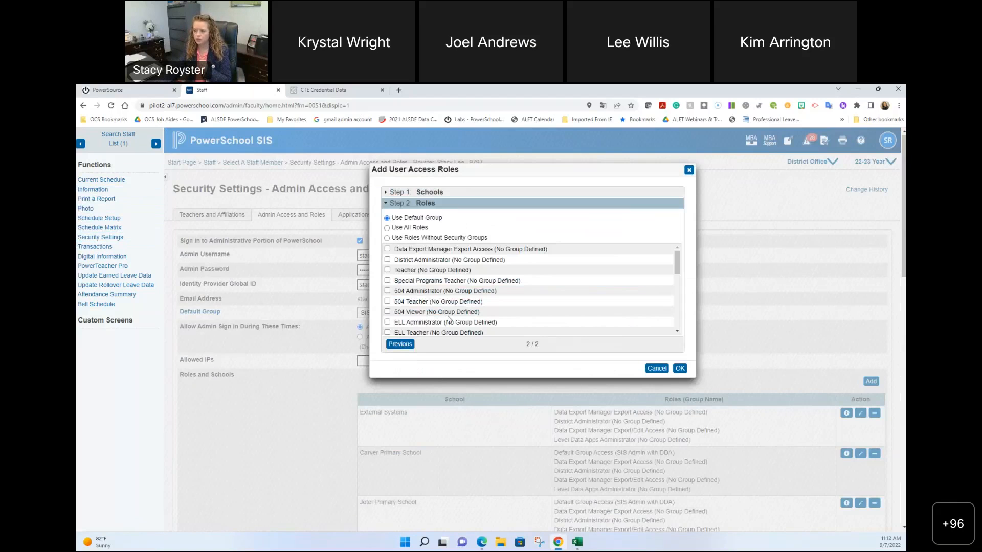
click(387, 228)
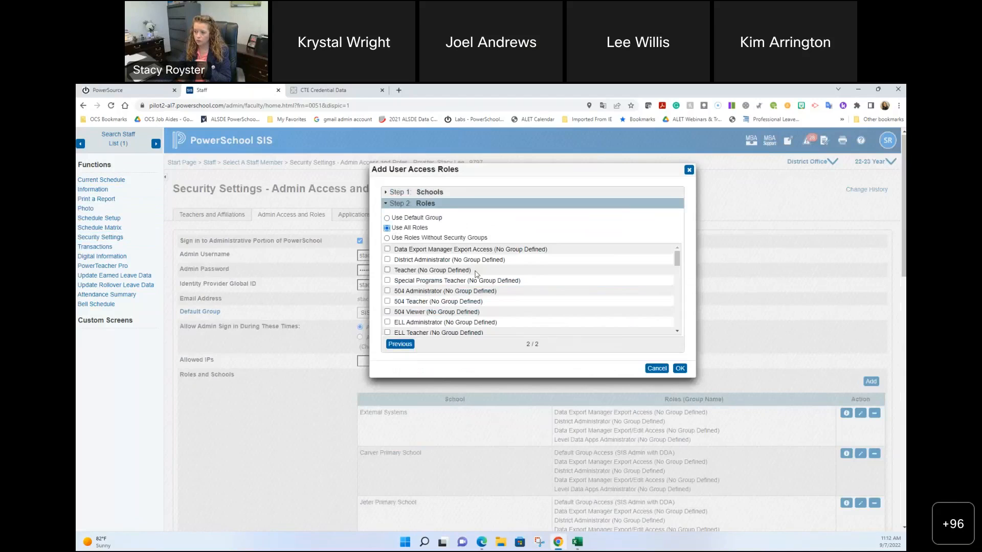
scroll(475, 275, down, 5)
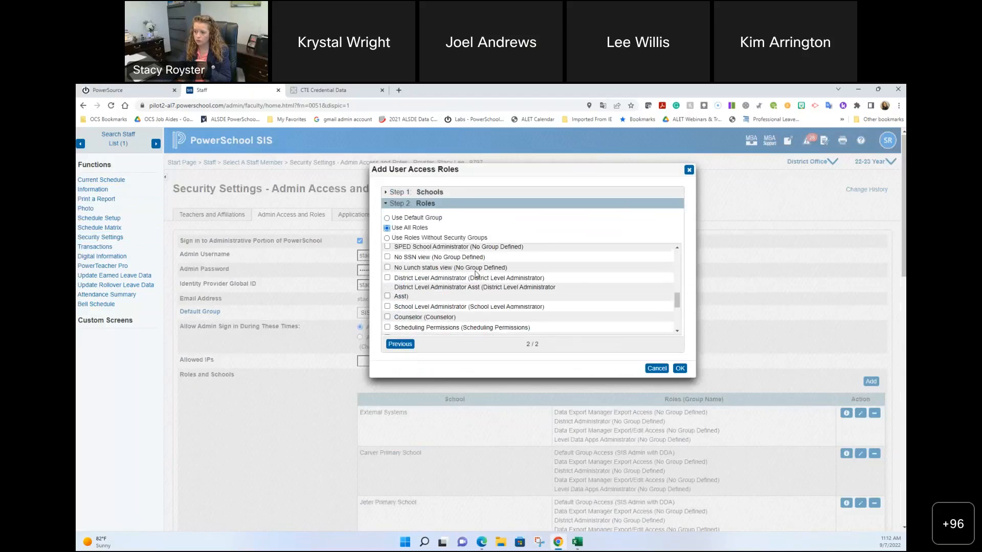
click(388, 317)
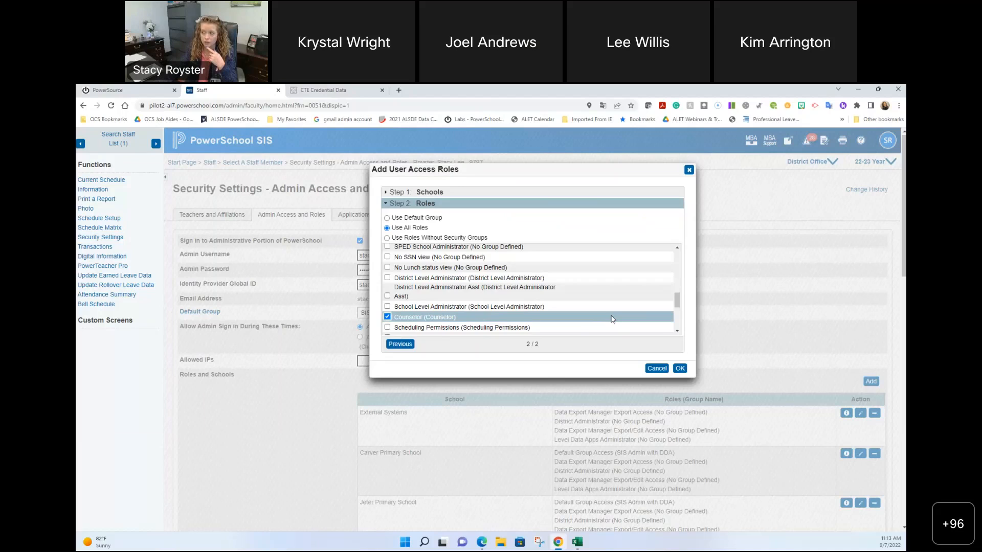
click(689, 170)
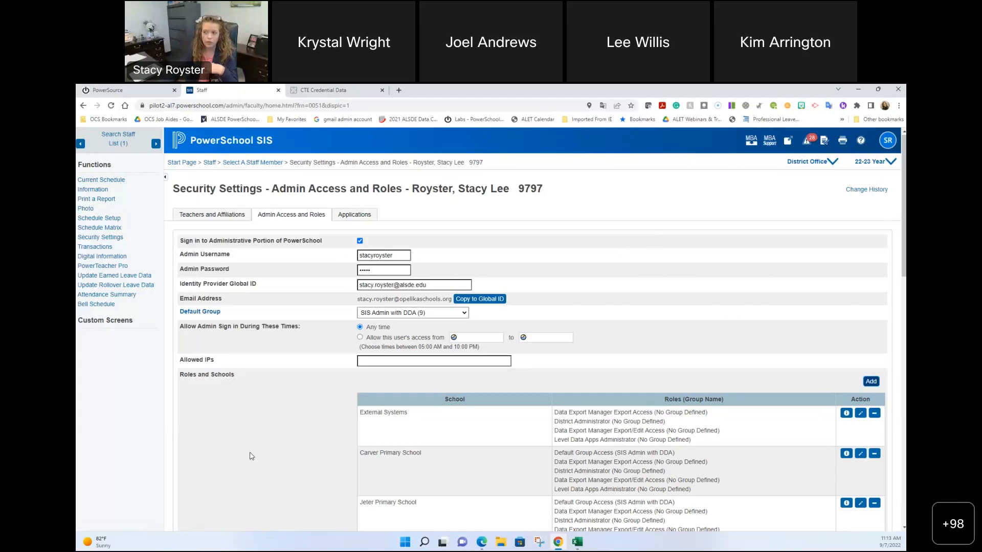
Step: Point out the APEX account, email and password on the Applications settings, then return to Start Page
click(360, 217)
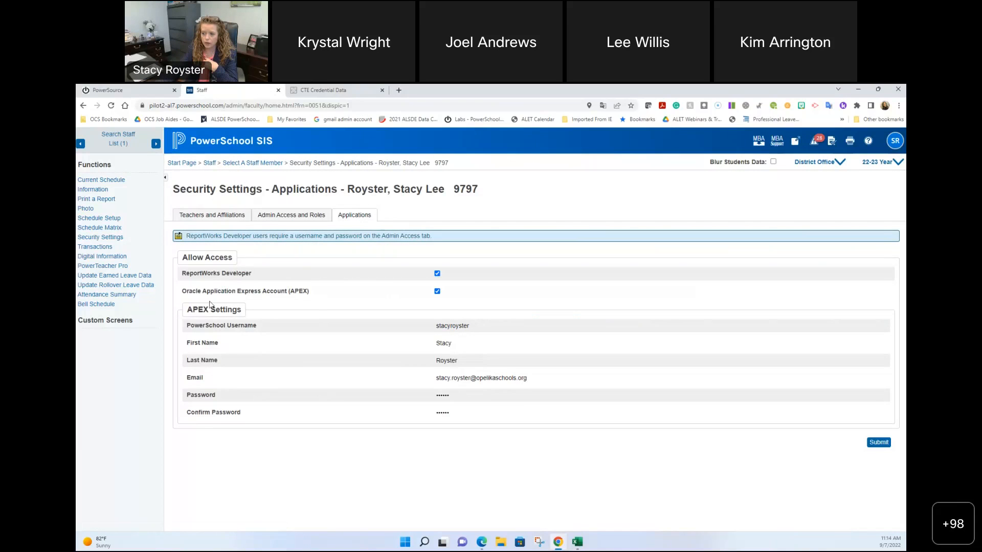
drag(182, 291, 321, 295)
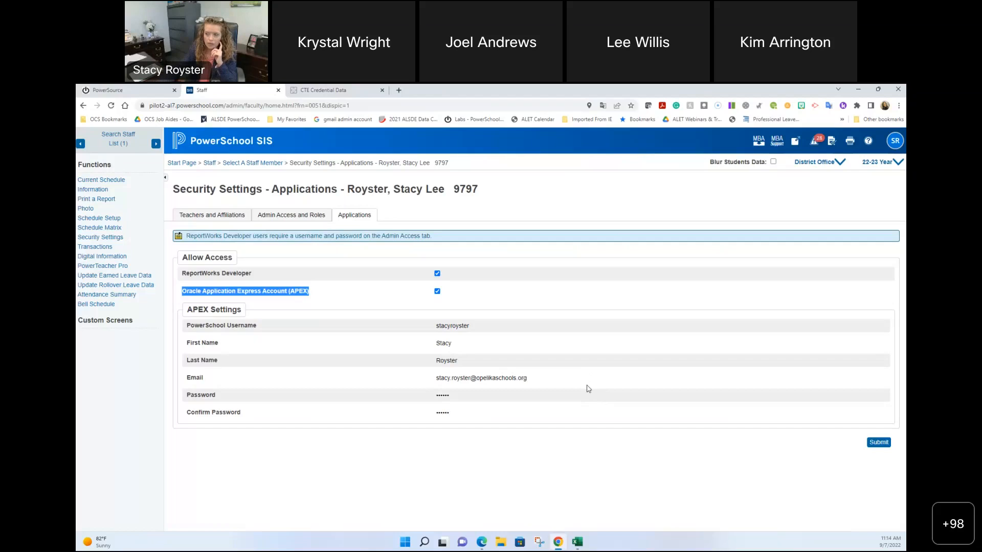
drag(444, 378, 514, 408)
click(498, 405)
click(444, 395)
drag(444, 394, 564, 393)
click(609, 393)
drag(443, 395, 457, 393)
click(457, 393)
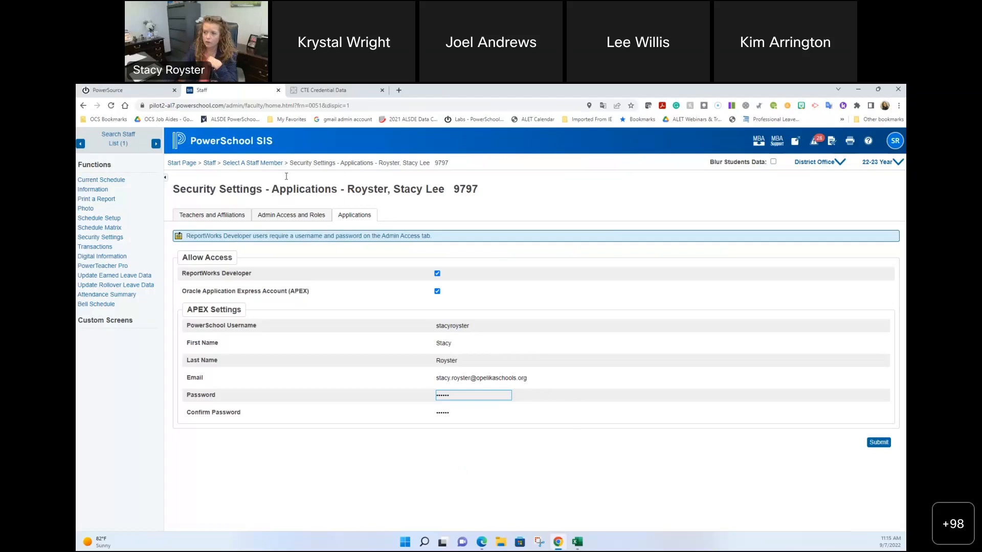
click(233, 145)
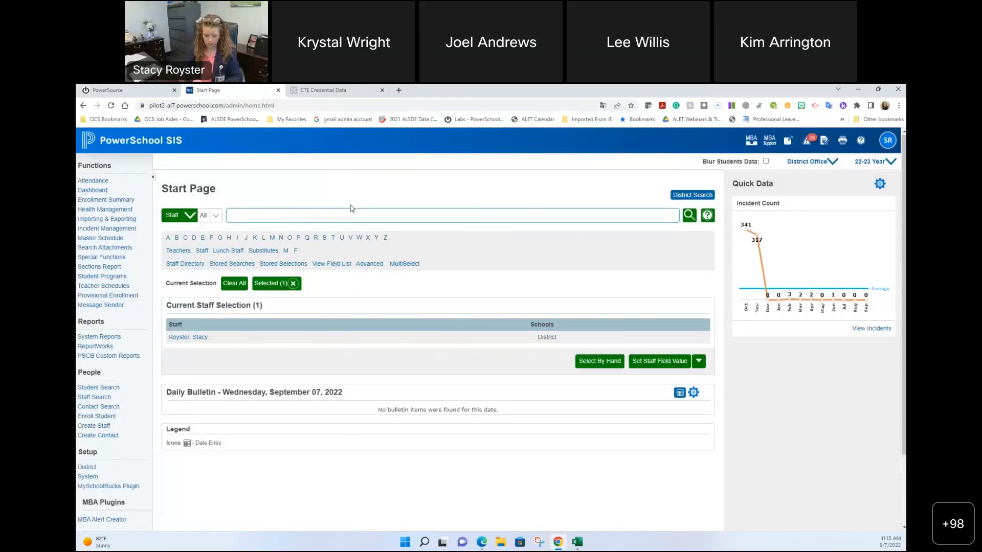
Step: Find the second staff member and review their Admin Access and Roles, Teachers and Affiliations, and Applications
text(royste)
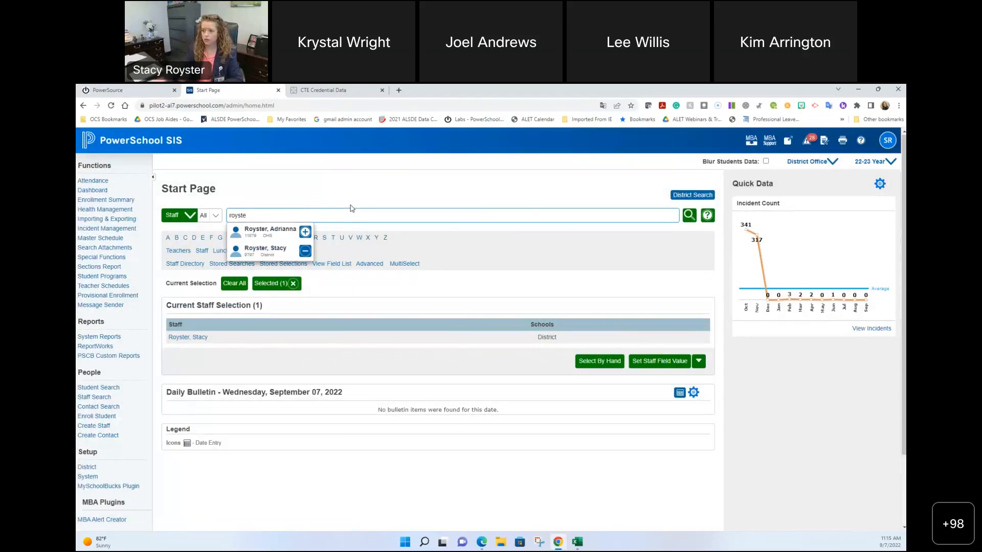
click(262, 230)
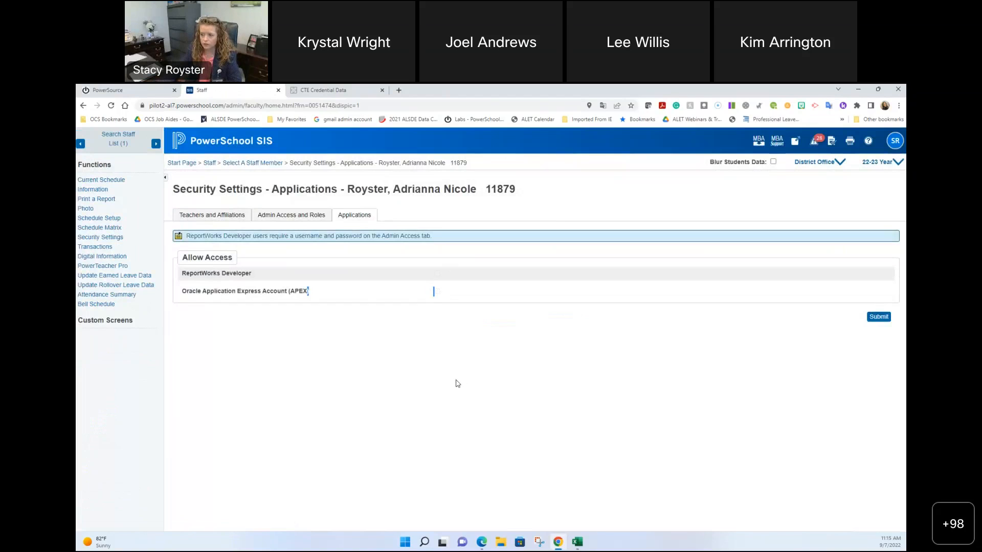
click(299, 218)
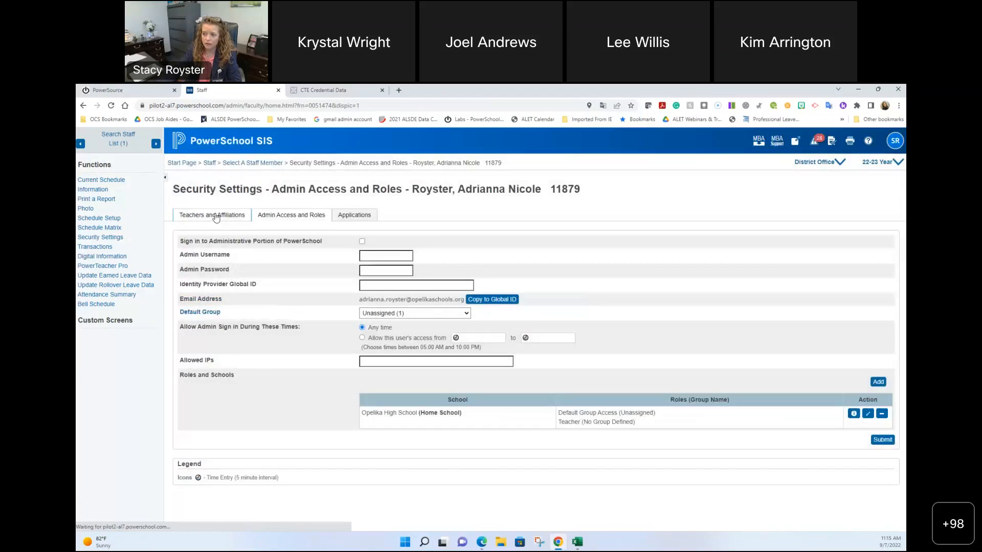
click(214, 216)
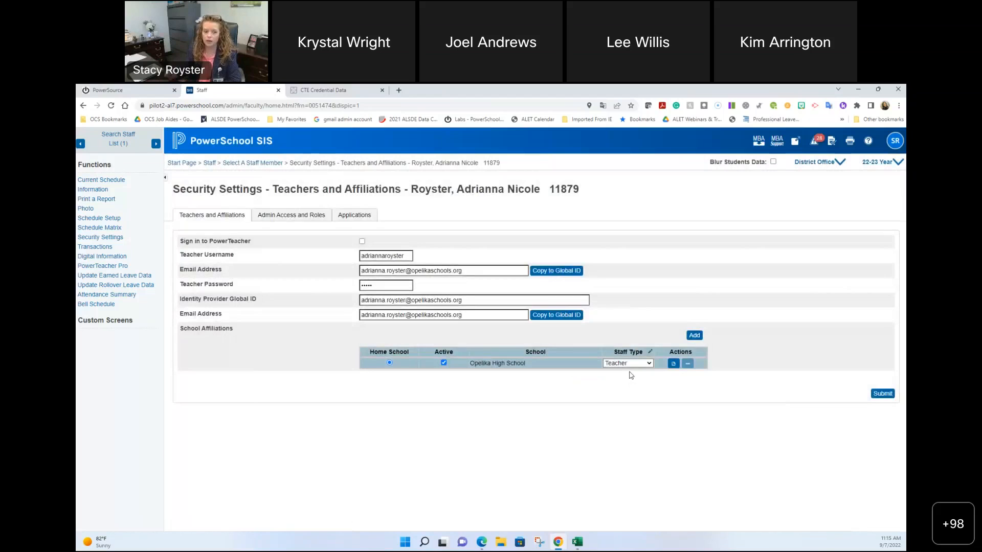
click(294, 216)
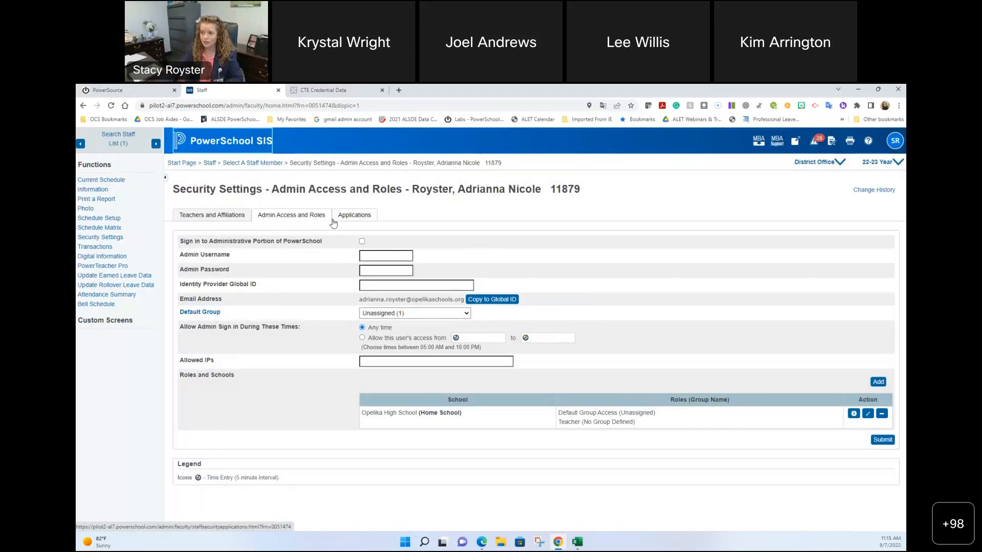
click(362, 217)
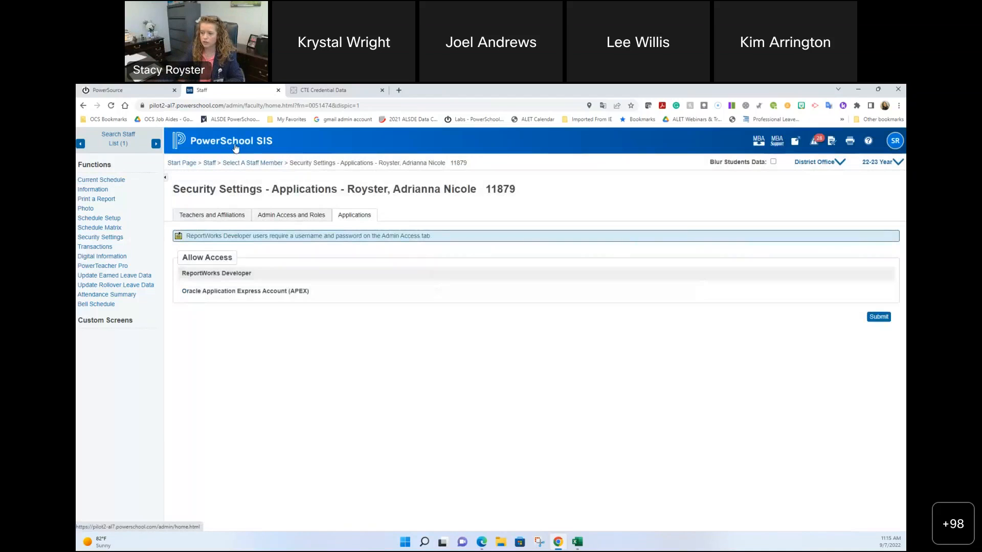
Step: From the Start Page, find the third staff member and enable their Oracle Application Express (APEX) account
click(234, 147)
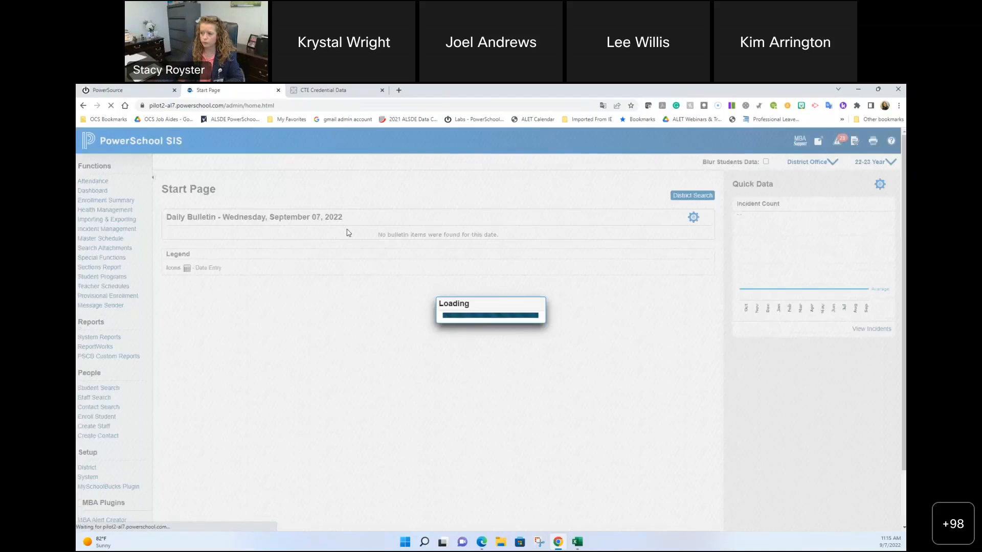
text(seymore)
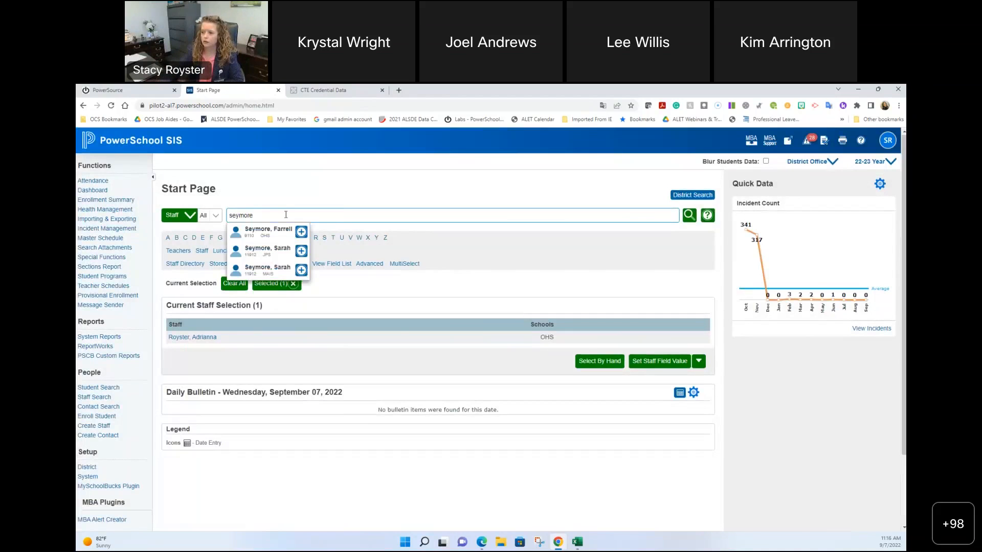
click(286, 235)
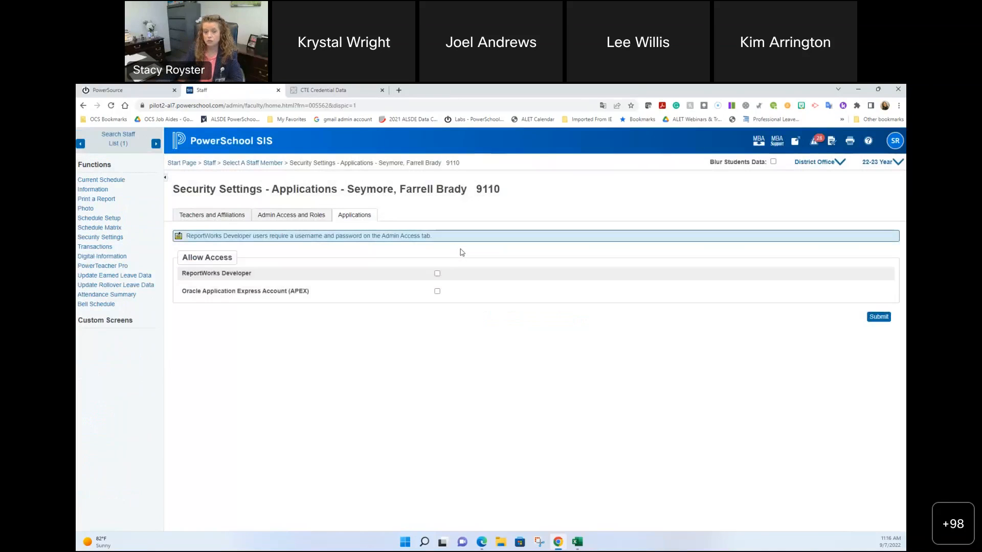
click(437, 291)
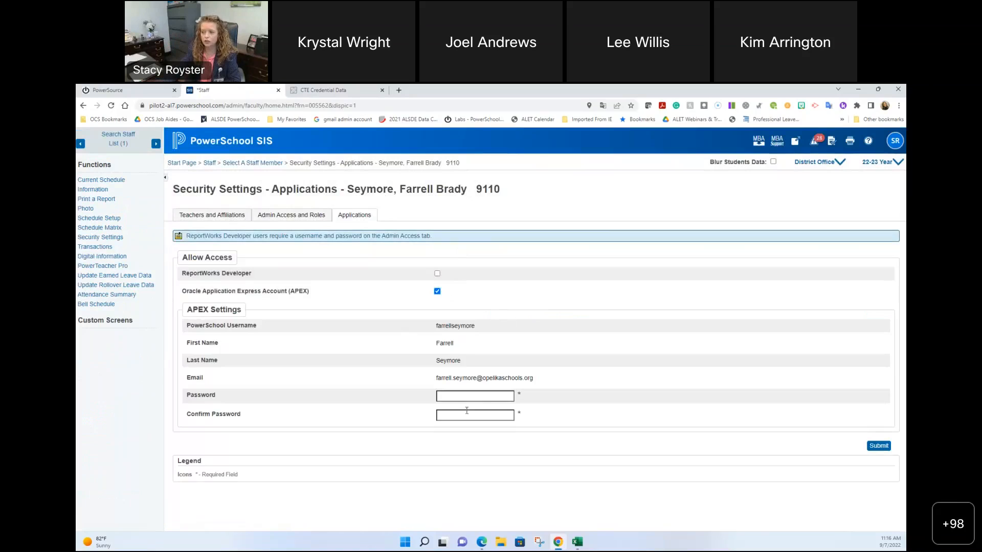
Step: Focus the APEX Password field, close the CTE Credential Data tab, and select the URL path
click(481, 396)
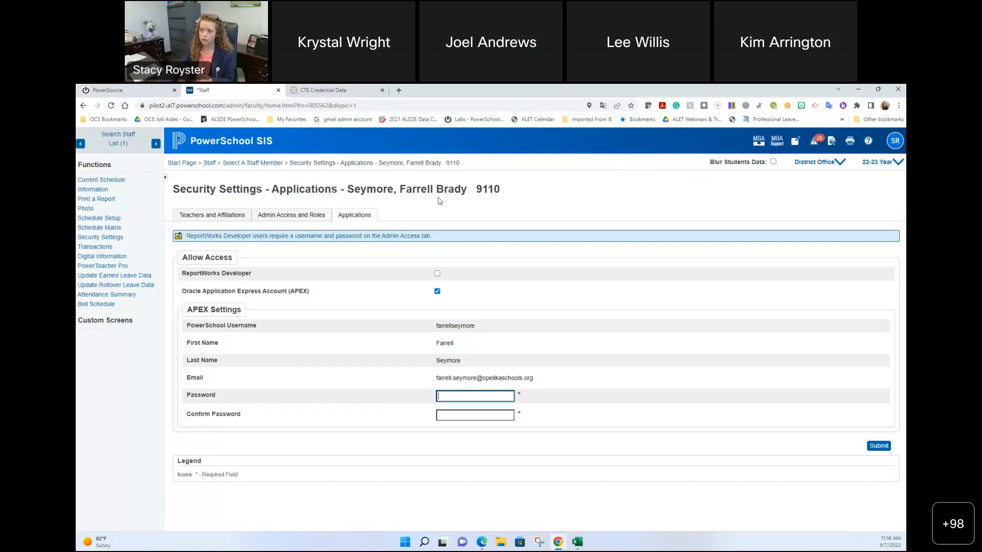
click(381, 90)
drag(366, 105, 224, 105)
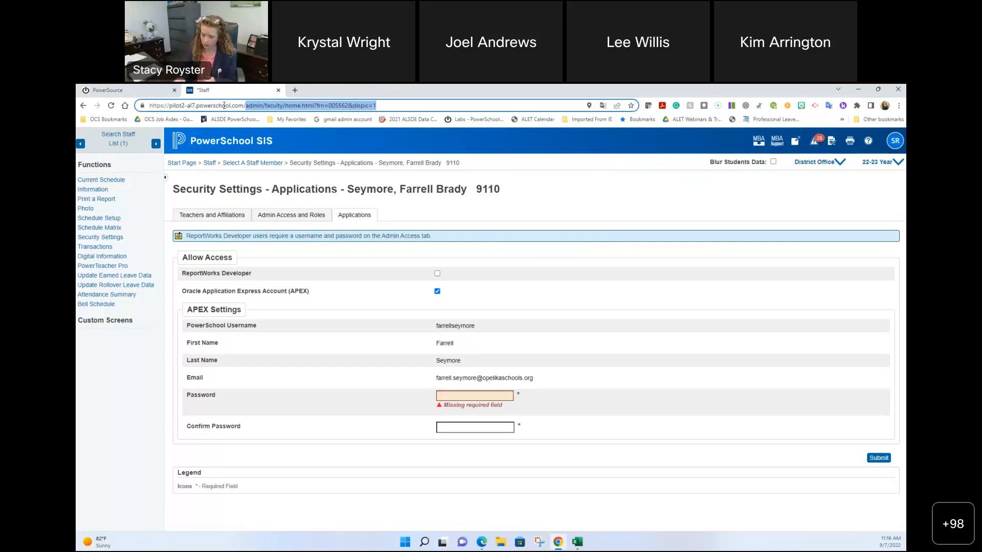
Step: Replace the URL path with :8443/ords, load it, and leave the unsaved staff page
key(BackSpace)
key(BackSpace)
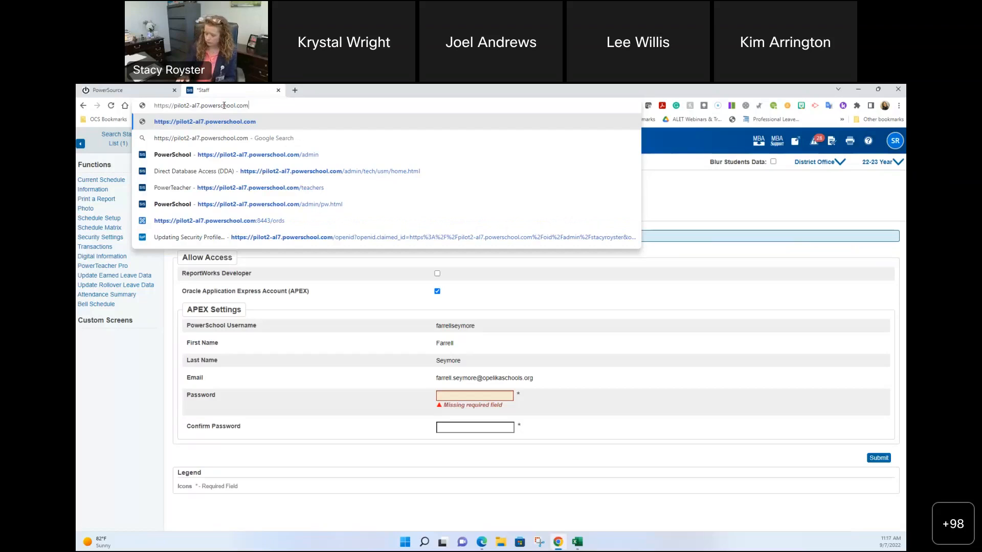
text(:)
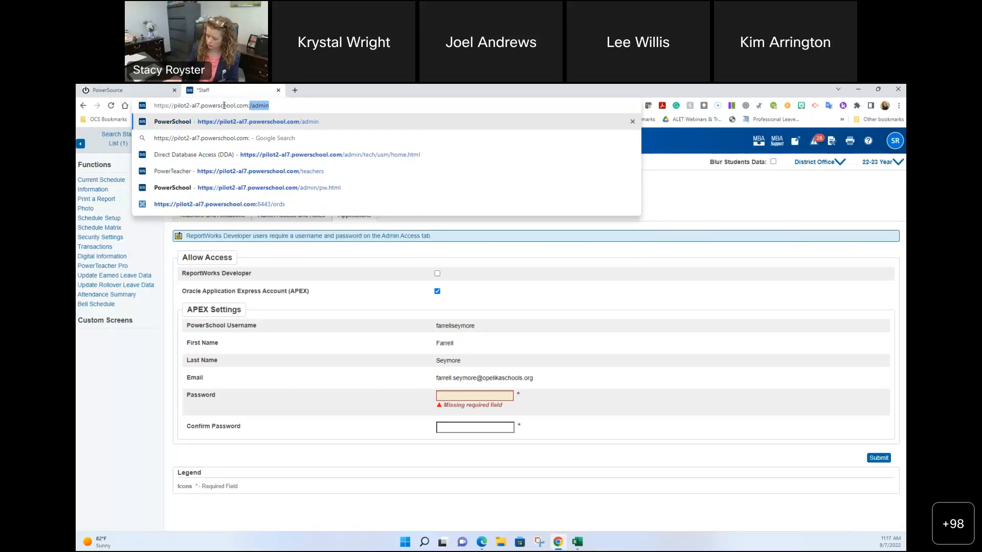
text(8443/)
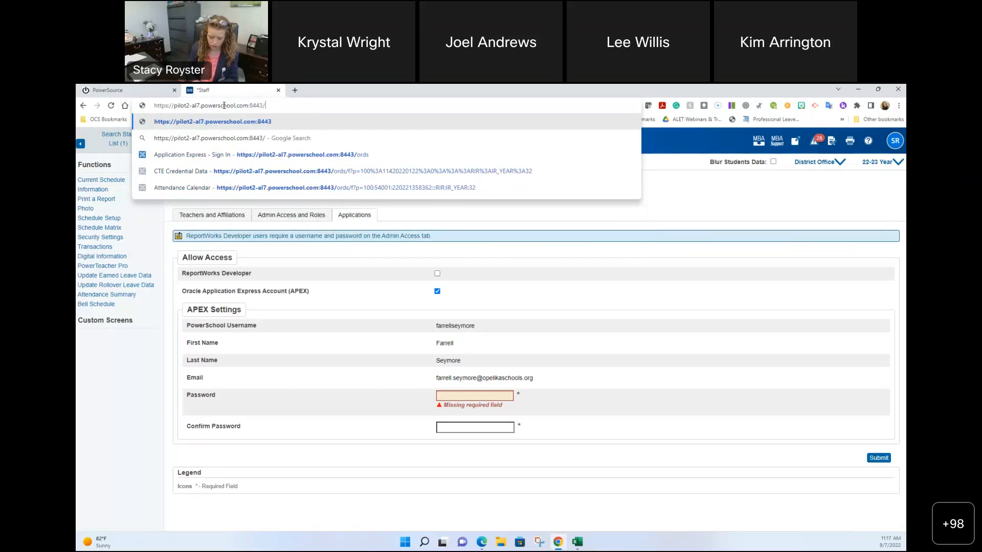
text(ords)
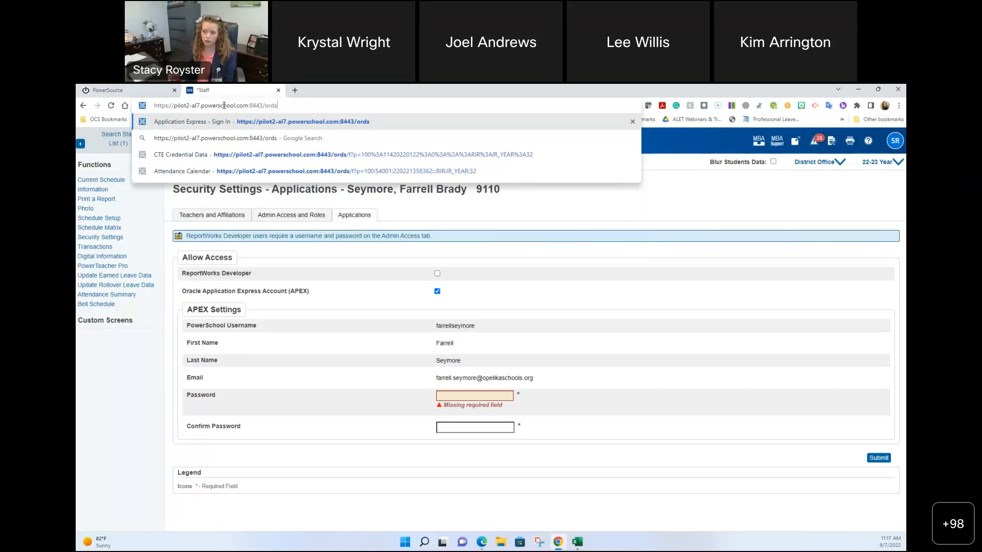
key(Return)
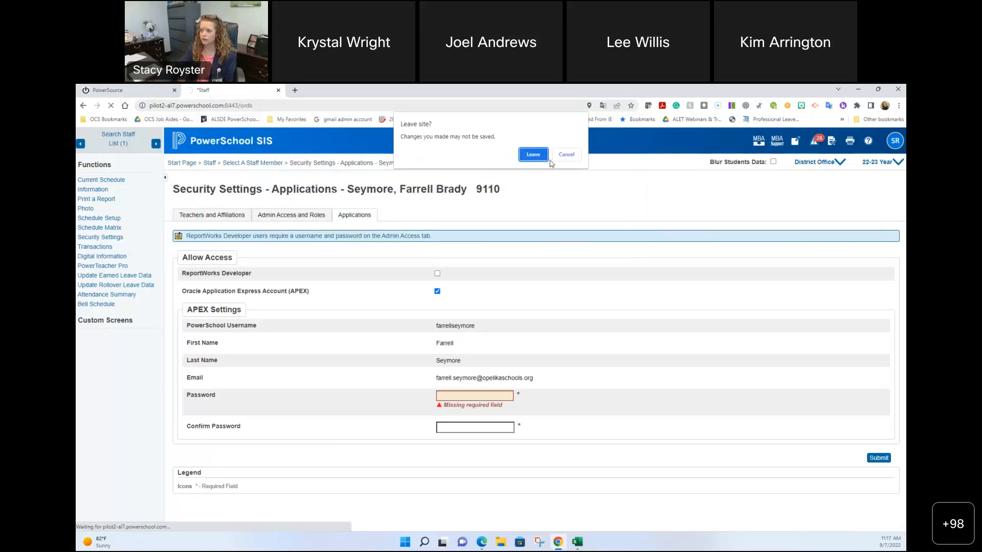
click(535, 158)
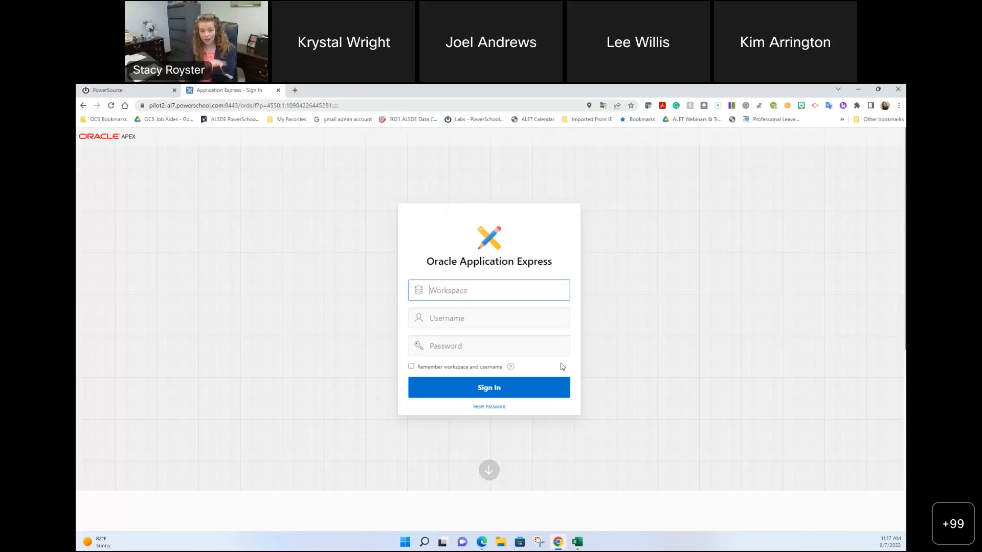
Step: Sign into APEX workspace PS with the username and password, then bring the Reports LIST/LINKS sheet forward
text(PS)
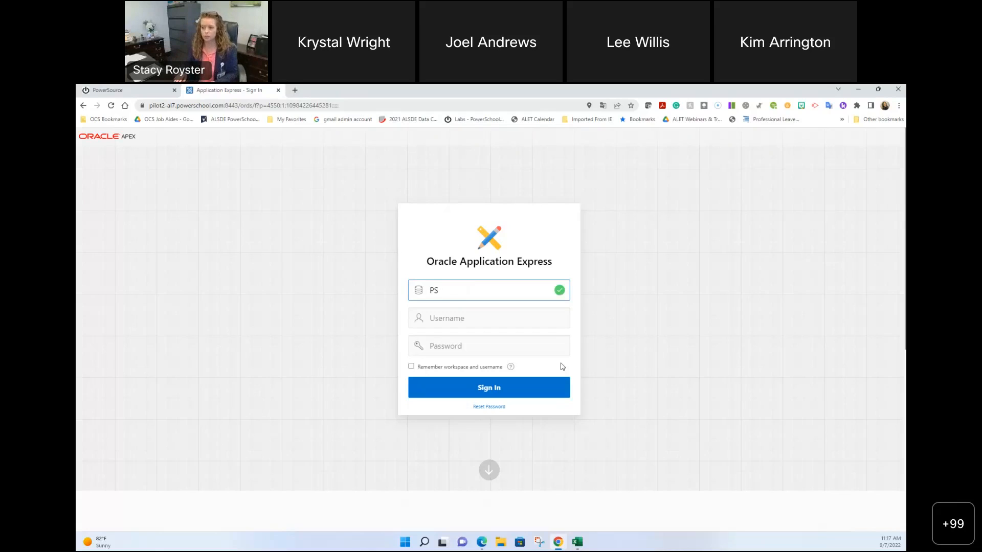
click(519, 320)
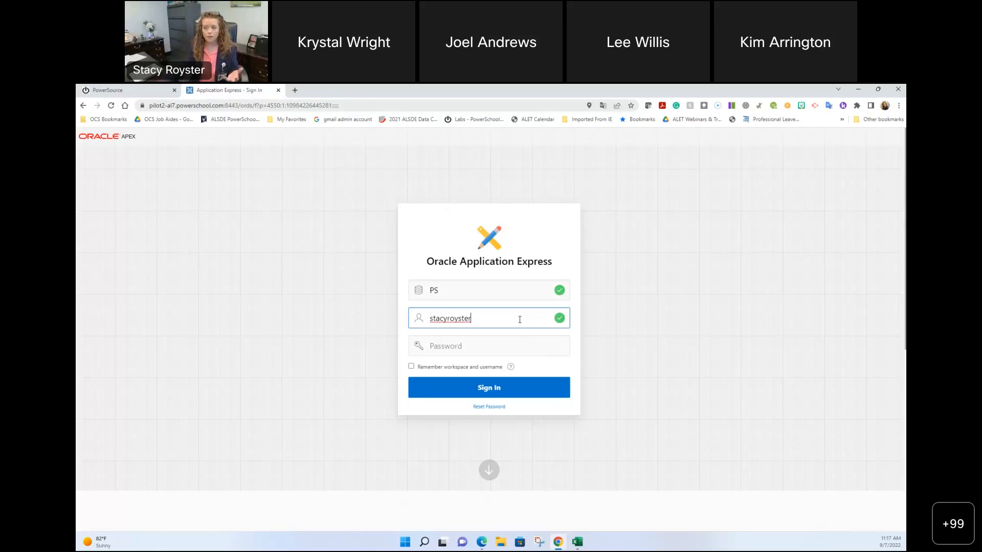
click(447, 338)
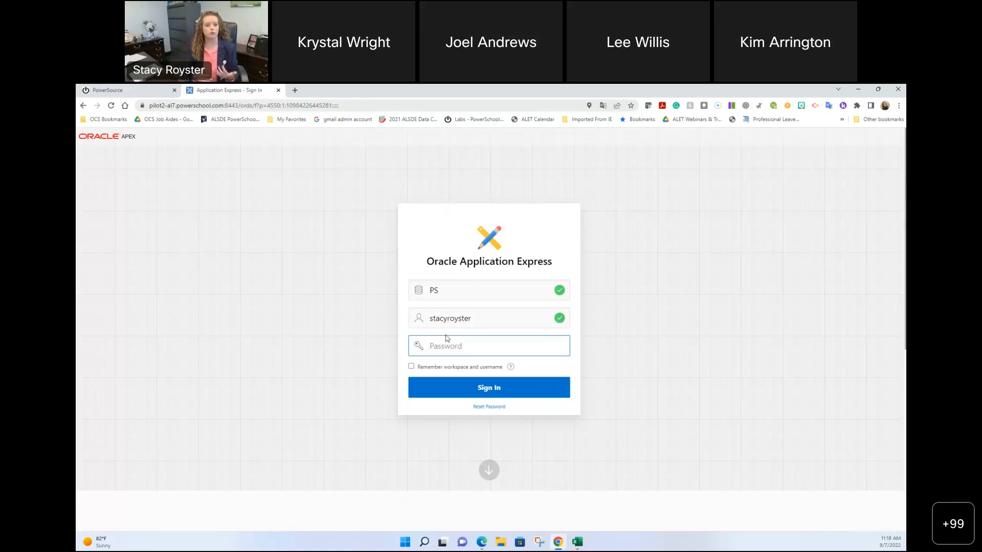
text(•••••••••••••)
click(487, 391)
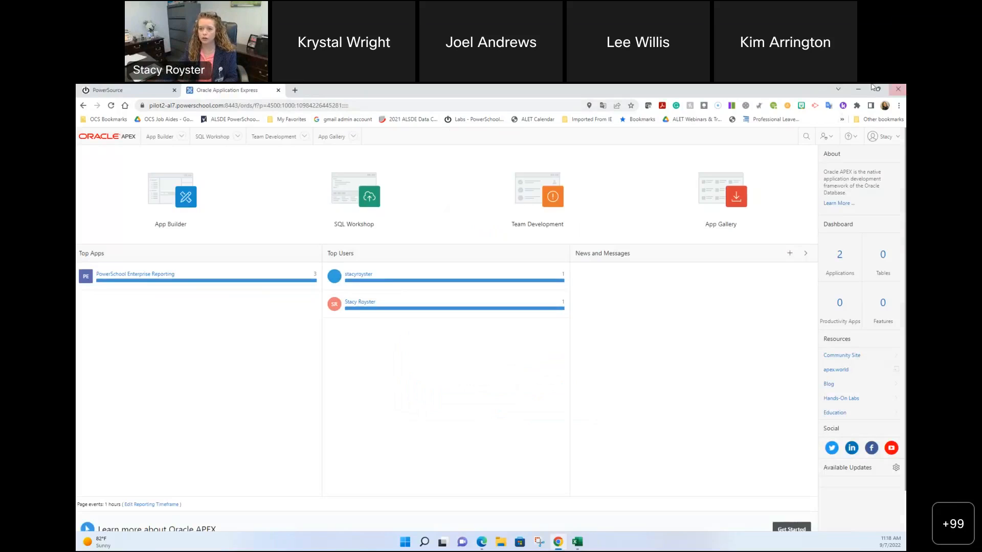
drag(77, 100, 305, 97)
Step: Maximize the Reports LIST/LINKS sheet window and copy the sheet's share link
double_click(295, 96)
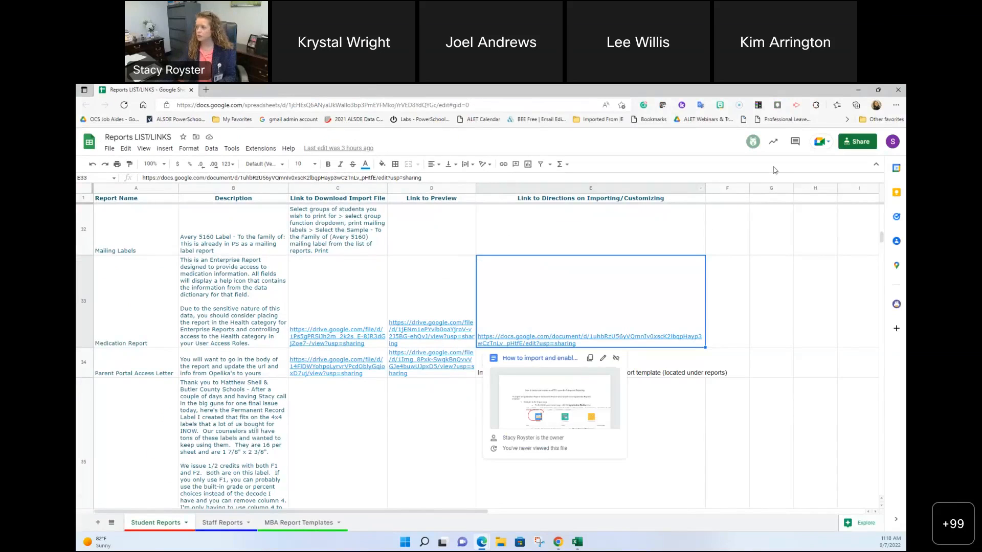
click(863, 148)
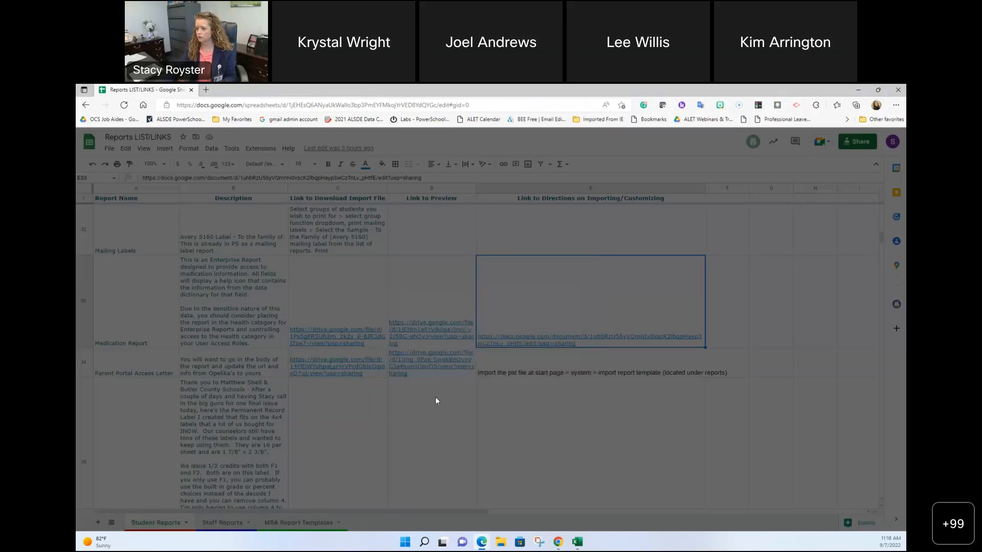
click(410, 397)
click(567, 402)
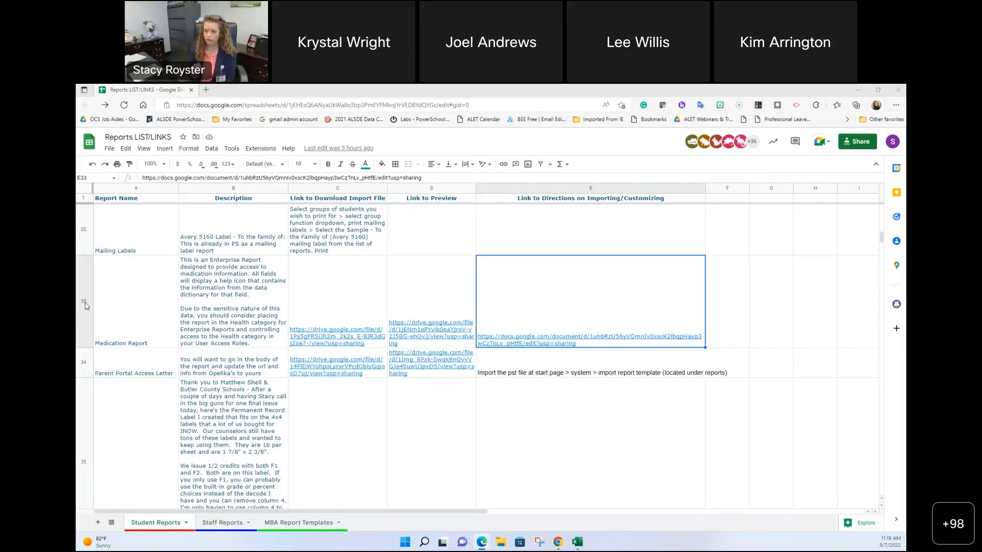
Step: Show the link preview card for f100_page_24670_2.0.sql in cell C33
click(329, 298)
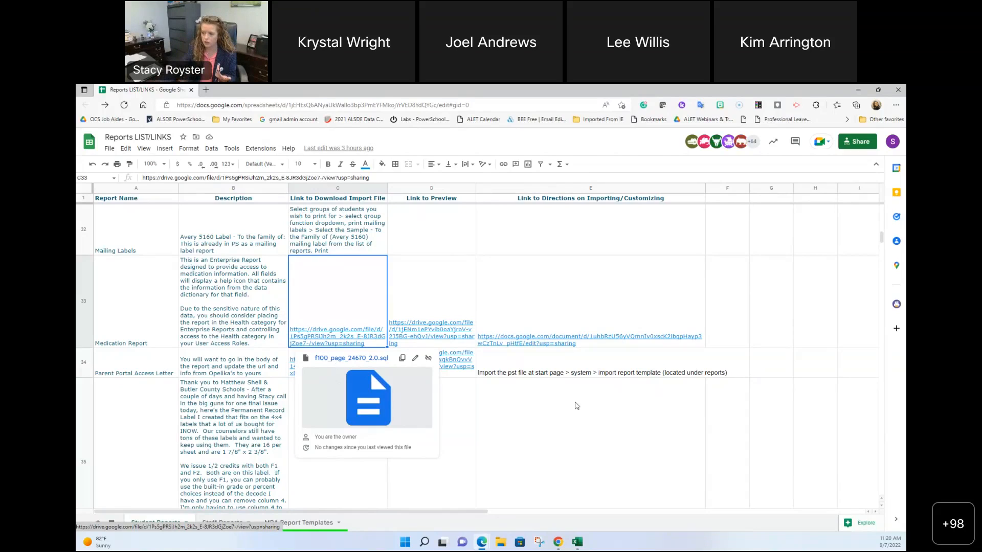
click(503, 414)
scroll(460, 417, down, 5)
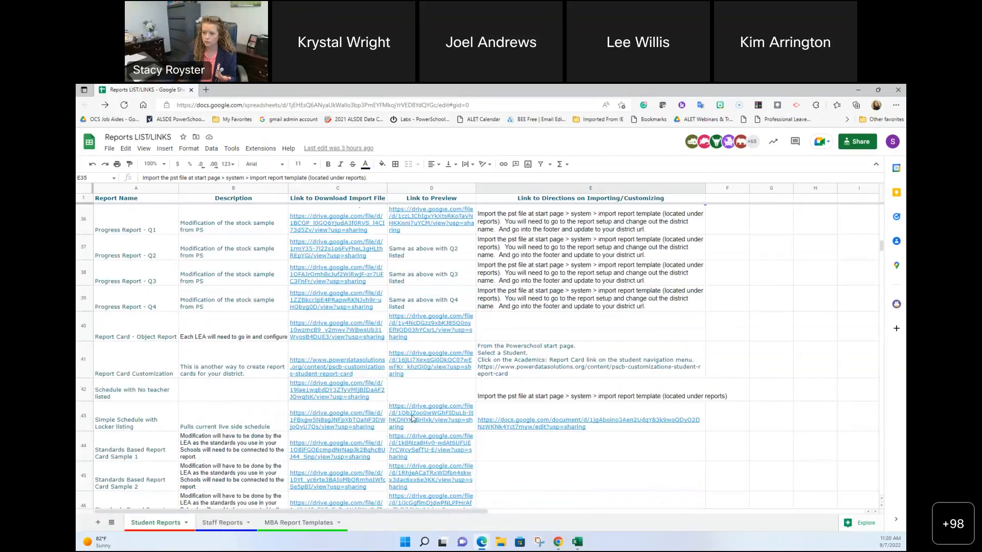
scroll(386, 418, up, 10)
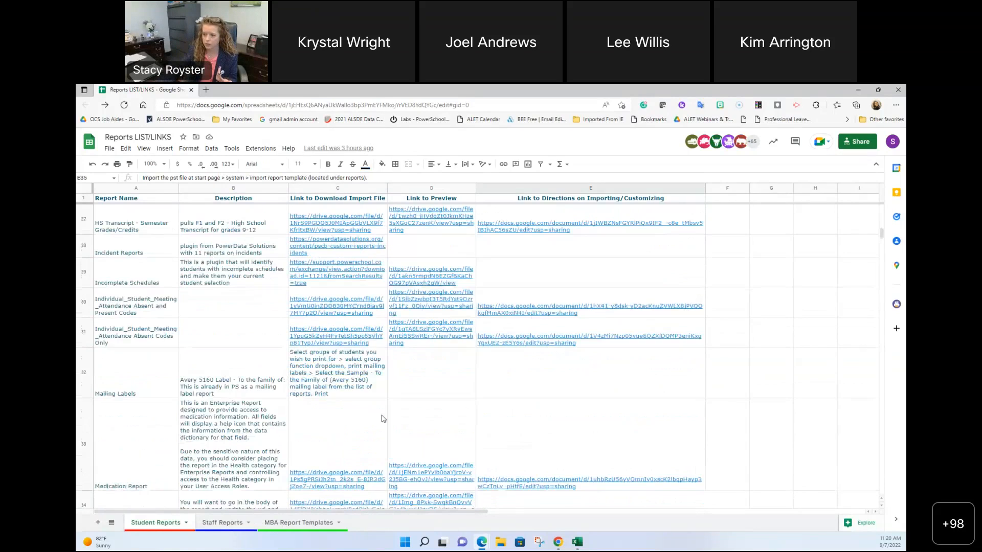
scroll(381, 418, up, 5)
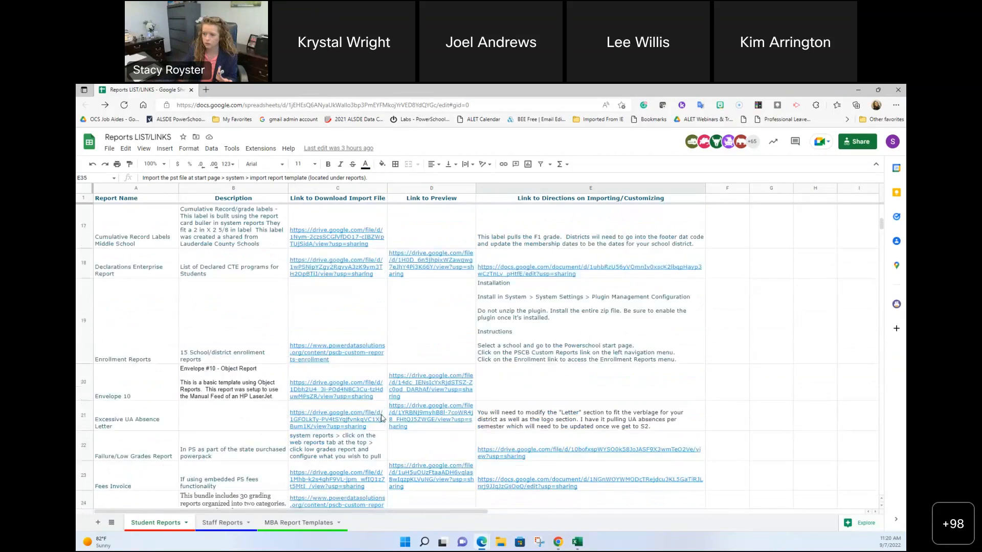
mouse_move(342, 353)
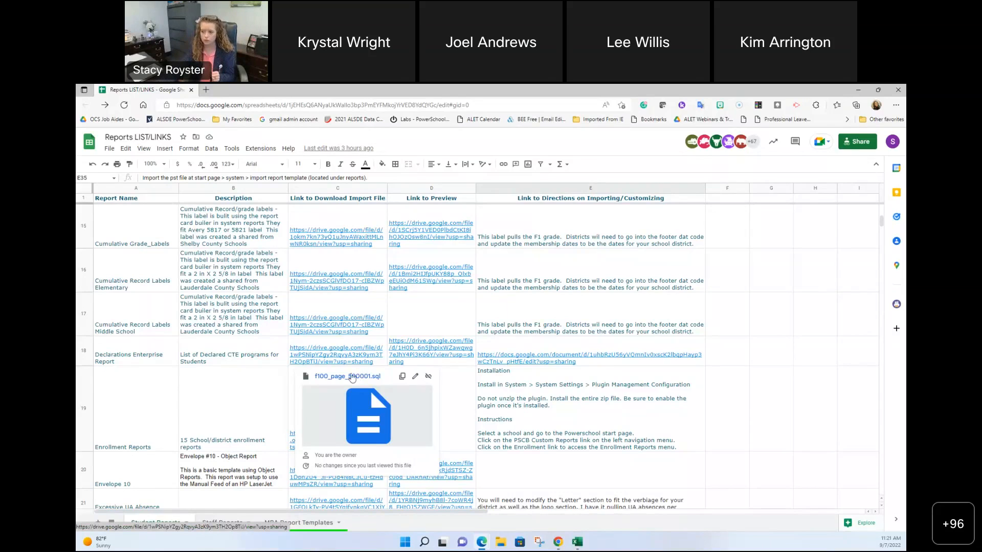
scroll(307, 388, down, 8)
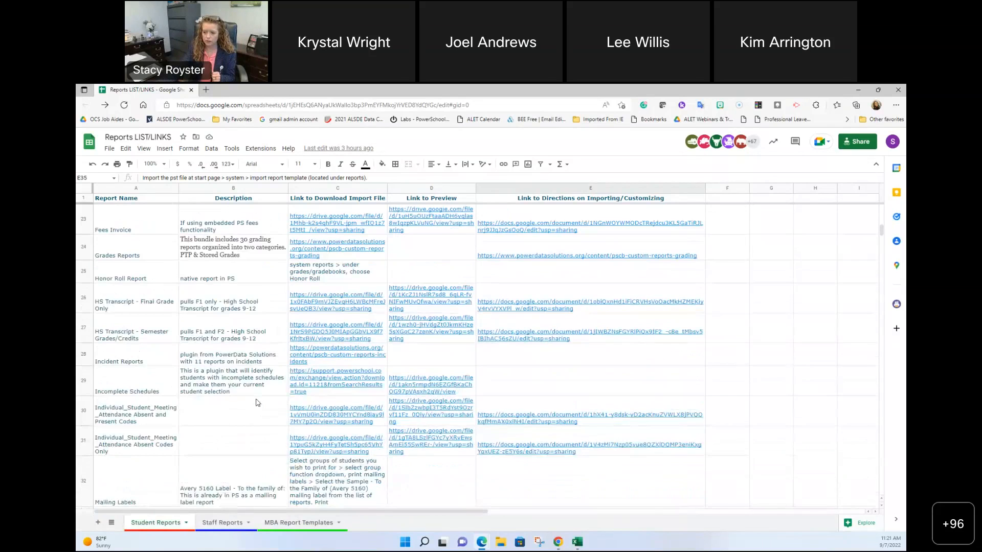
scroll(257, 402, down, 1)
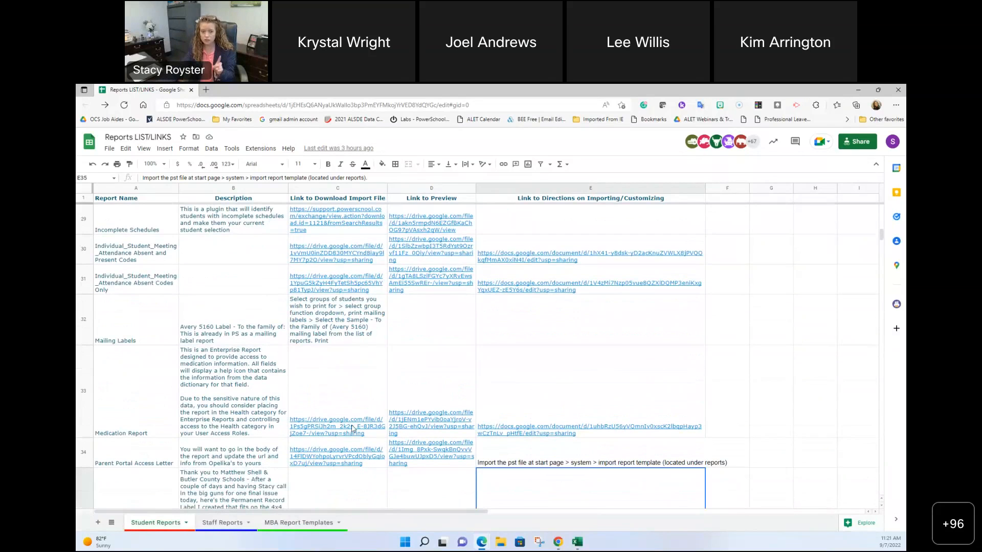
mouse_move(353, 429)
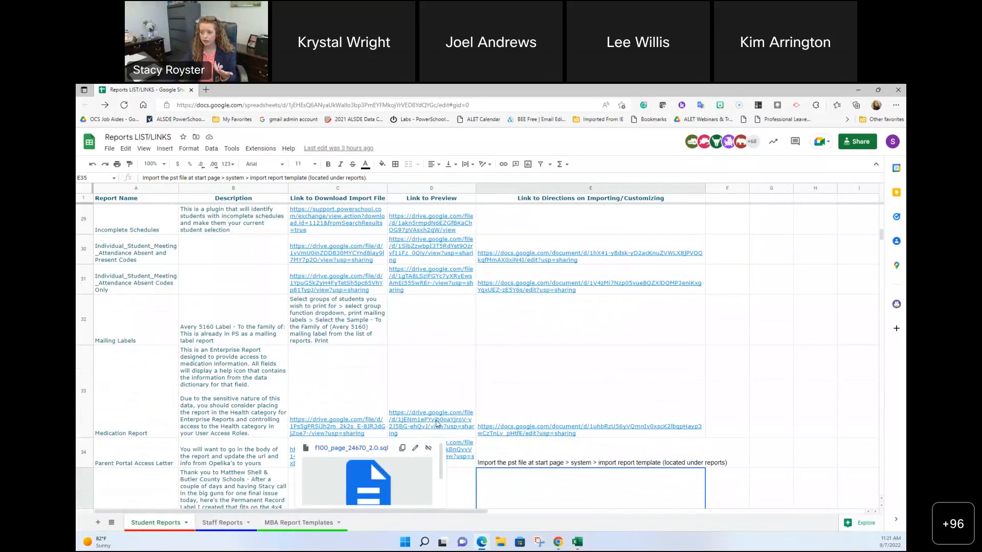
mouse_move(437, 423)
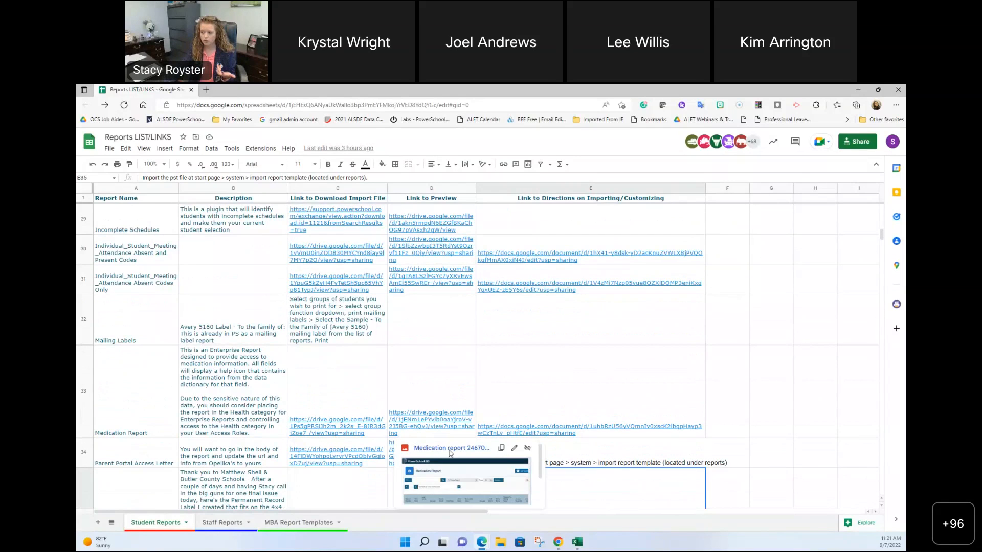
Step: View and close the Medication report image, then open the APEX instructions doc linked in E33
click(470, 477)
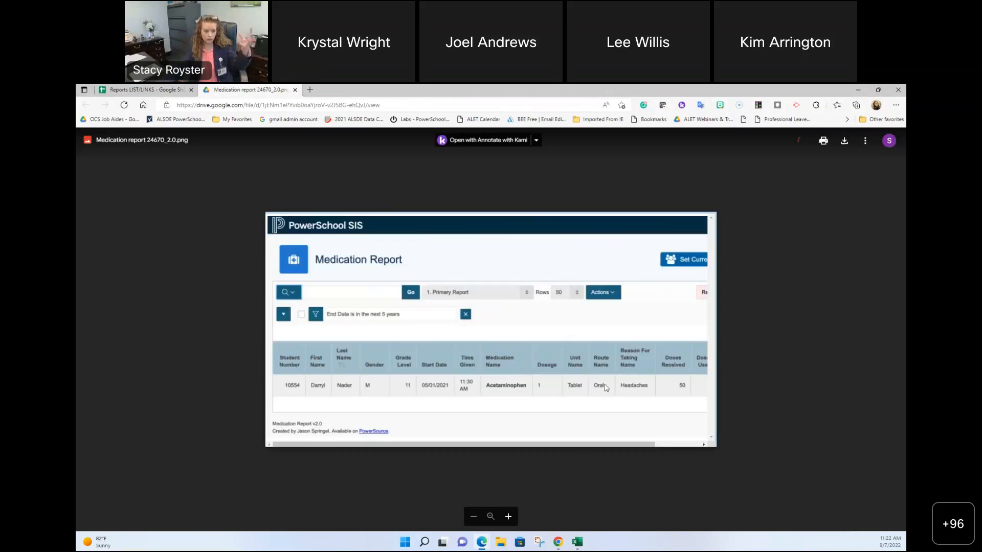
click(296, 91)
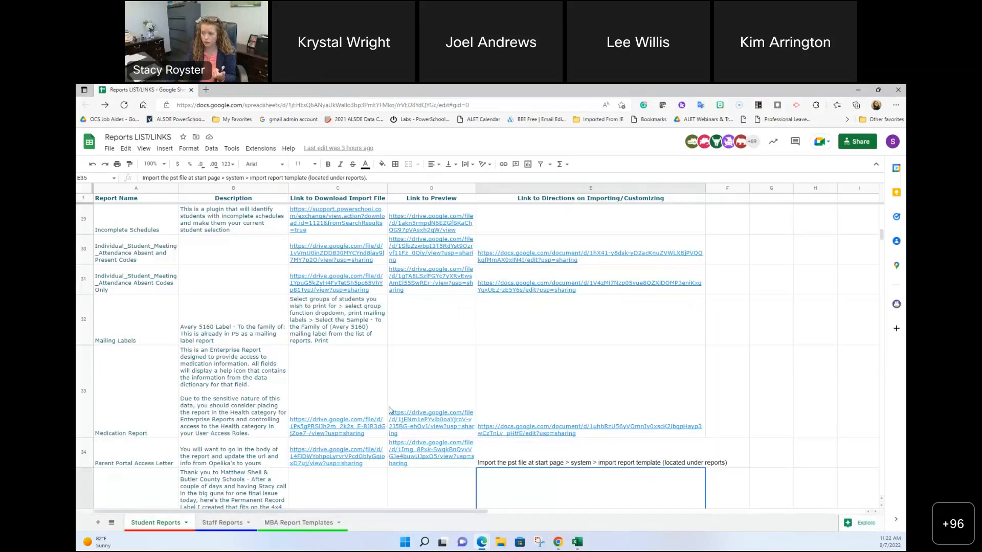
click(568, 426)
click(557, 473)
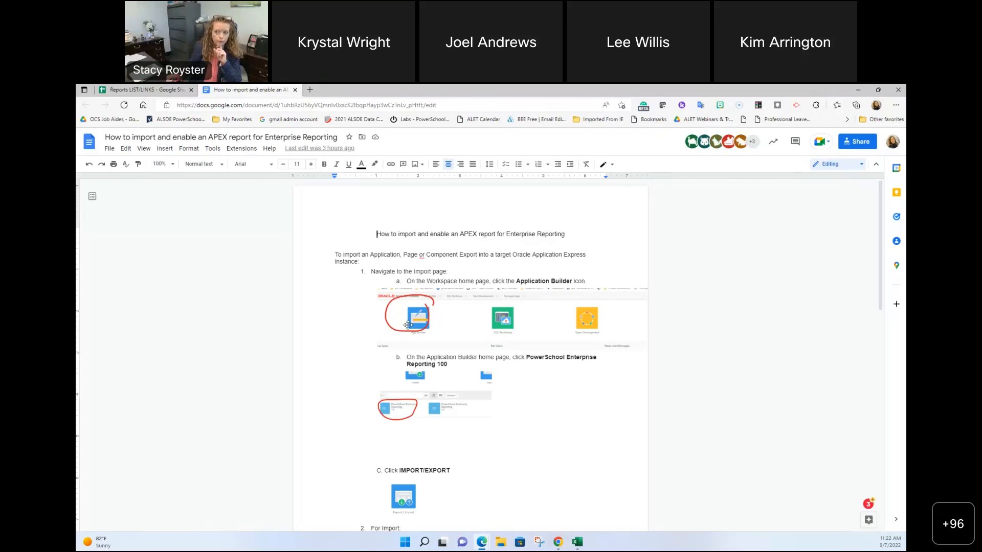
Step: Return to the Reports LIST/LINKS spreadsheet, keeping the instructions doc in its own tab
click(172, 90)
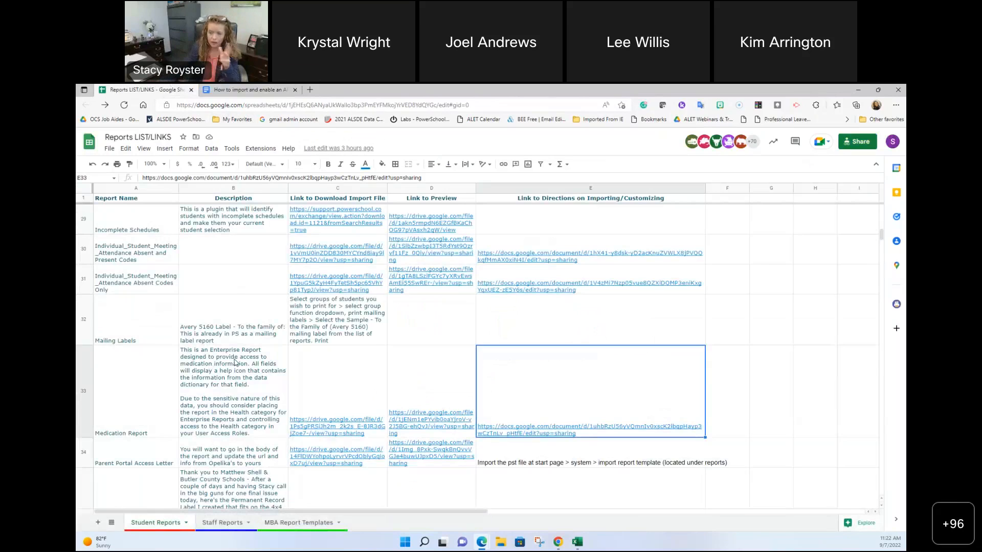
Step: Download f100_page_24670_2.0.sql from the C33 link in Drive and close its viewer
click(337, 429)
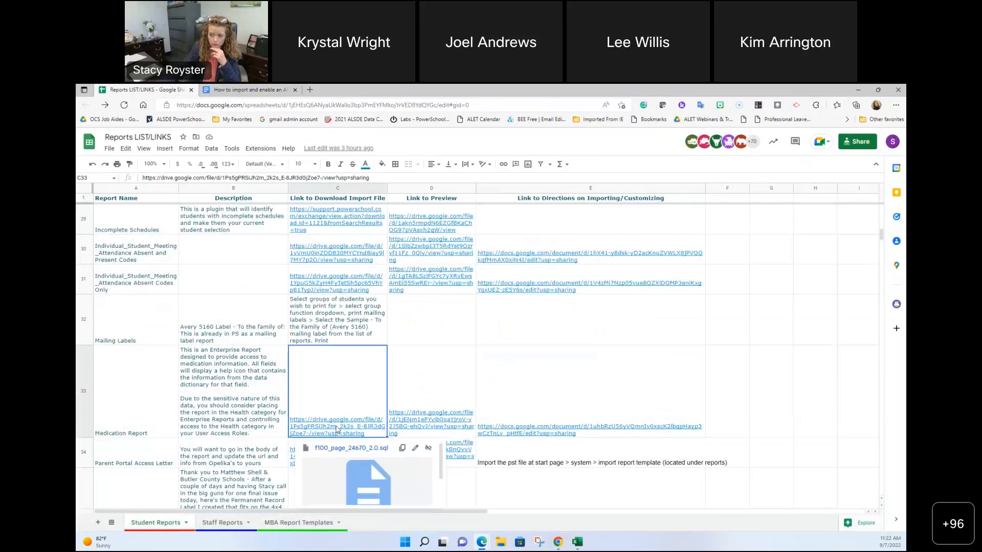
scroll(337, 429, down, 2)
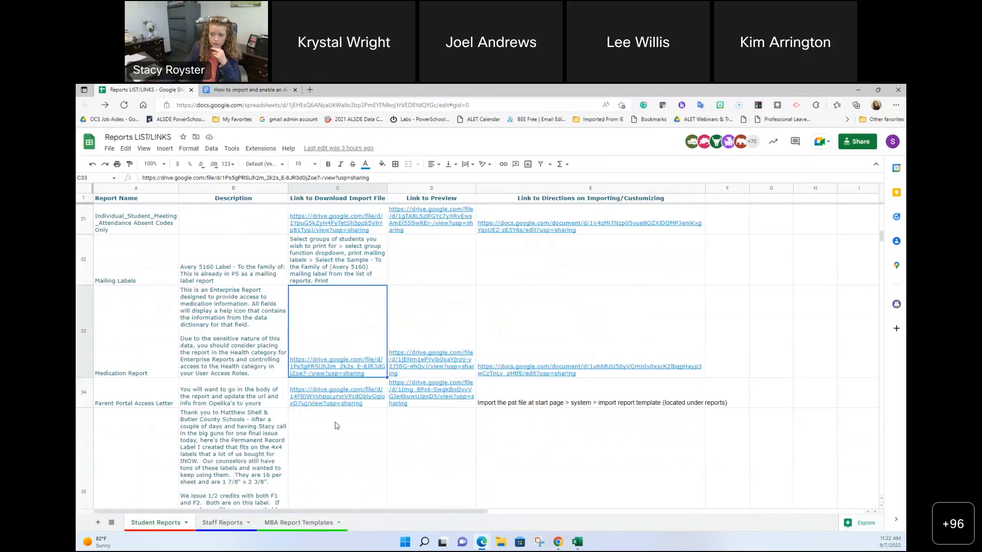
double_click(336, 372)
click(338, 370)
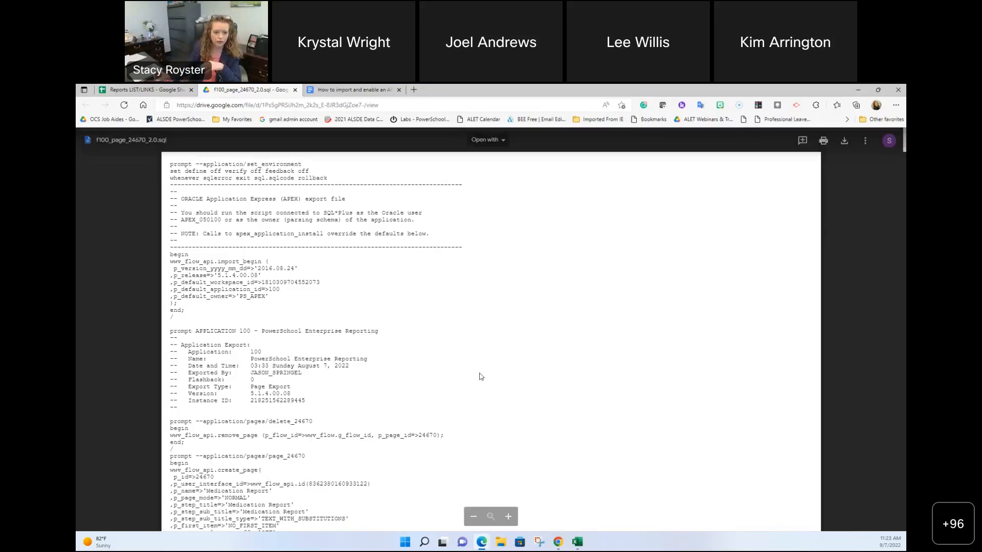
click(844, 140)
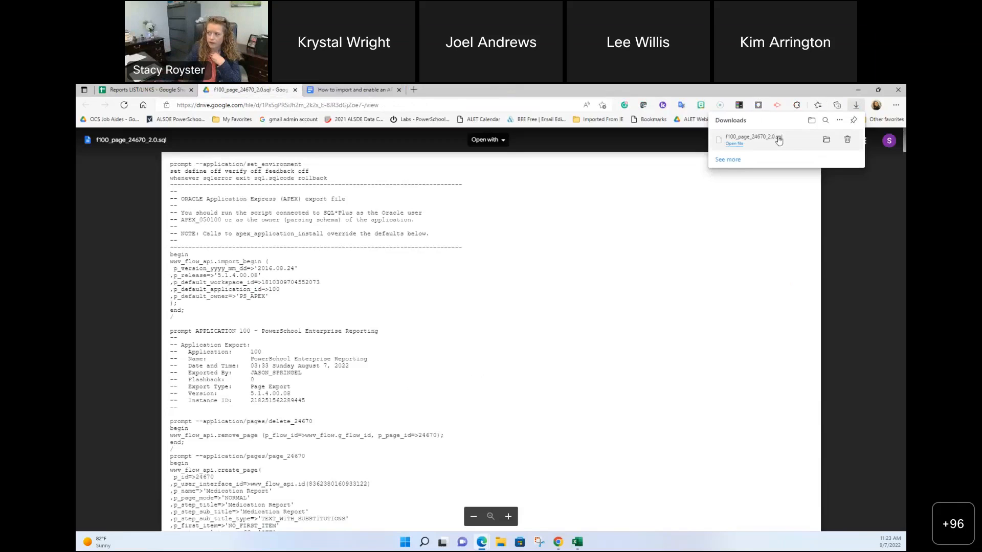
click(295, 90)
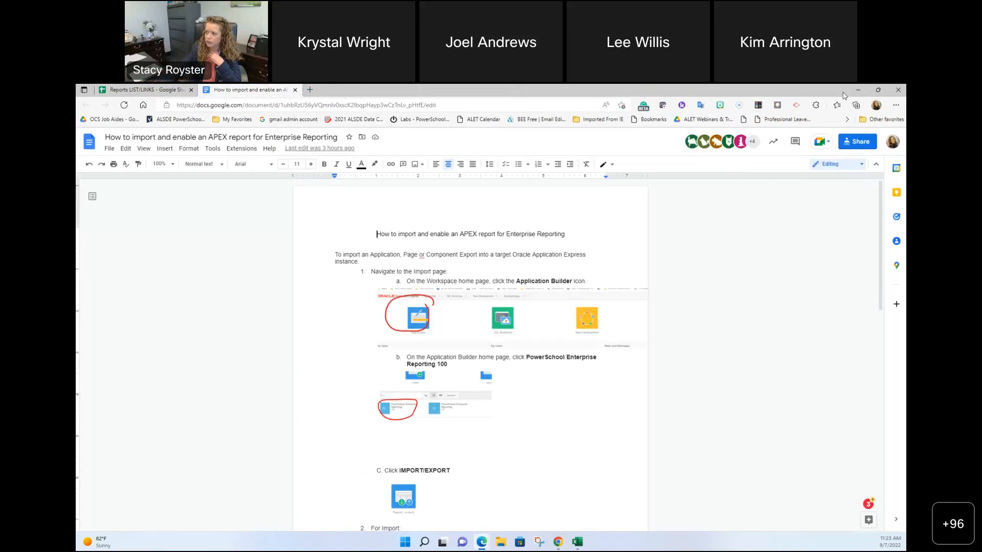
Step: Load the 'pilot' PowerSchool admin site in a new tab and go to System Reports
click(858, 90)
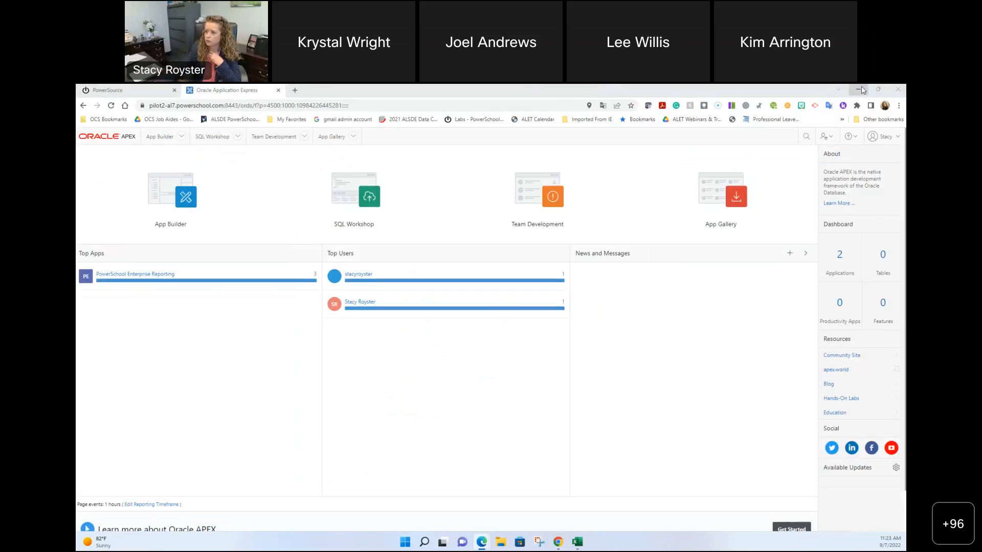
click(295, 90)
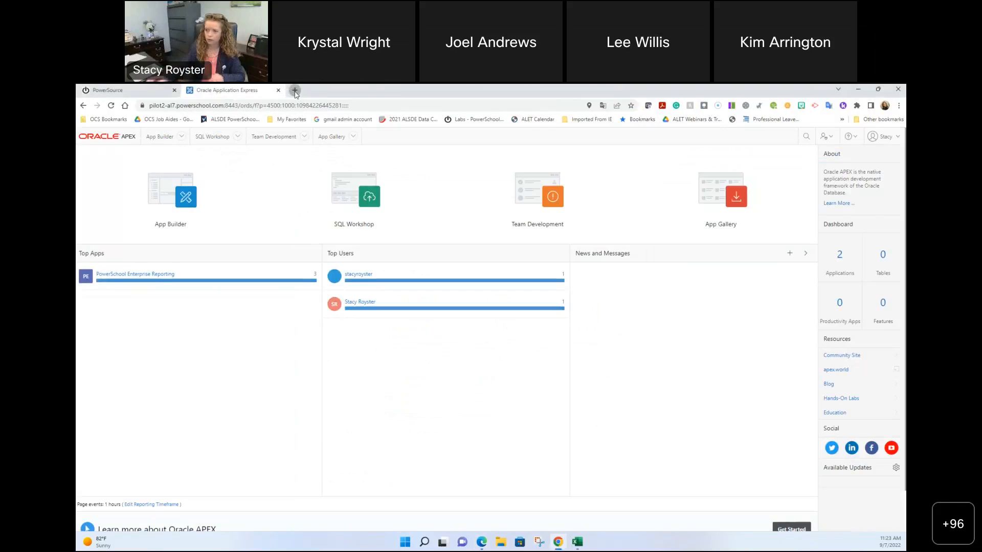
text(pilot)
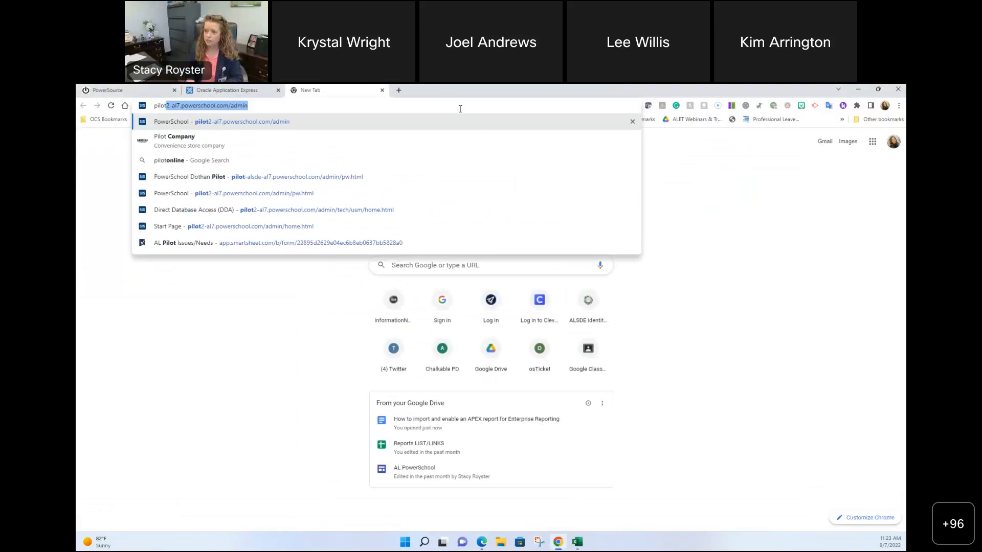
key(Return)
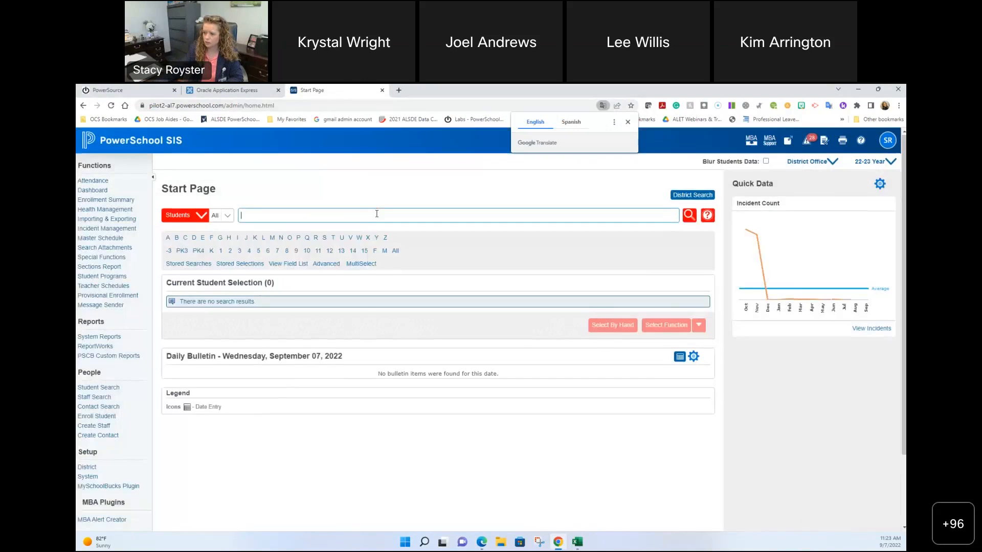
click(107, 340)
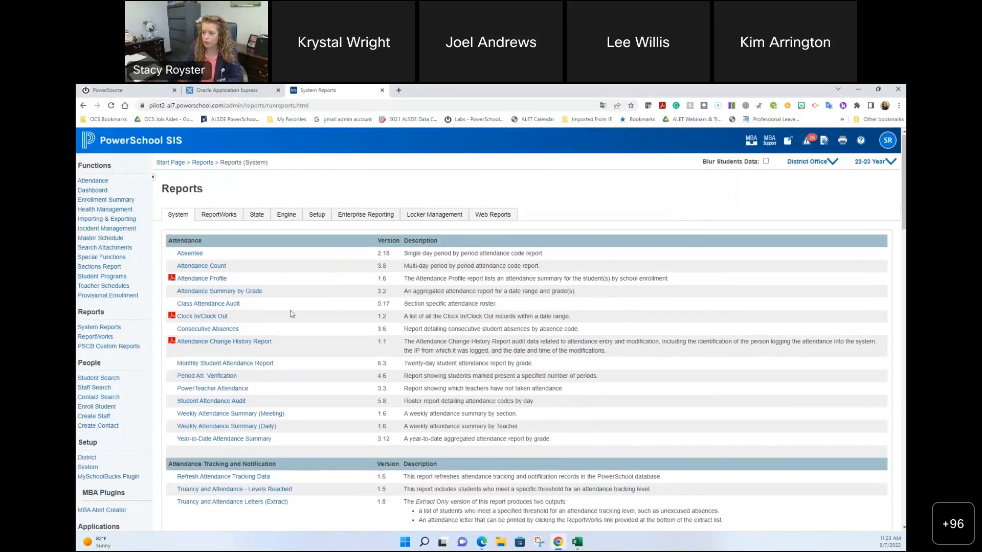
Step: Check Enterprise Reporting for the published Medication Report under Health, then switch browser windows
click(380, 219)
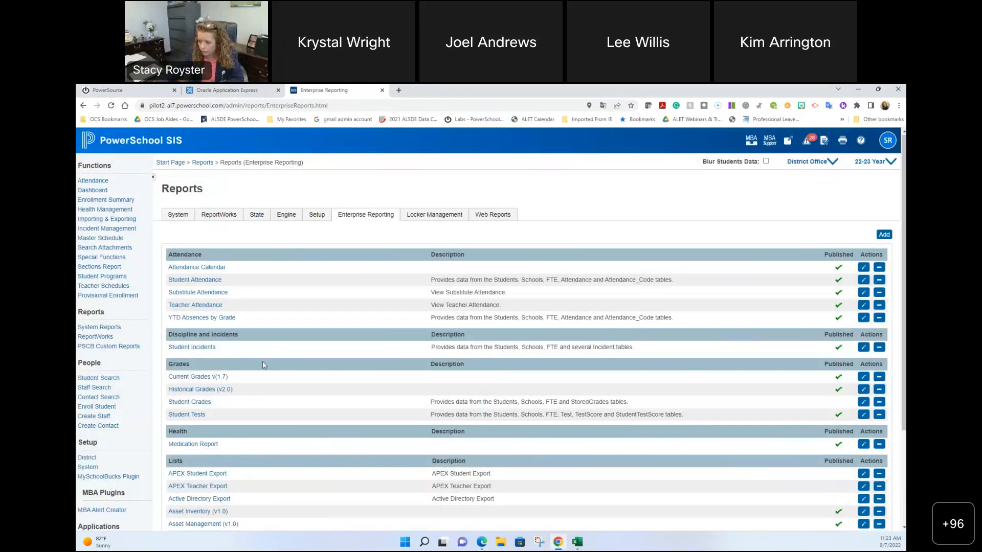
scroll(263, 364, down, 2)
scroll(263, 364, down, 1)
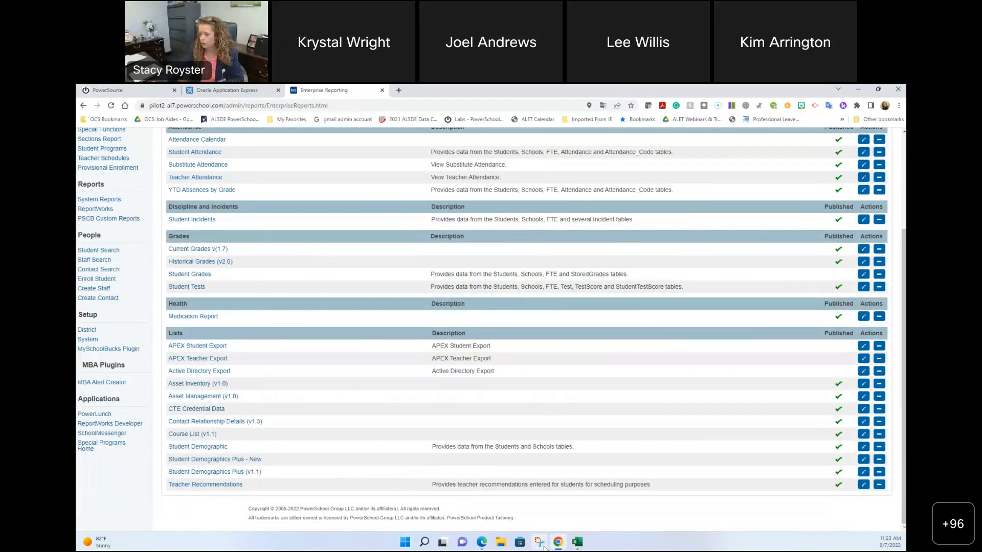
mouse_move(558, 545)
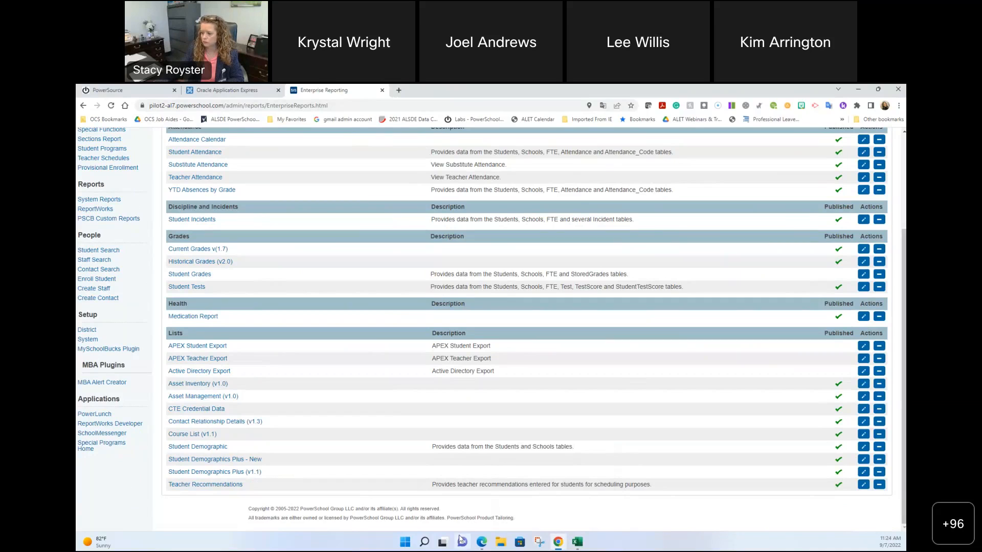
click(481, 541)
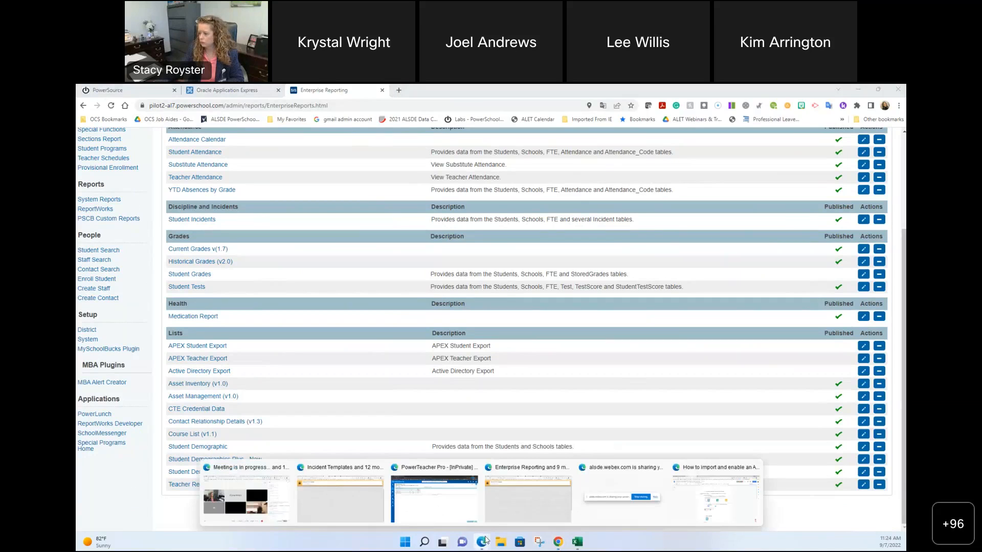
Step: Download the Declarations report file f100_page_500001 (1).sql from the C18 link
click(696, 504)
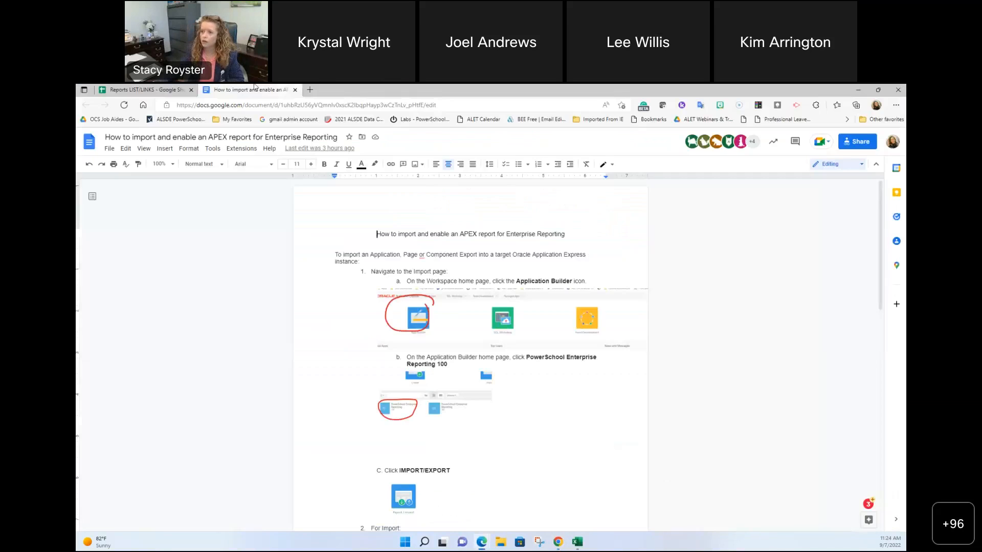
click(147, 89)
scroll(196, 370, up, 7)
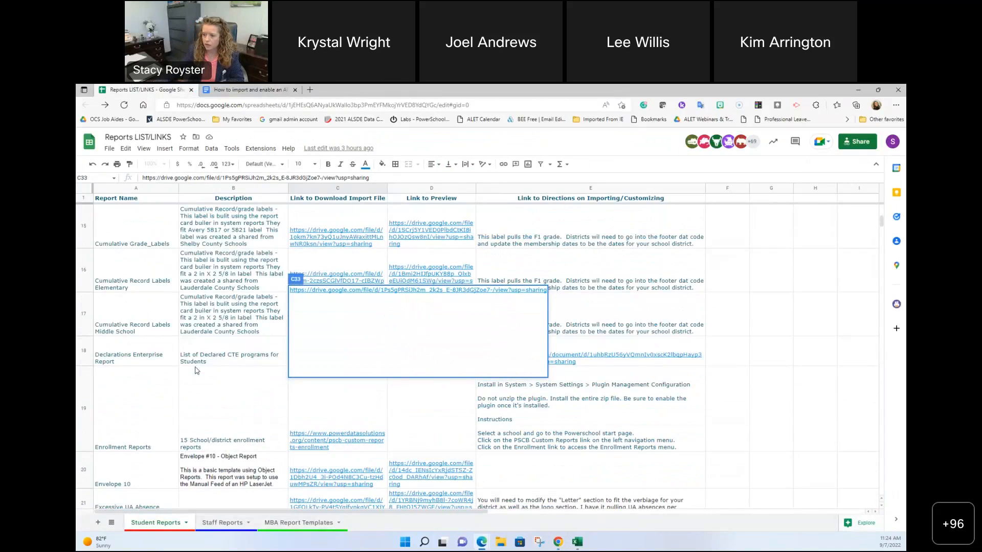
scroll(196, 370, down, 1)
click(264, 315)
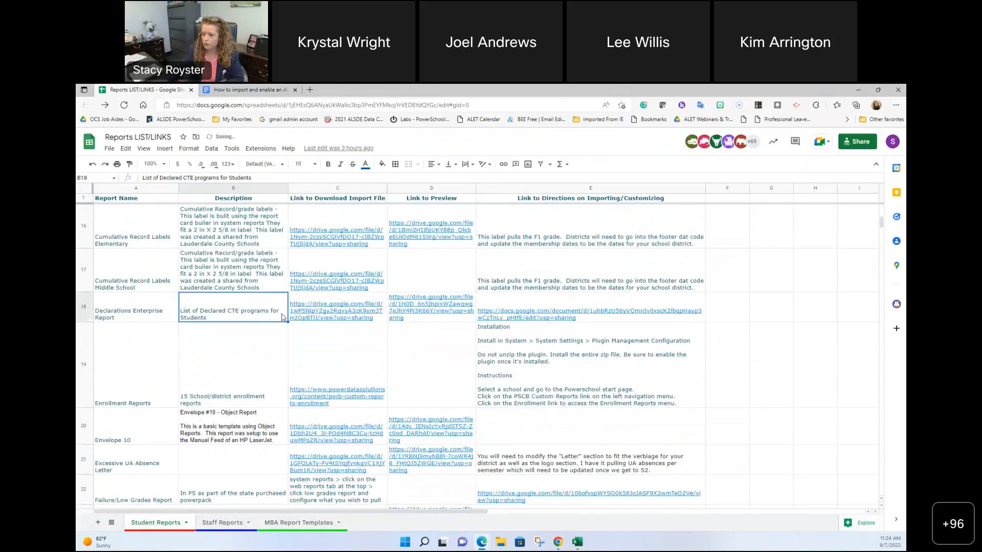
click(327, 315)
click(358, 371)
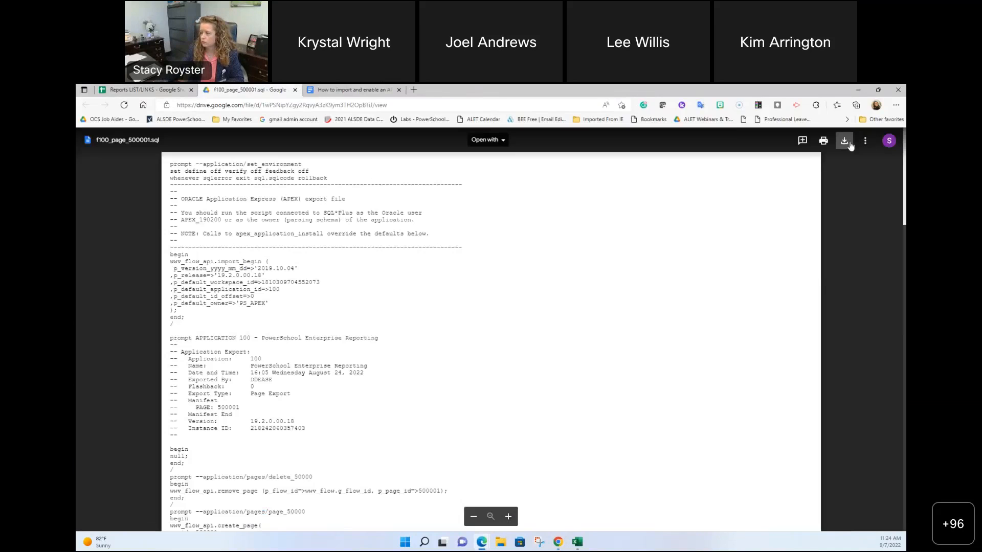
click(846, 145)
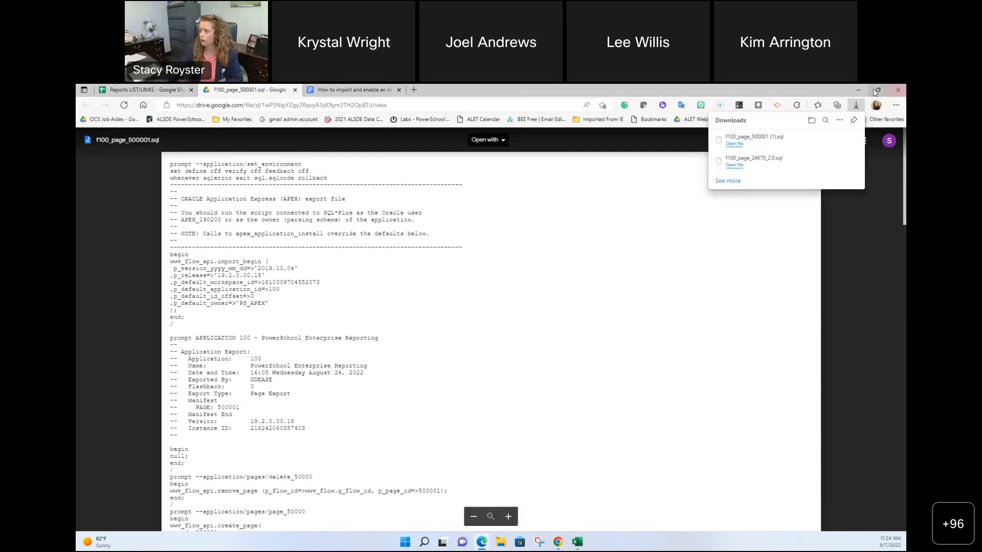
click(858, 90)
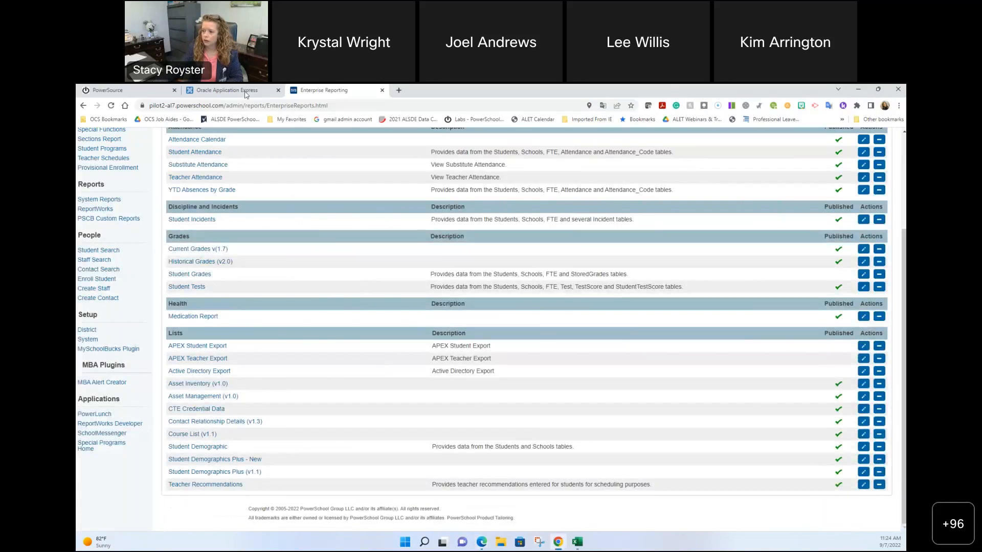
Step: In App Builder, open application 100 PowerSchool Enterprise Reporting's Export / Import page
click(245, 92)
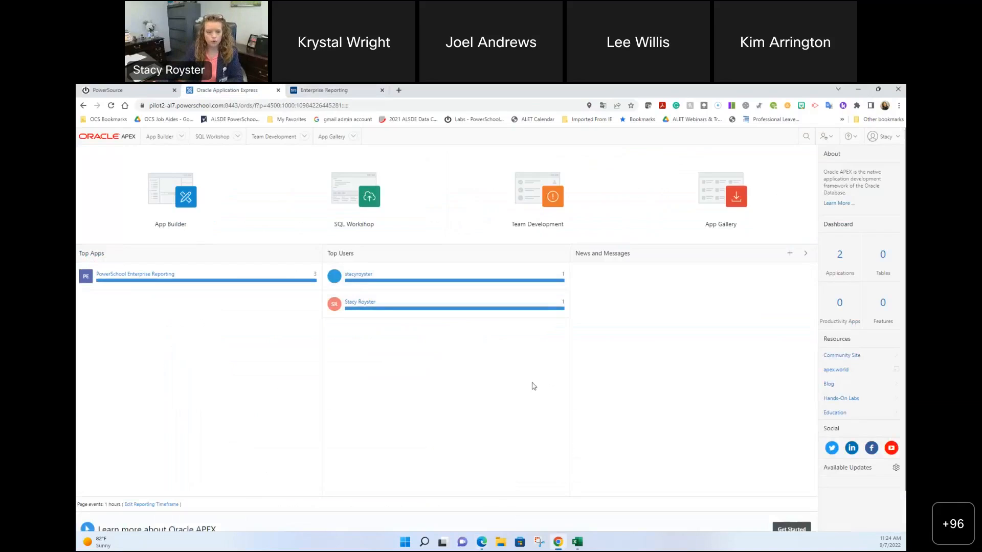
click(173, 205)
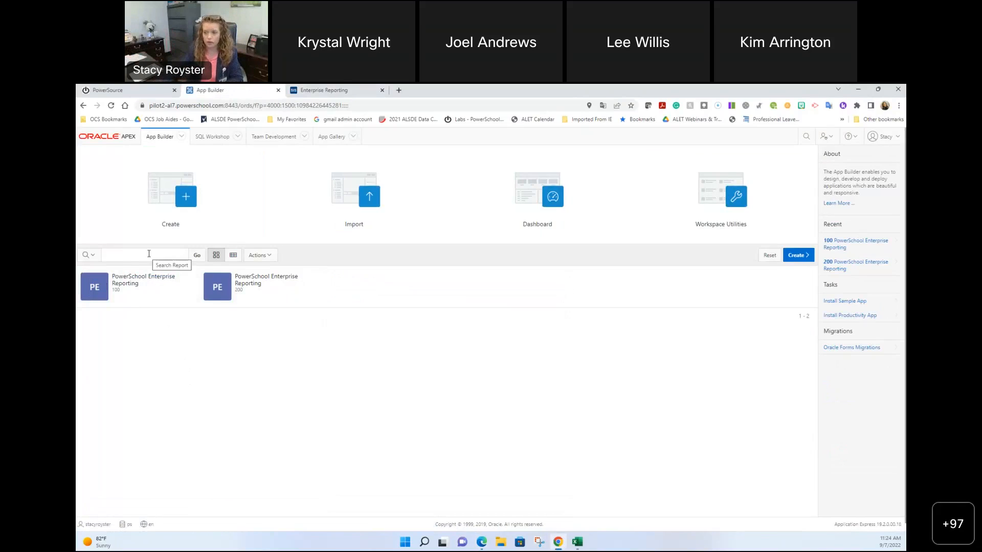
click(137, 282)
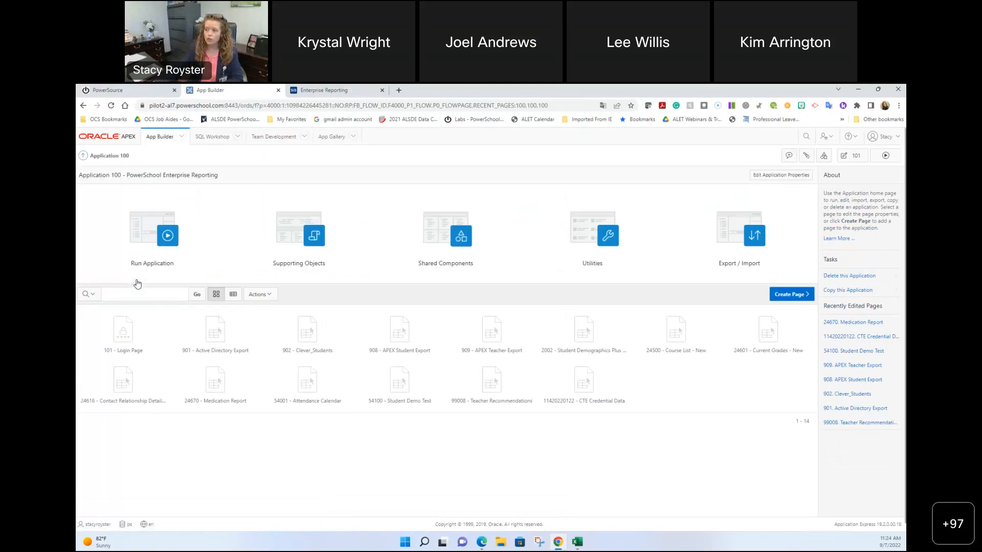
click(745, 237)
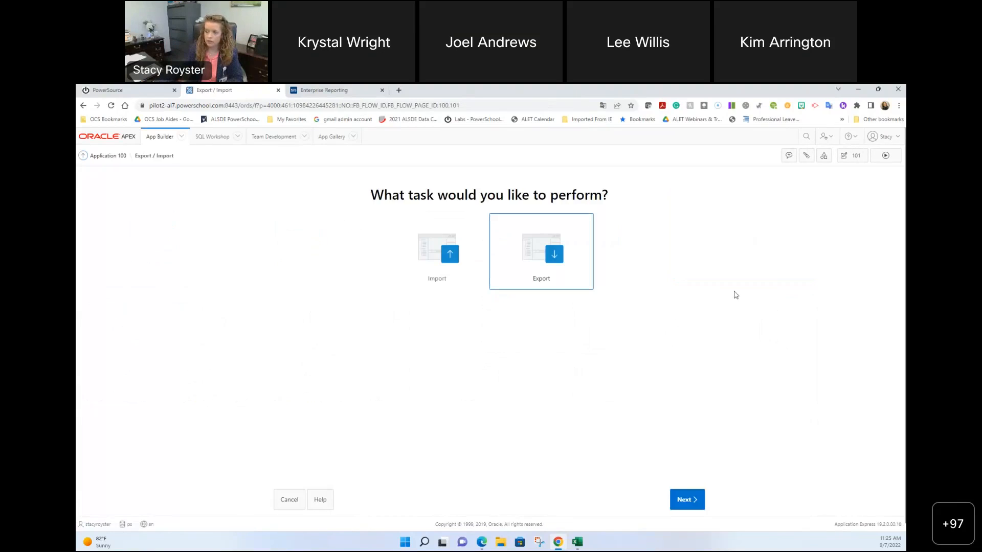
Step: Choose Import and pick f100_page_500001 (1).sql from Downloads as the import file
click(427, 250)
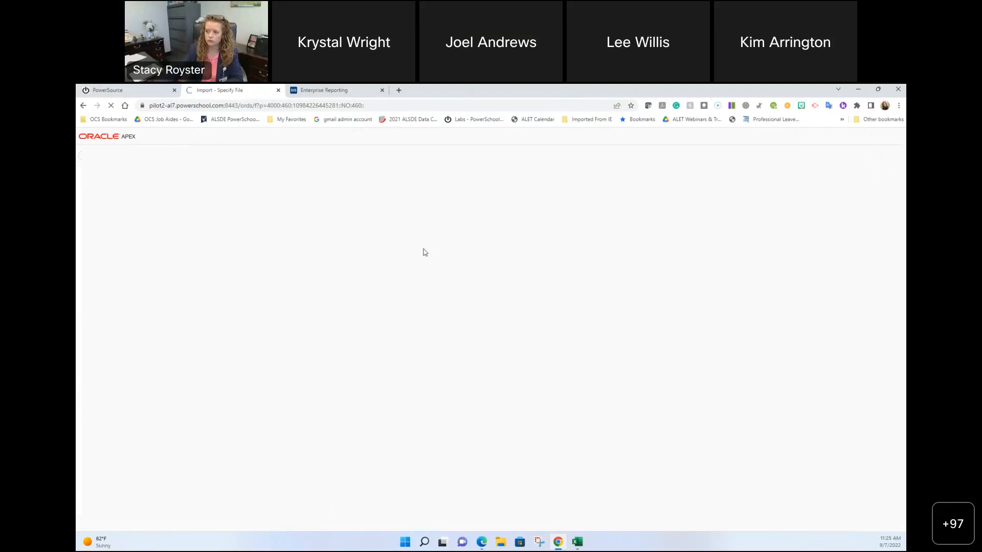
click(439, 257)
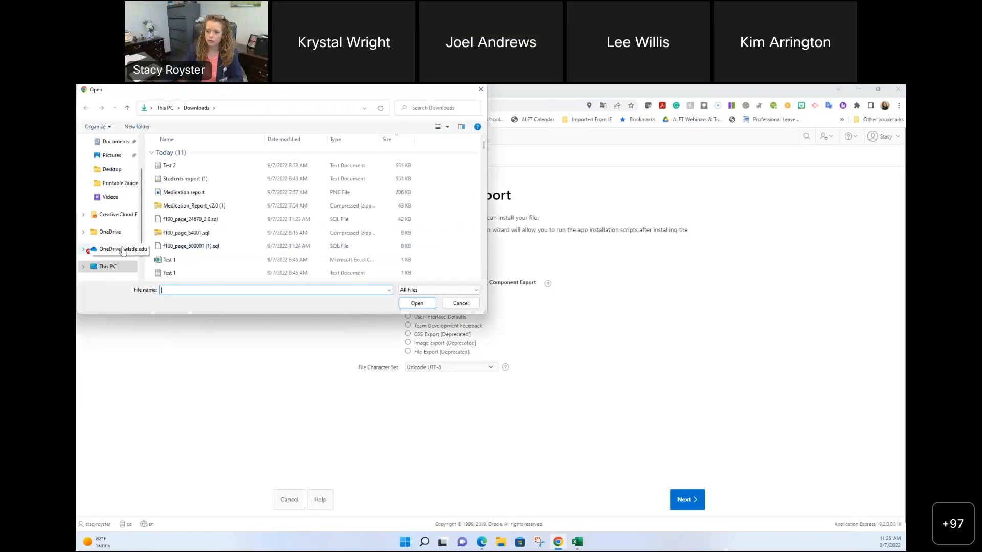
scroll(115, 245, up, 2)
click(114, 175)
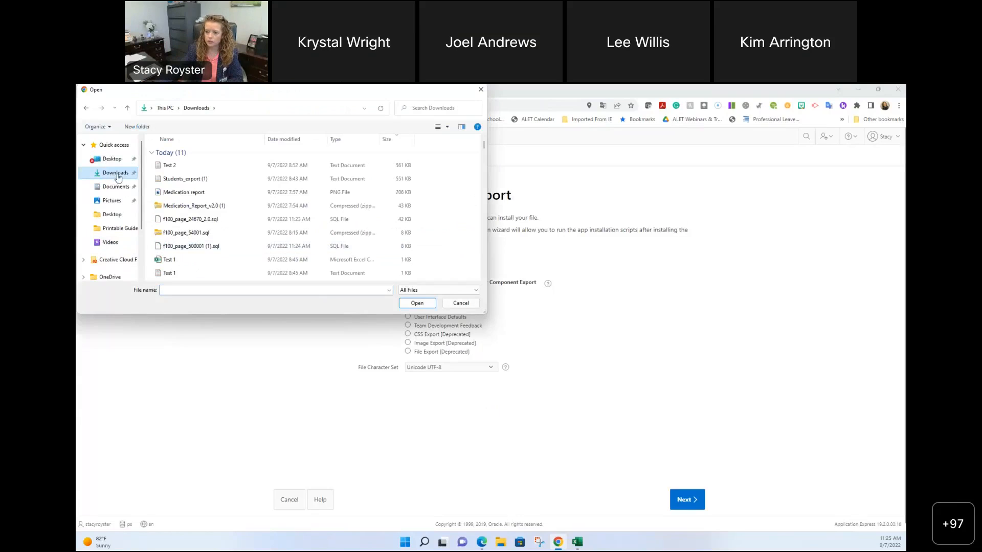
click(204, 247)
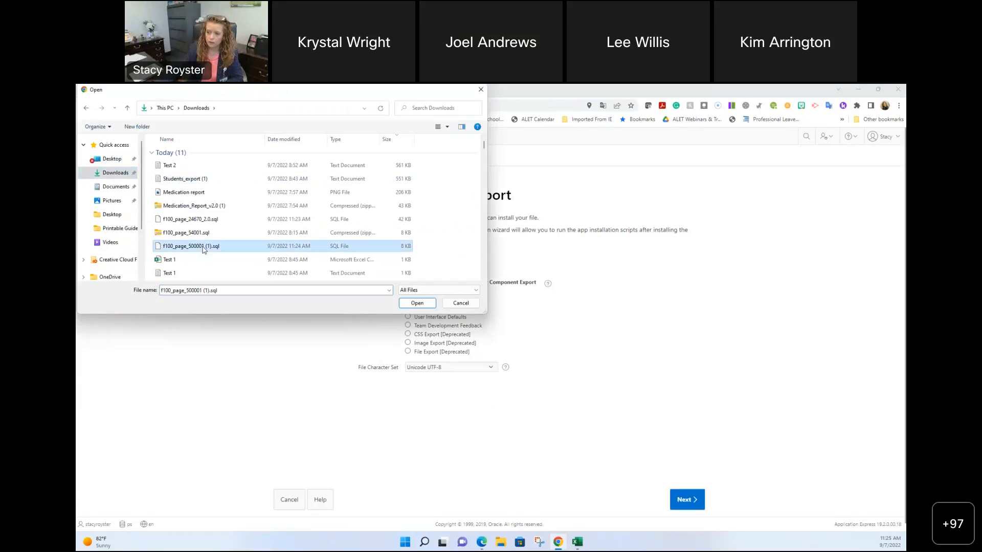
click(417, 303)
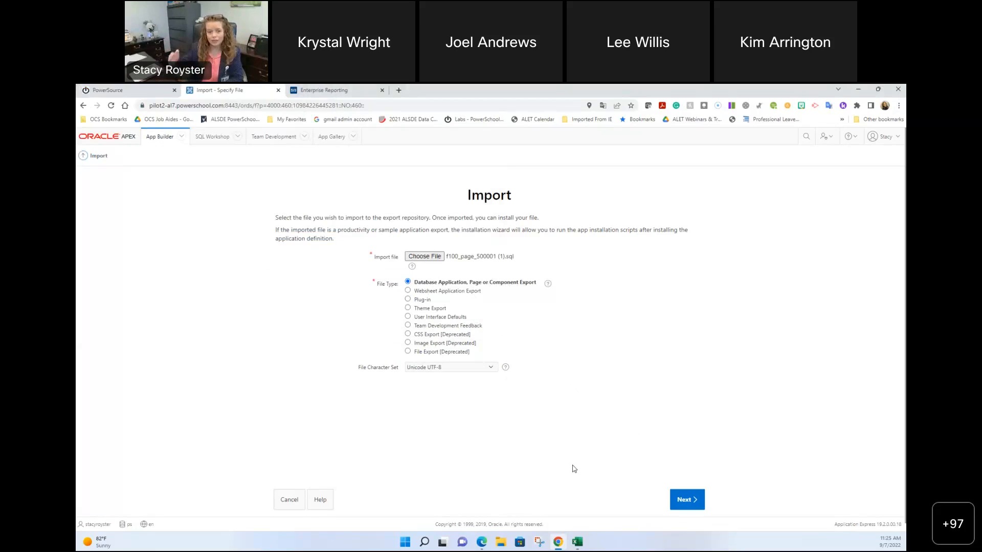
Step: Import the file and install page 500001 into application 100
click(680, 506)
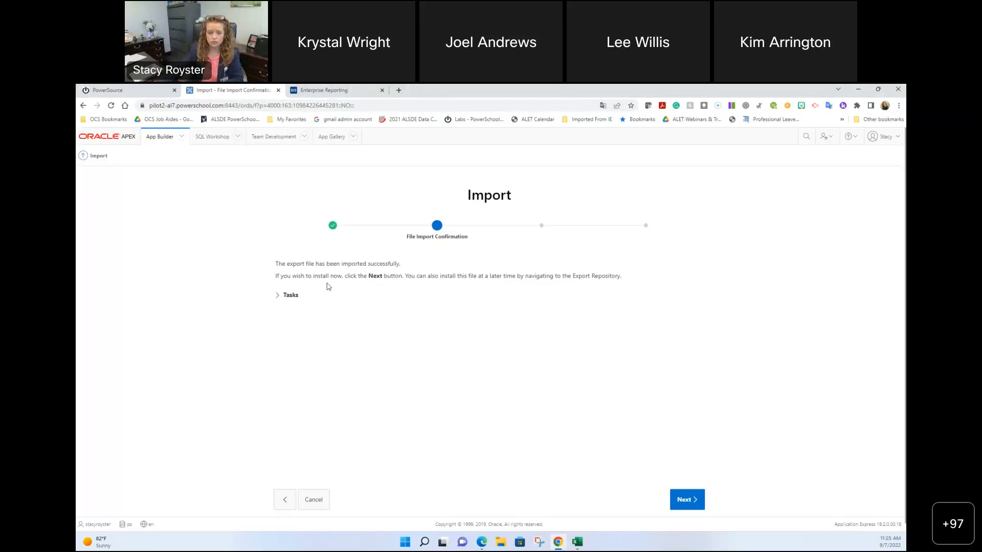
click(688, 501)
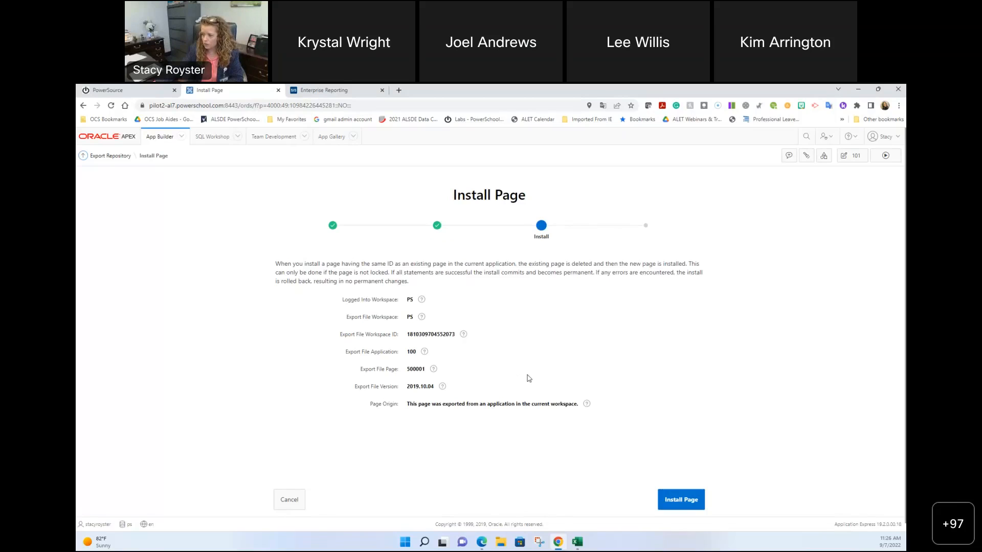
click(694, 493)
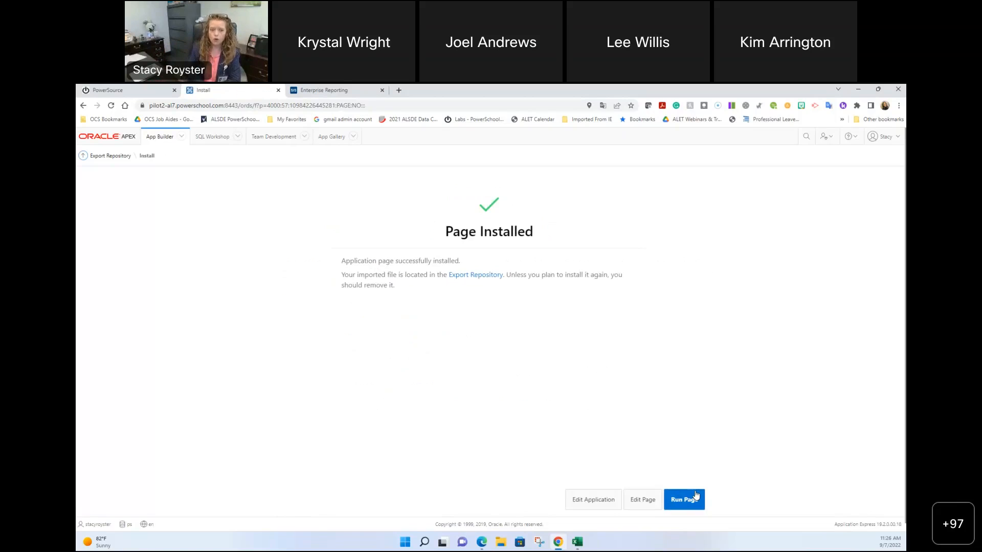
Step: Add 'Student Career Tech Program Declarations v 22.8.24' as a published Enterprise Report under Lists
click(333, 92)
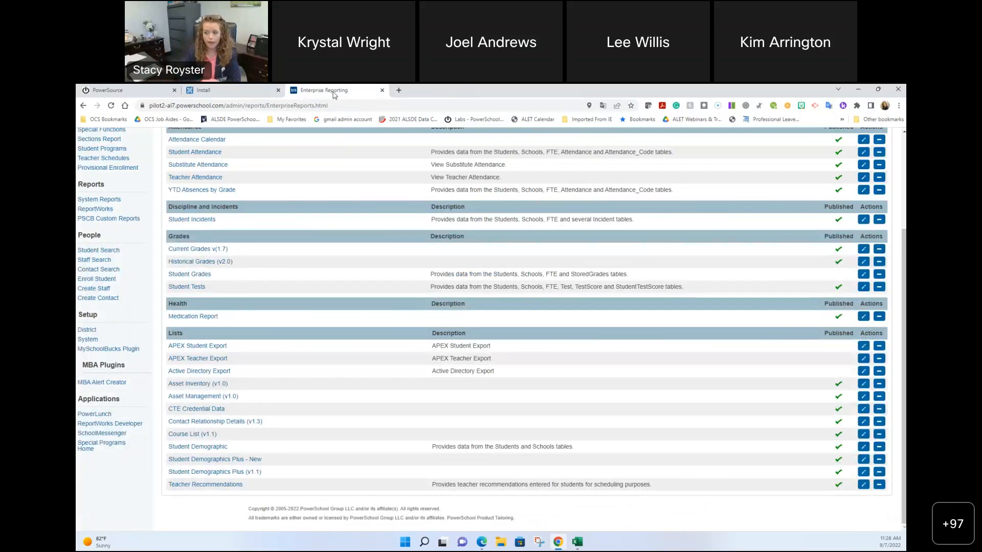
scroll(517, 289, up, 3)
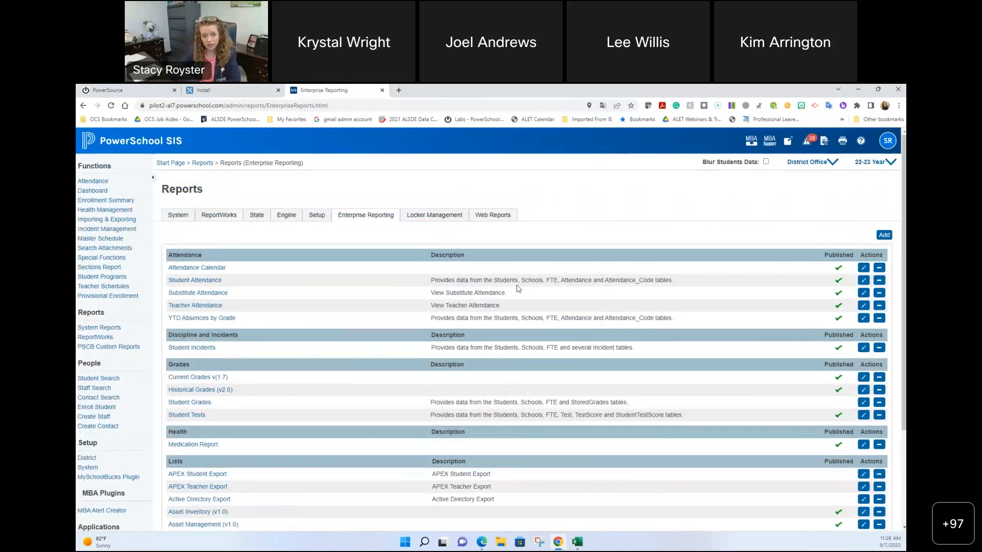
click(884, 235)
click(781, 171)
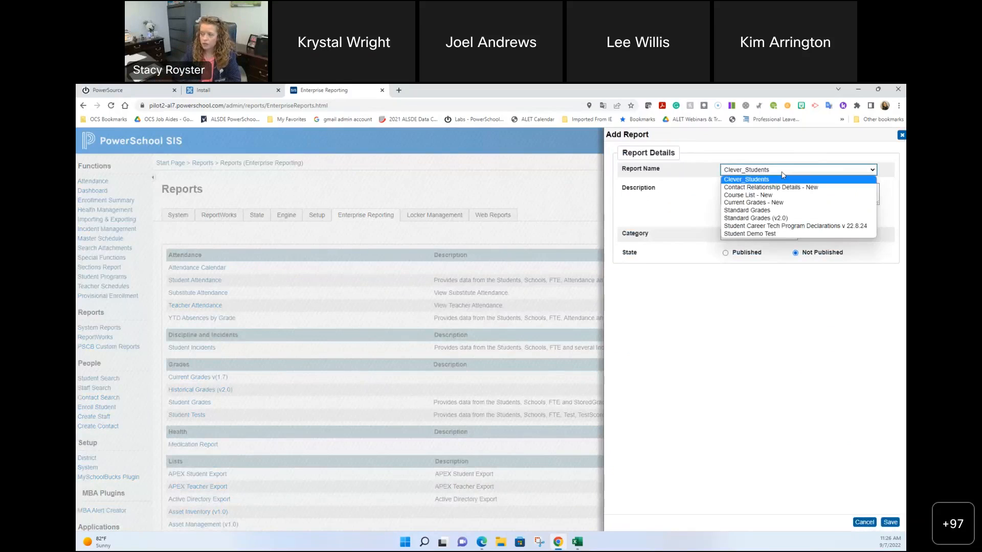
click(804, 229)
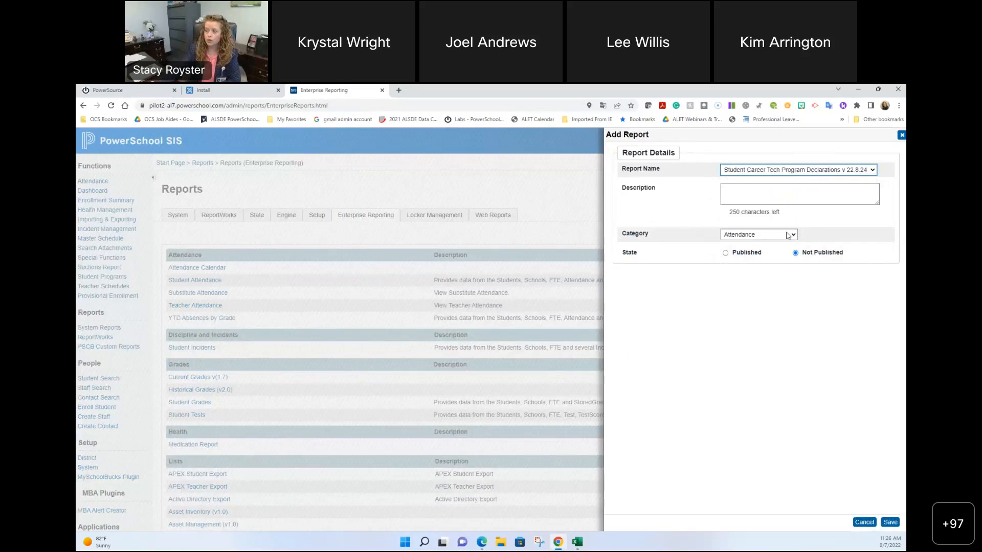
click(769, 236)
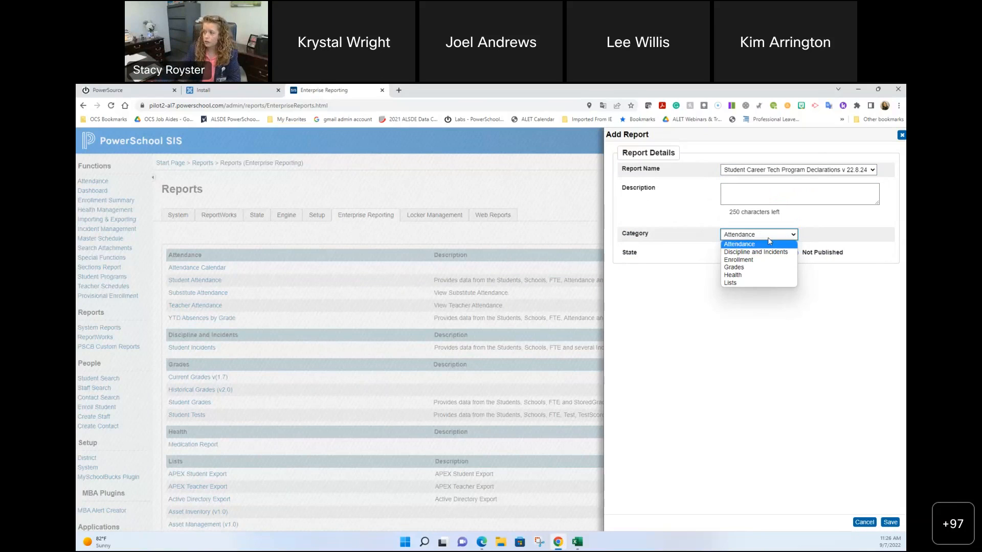
click(769, 282)
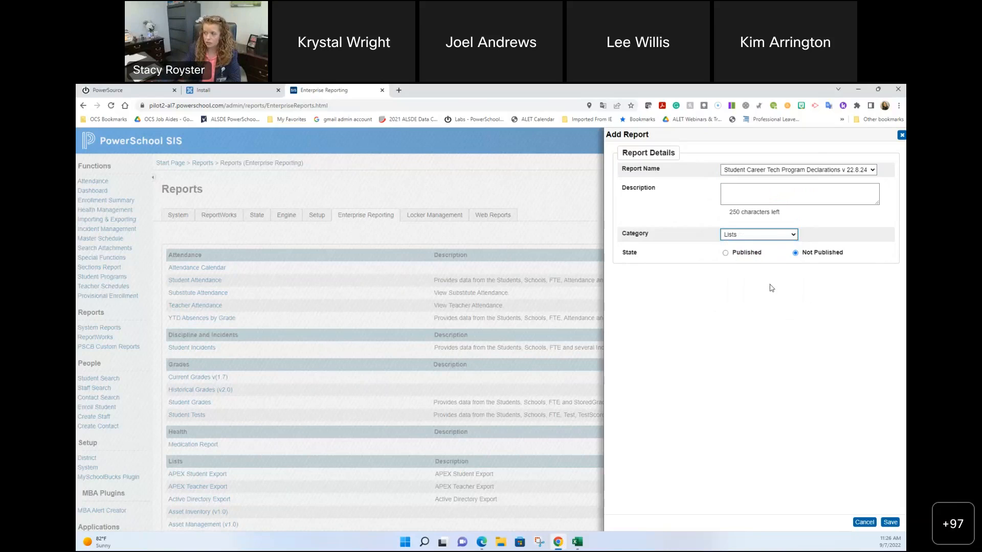
click(726, 254)
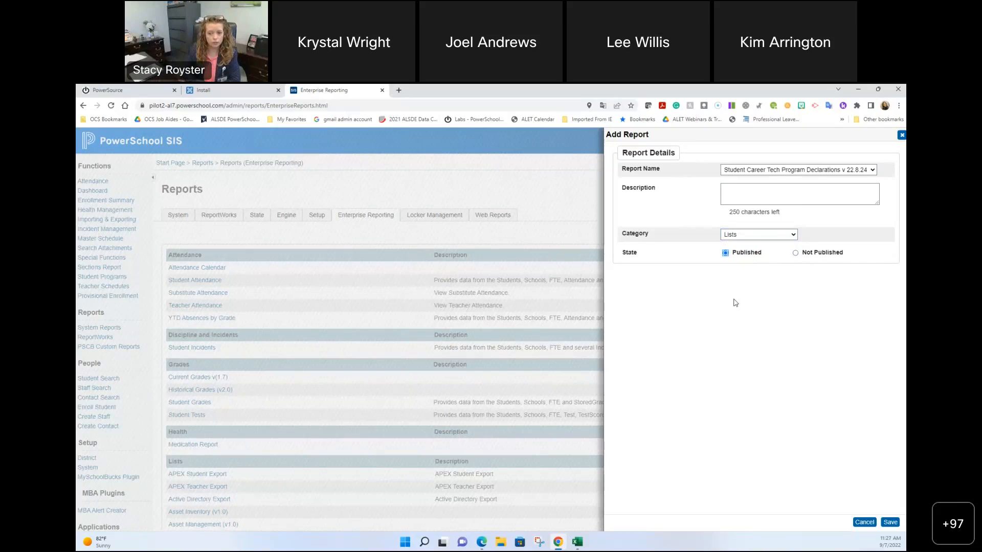
click(890, 522)
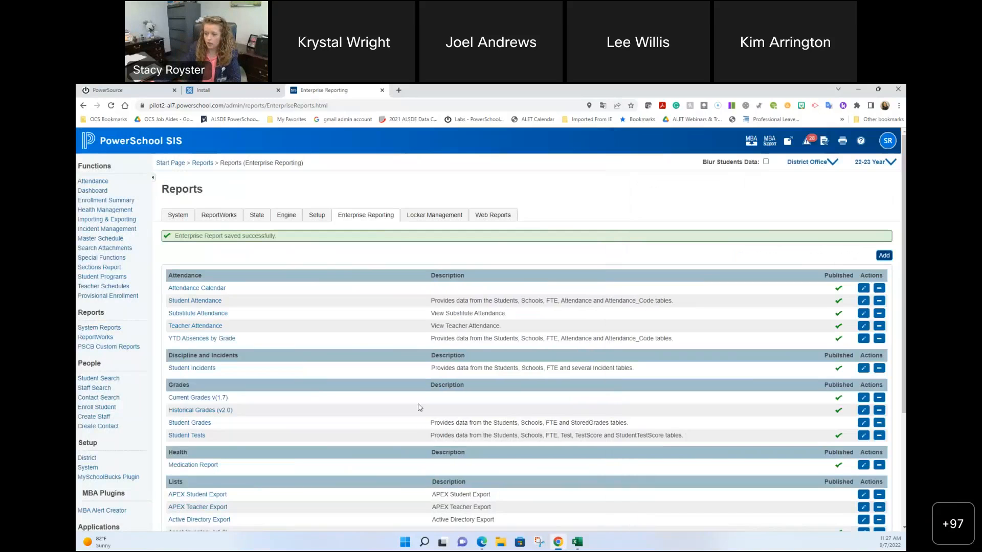
Step: Open the Student Career Tech Program Declarations v 22.8.24 report from the Lists section
scroll(418, 414, down, 3)
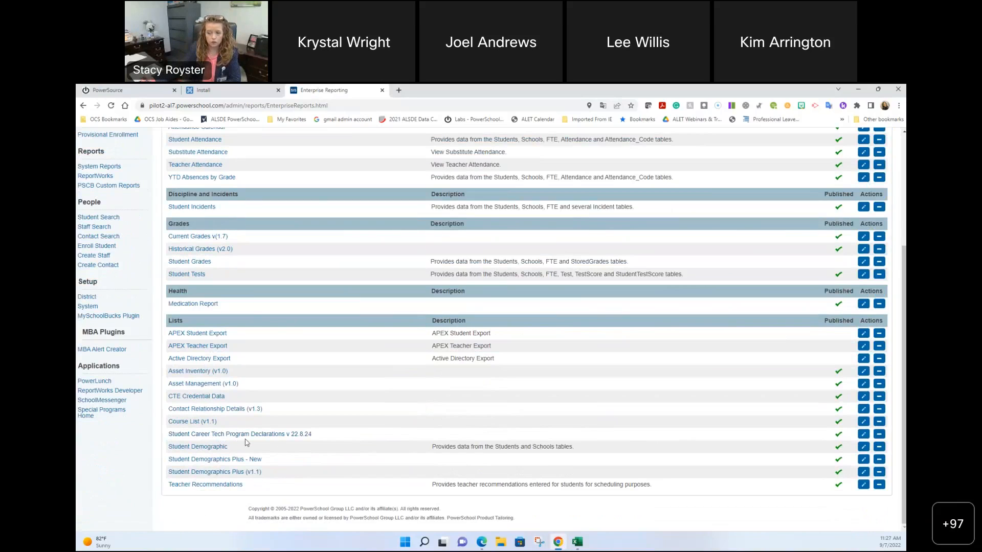
click(253, 438)
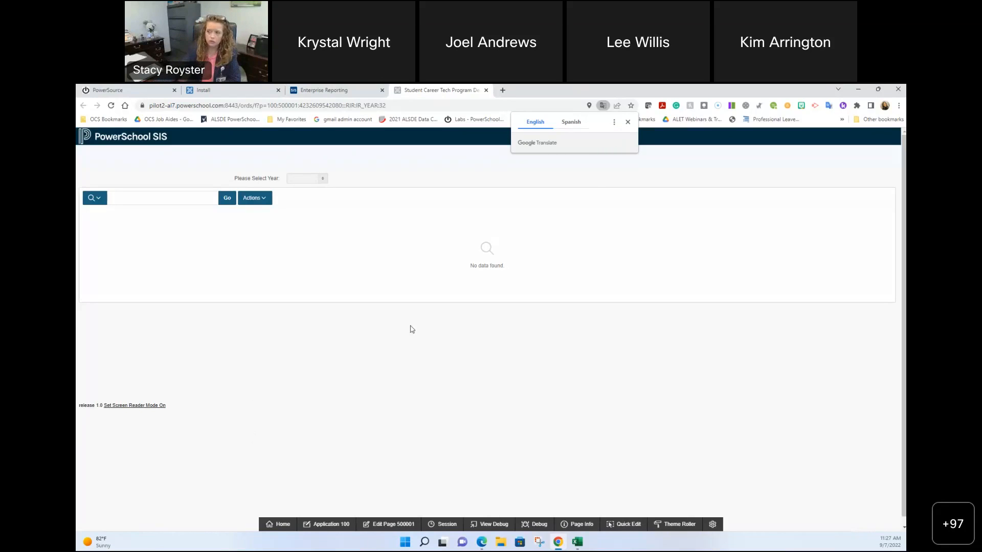
Step: Dismiss the translation prompt and run the Career Tech report for school year 2021-2022
click(629, 123)
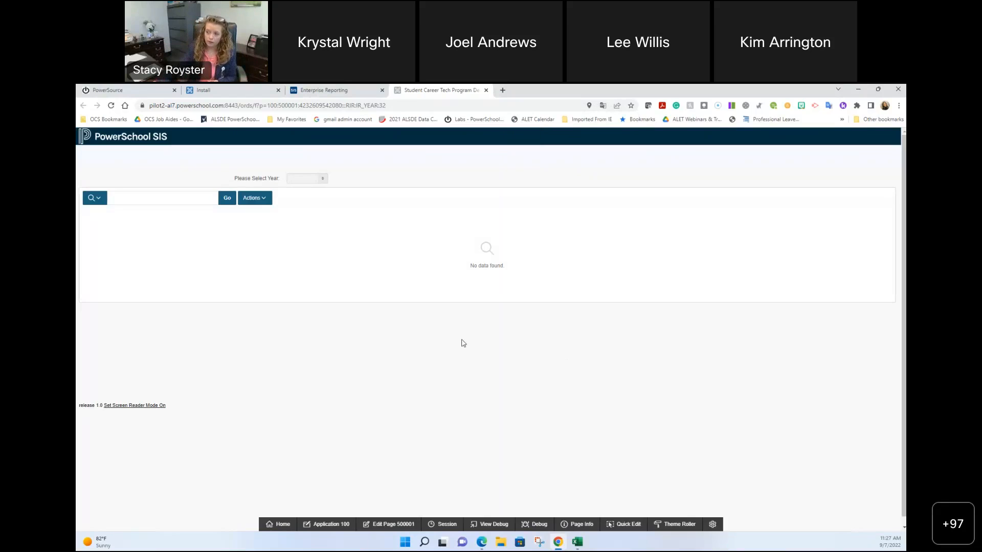
click(324, 181)
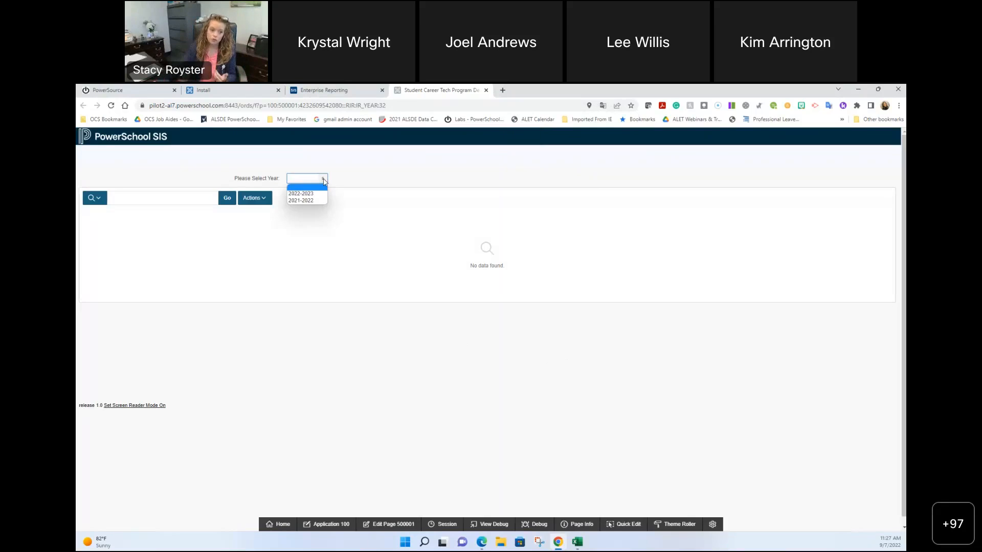
click(307, 201)
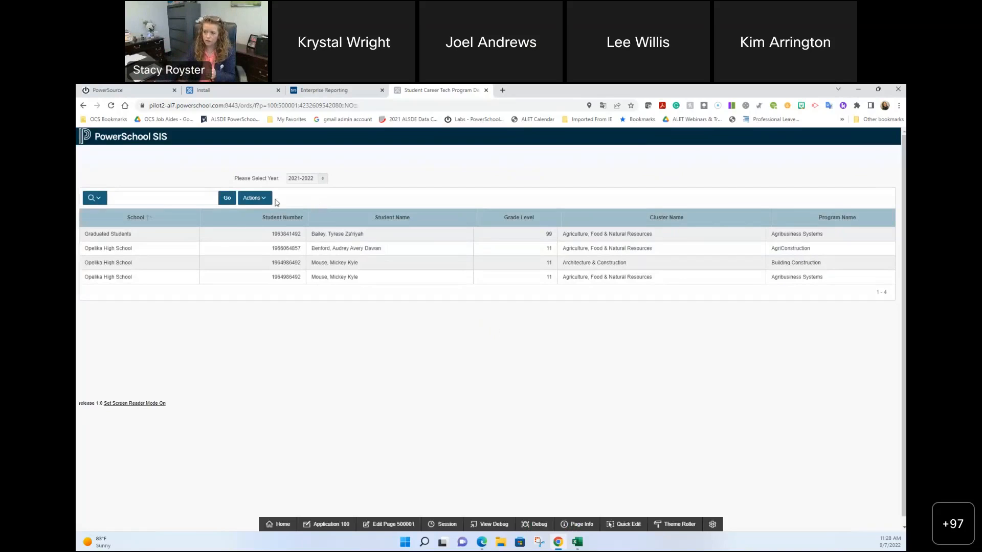
click(254, 198)
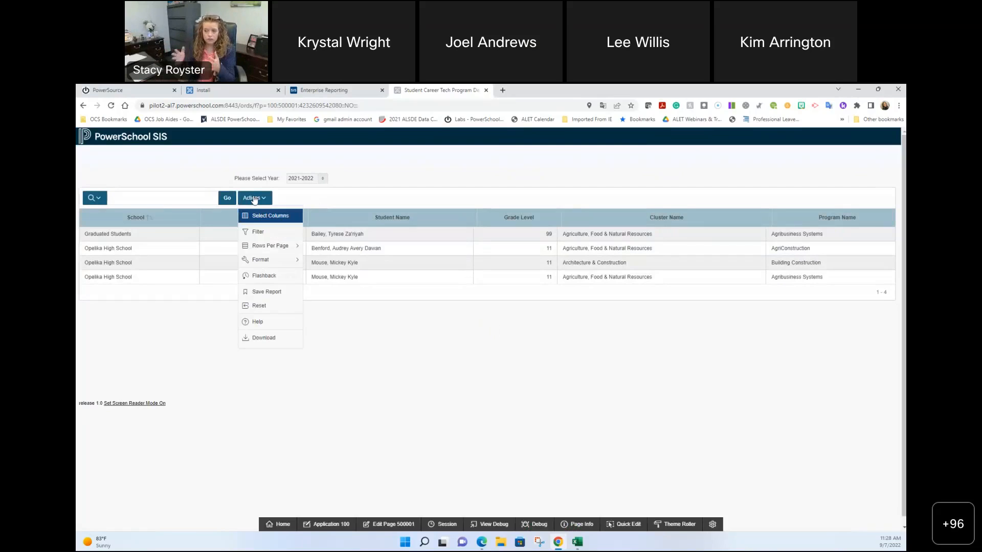
Step: Close the Career Tech report tab and open the Medication Report, dismissing the translation prompt
click(485, 90)
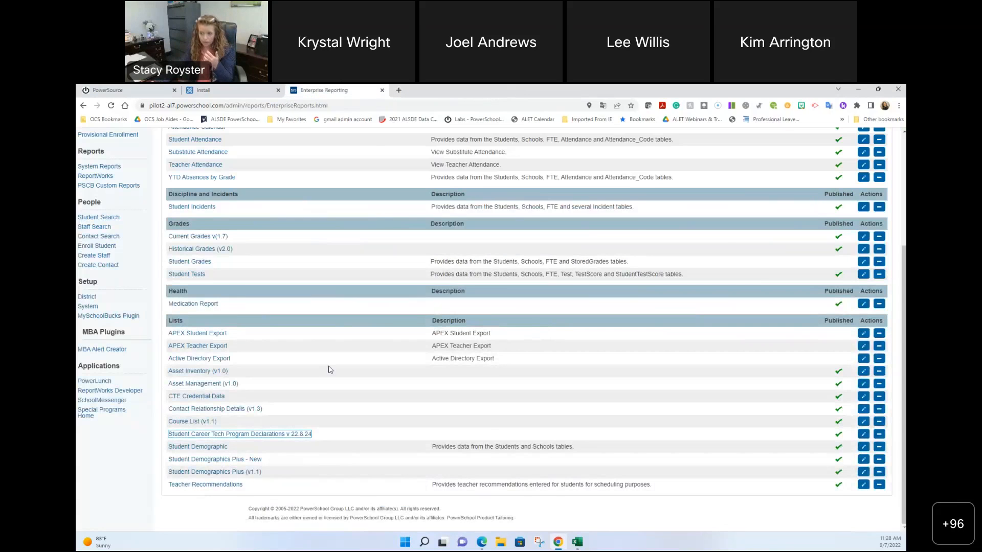
scroll(329, 368, up, 2)
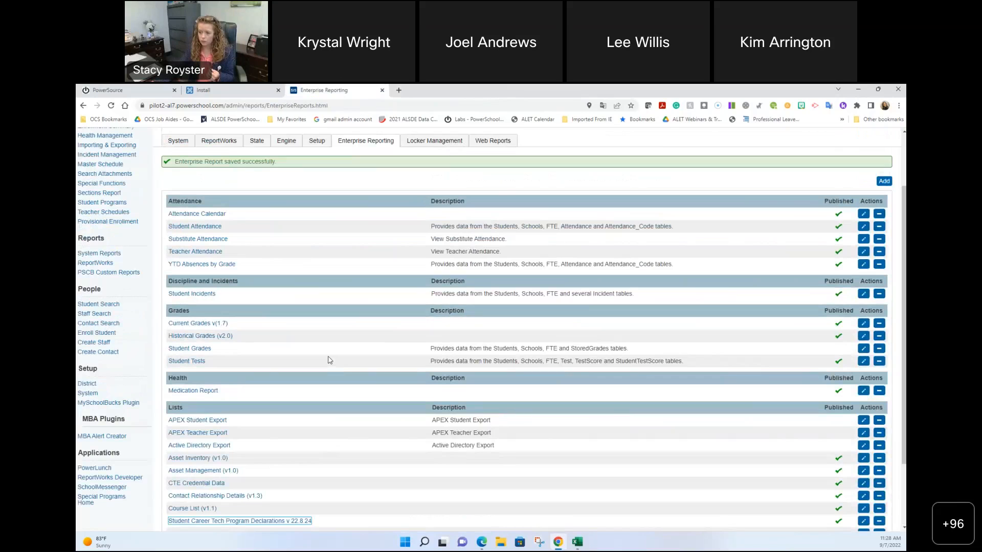
click(208, 391)
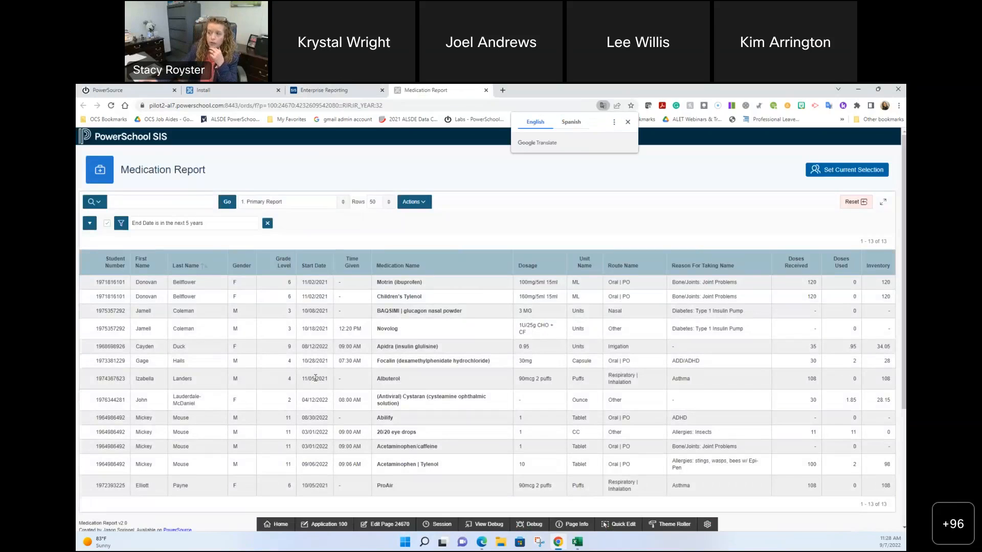
click(628, 122)
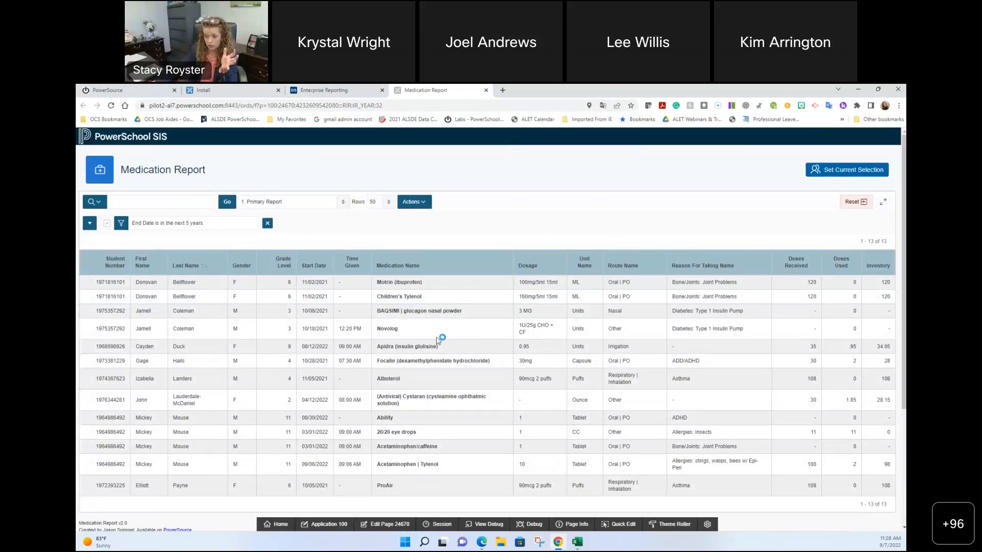
scroll(170, 503, down, 2)
scroll(225, 489, up, 2)
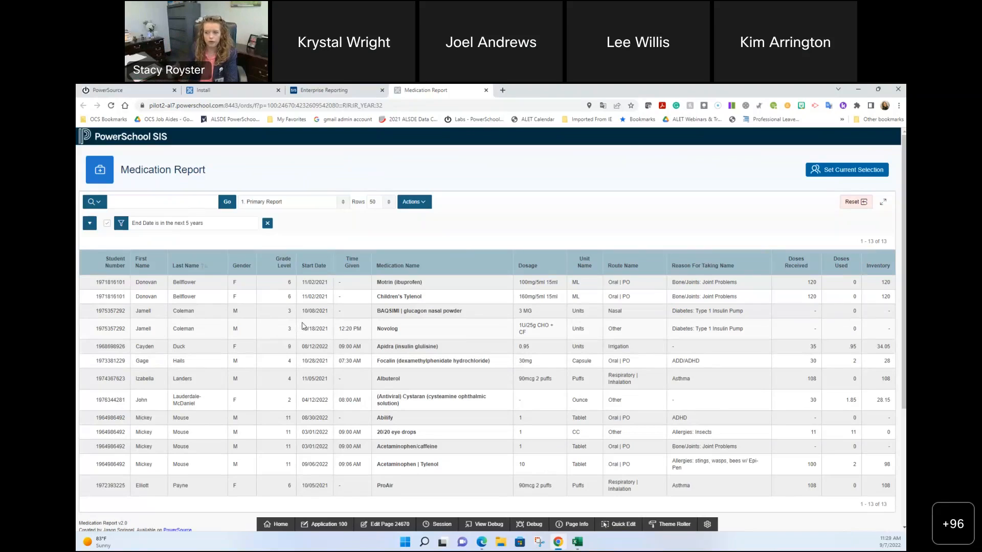
click(424, 204)
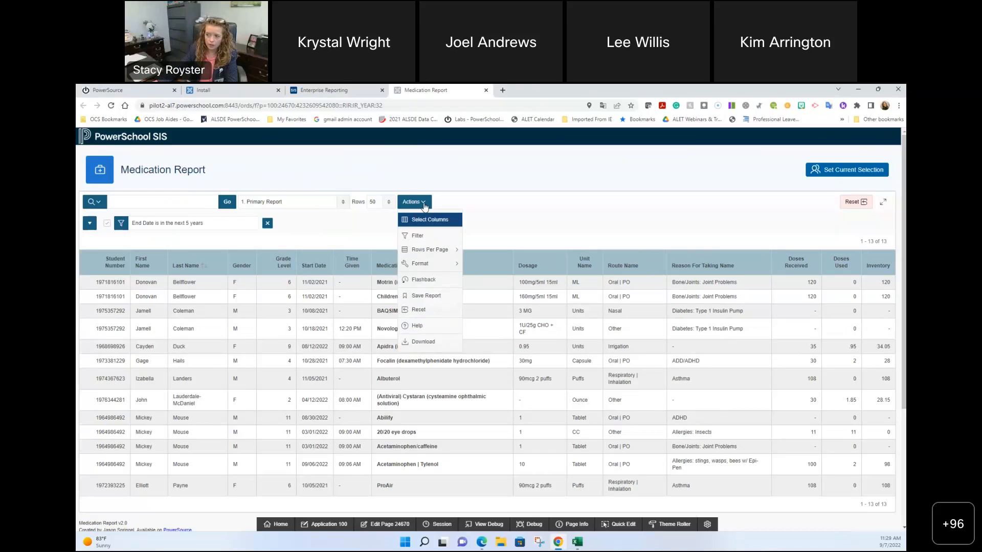
Step: Add the Notes and School Name columns to the Medication Report's displayed columns
click(429, 220)
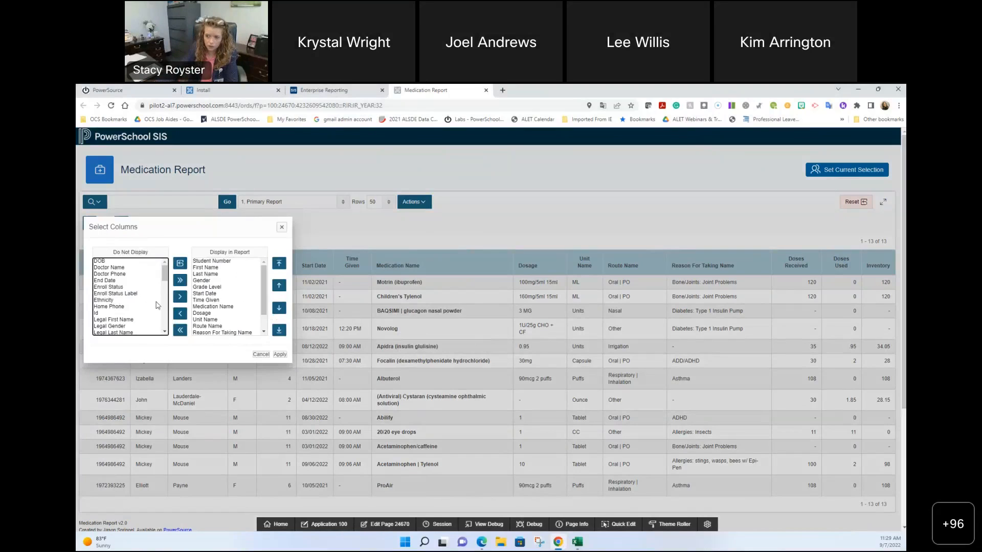
scroll(149, 307, down, 3)
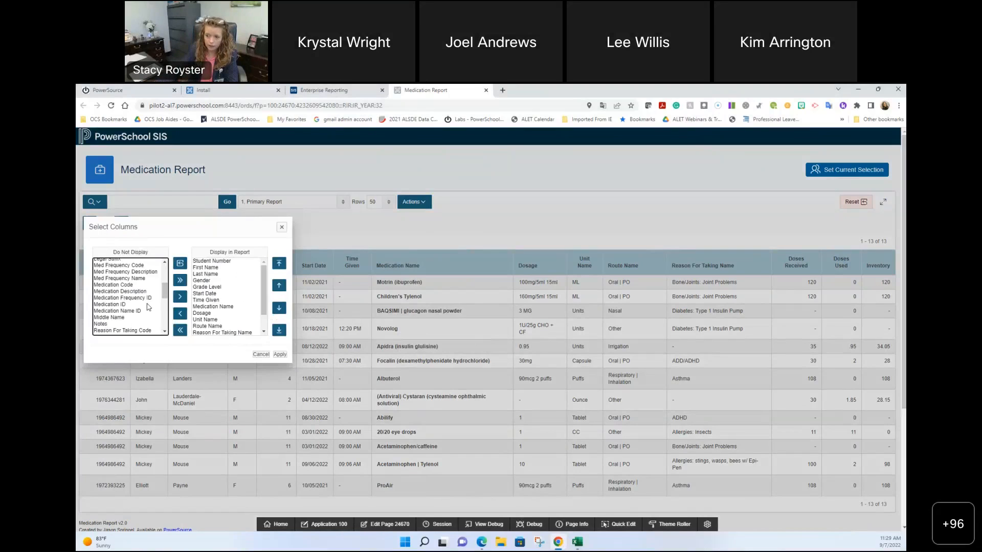
click(102, 324)
click(181, 298)
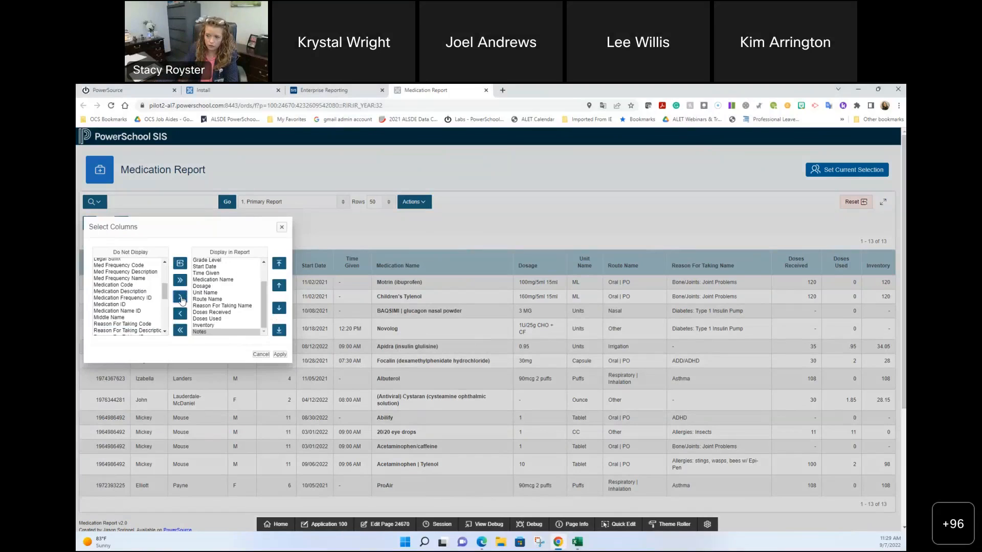
scroll(143, 311, down, 3)
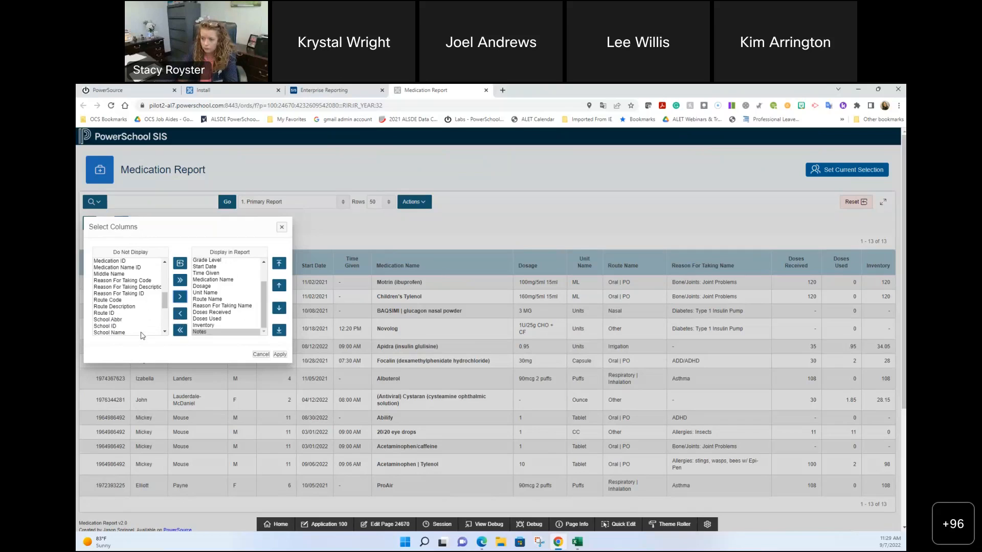
click(143, 332)
click(180, 297)
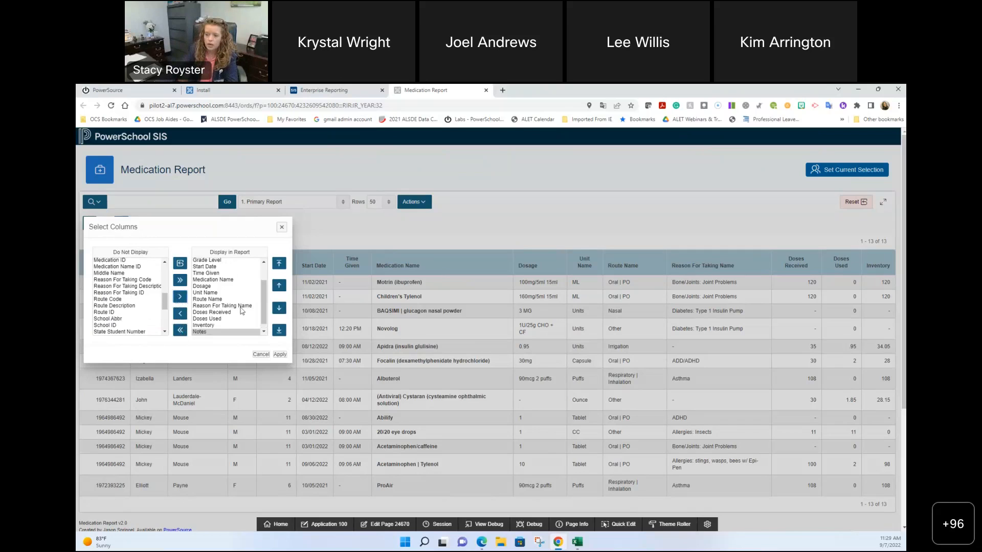
scroll(242, 310, down, 1)
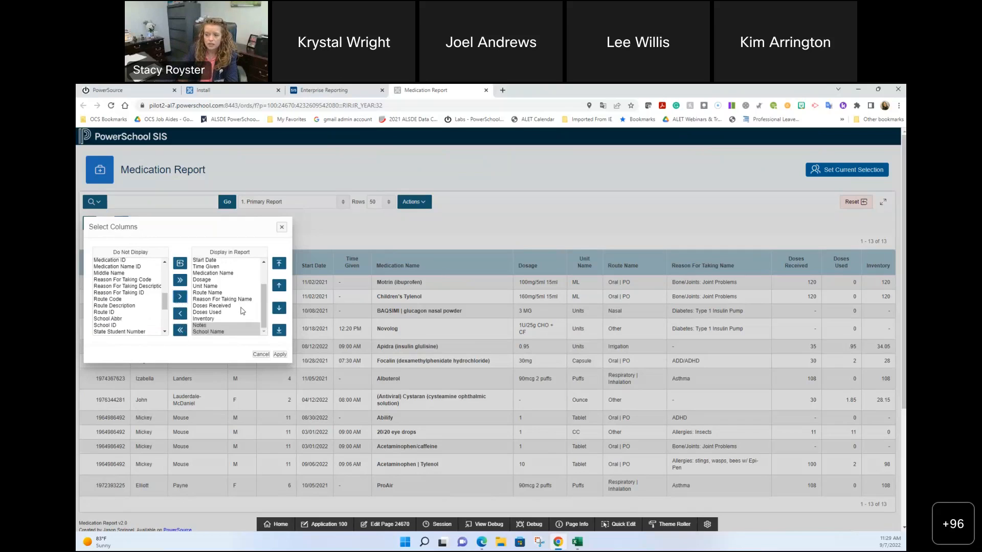
Step: Position the School Name column right after Last Name and apply the column layout
click(226, 333)
click(278, 286)
click(279, 287)
click(278, 286)
click(279, 287)
click(278, 287)
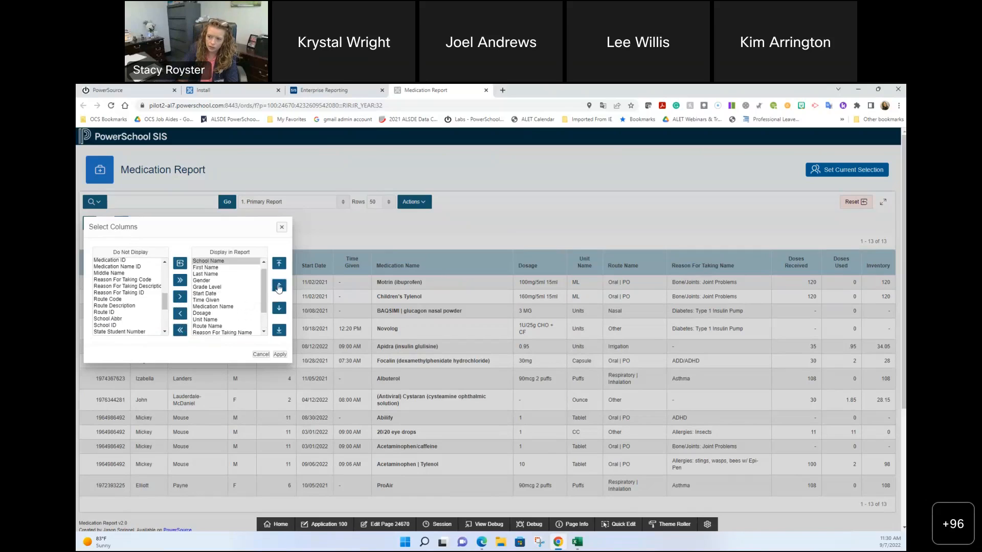
click(279, 308)
click(279, 308)
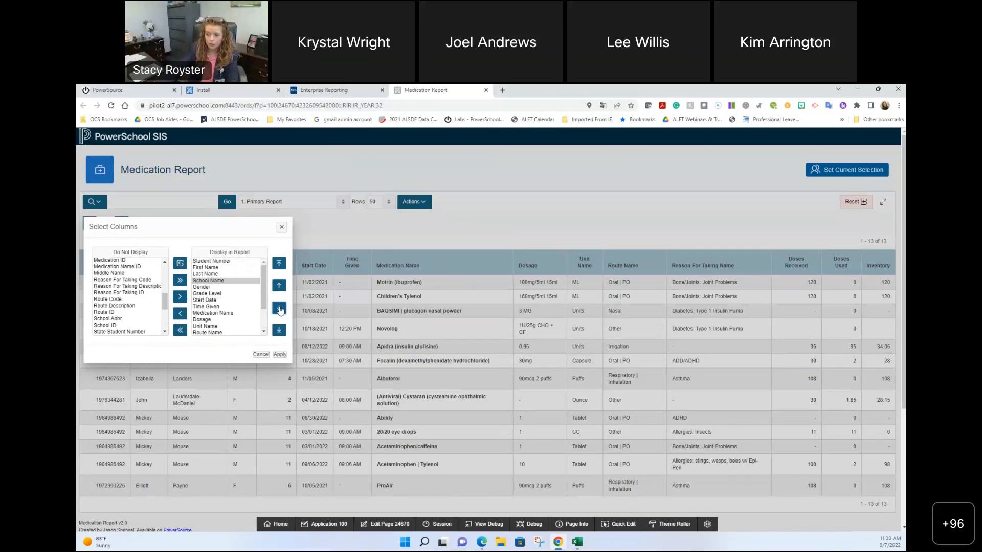
click(280, 355)
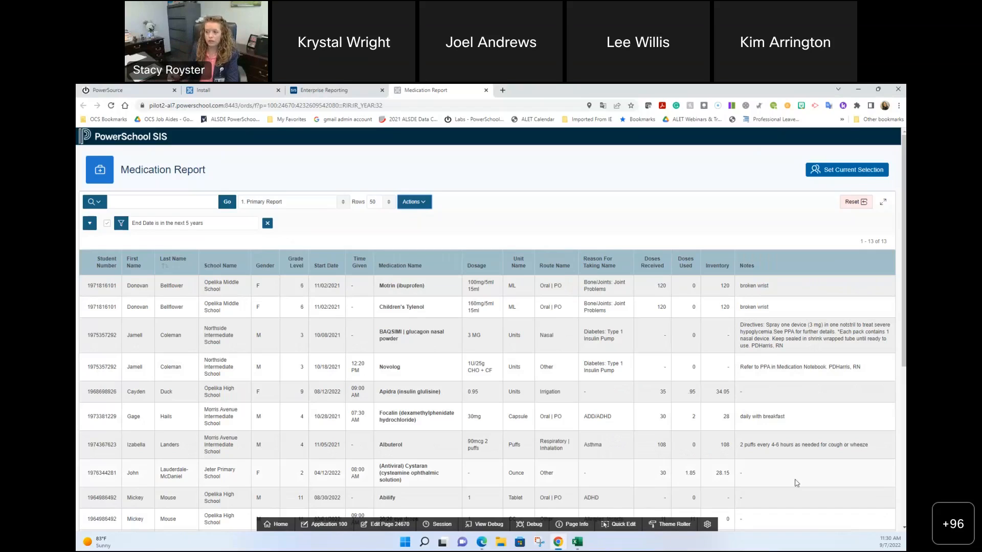
Step: Filter the Medication Report to School Name 'Opelika High School' and bring up the download format options
click(407, 202)
click(415, 240)
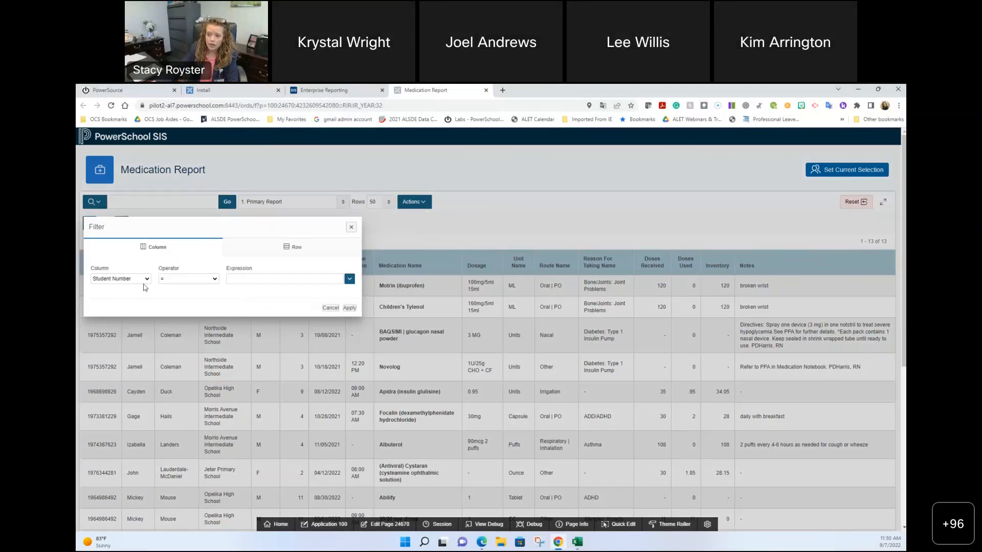
click(145, 282)
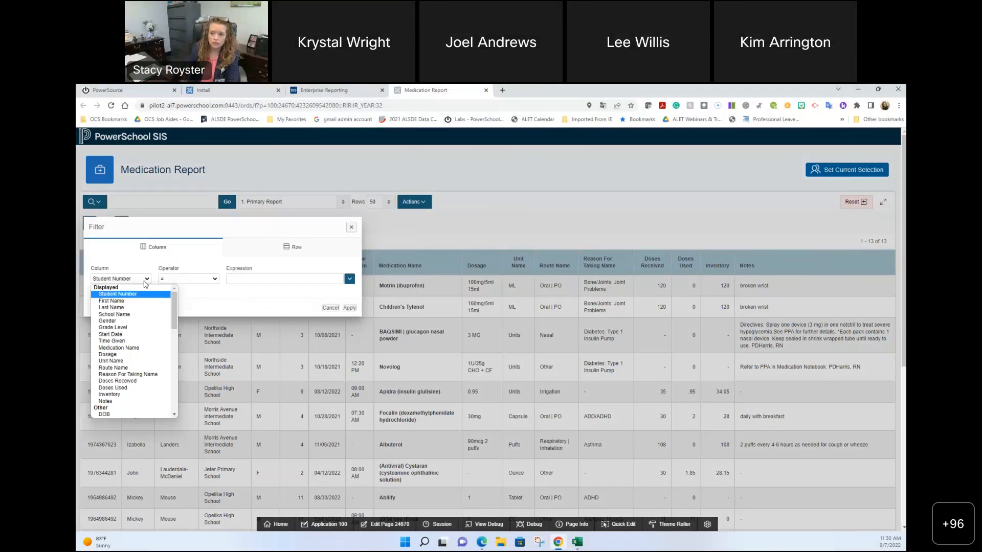
click(143, 314)
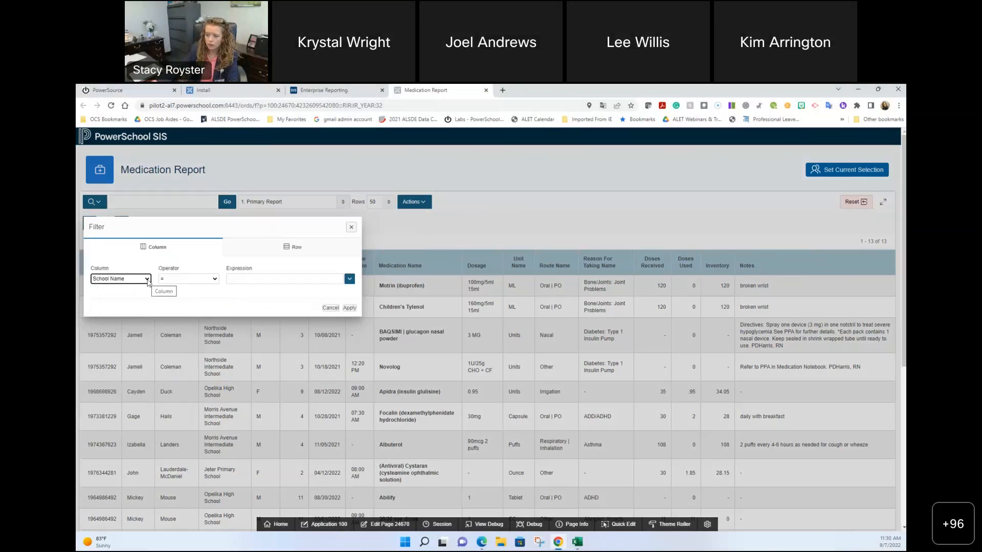
click(298, 278)
text(Opelika High School)
click(350, 308)
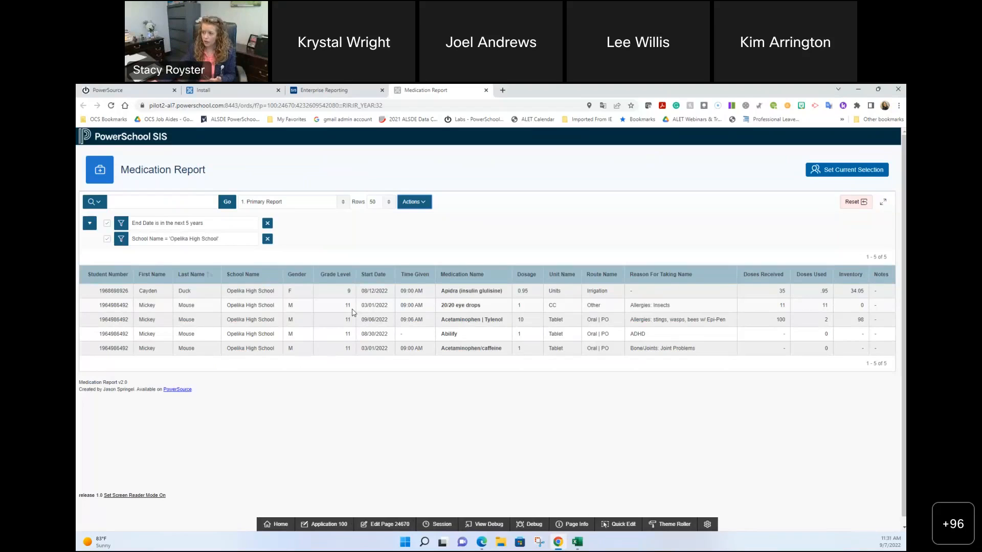
click(421, 203)
click(442, 346)
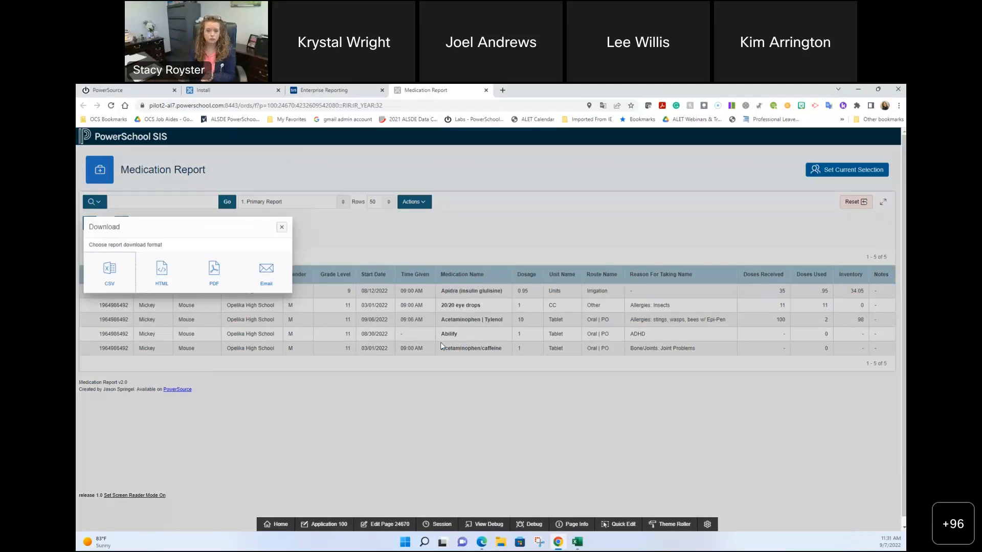
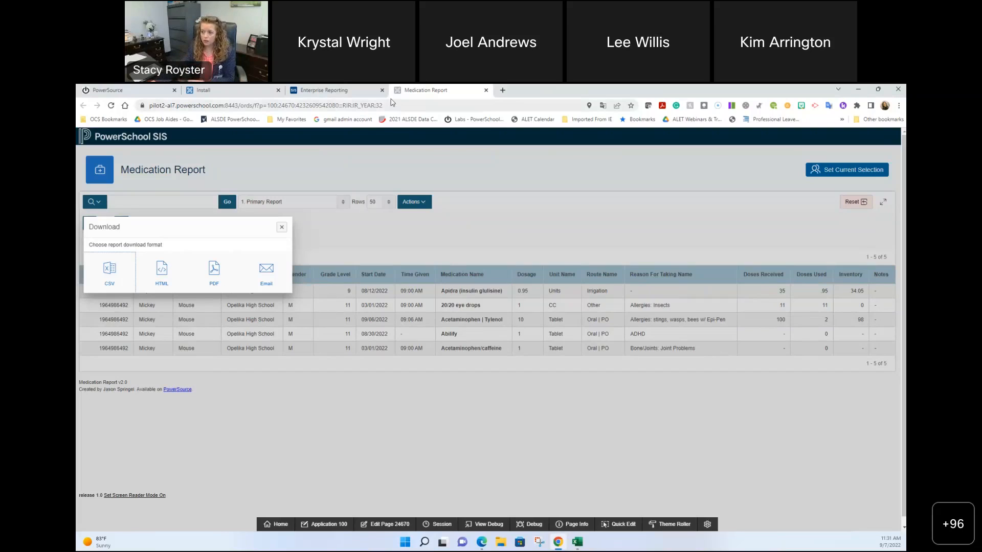
Step: Switch to the browser window holding the f100_page_500001.sql file
mouse_move(477, 545)
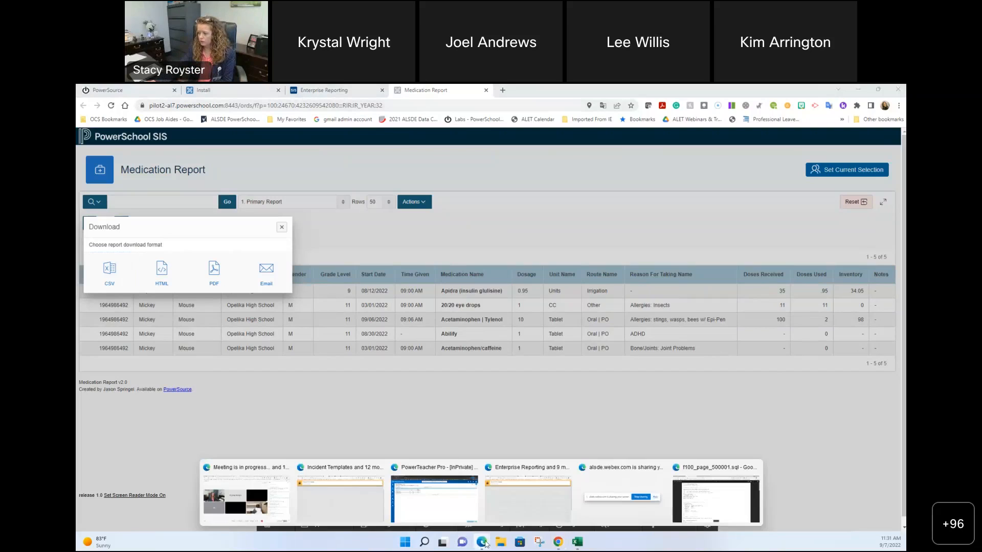
click(719, 498)
Step: Open the Reports LIST/LINKS spreadsheet and scroll through its Student Reports list
click(149, 90)
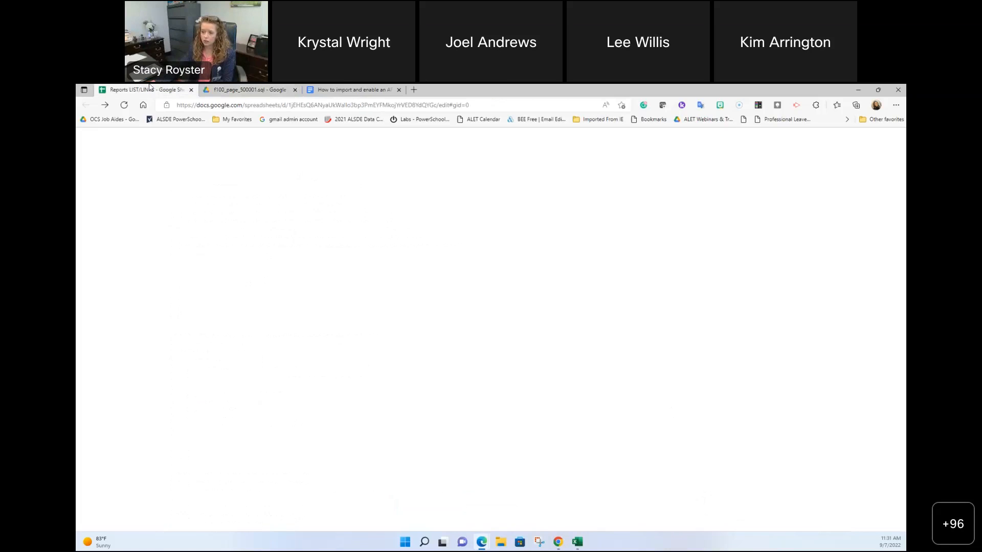
scroll(156, 413, up, 5)
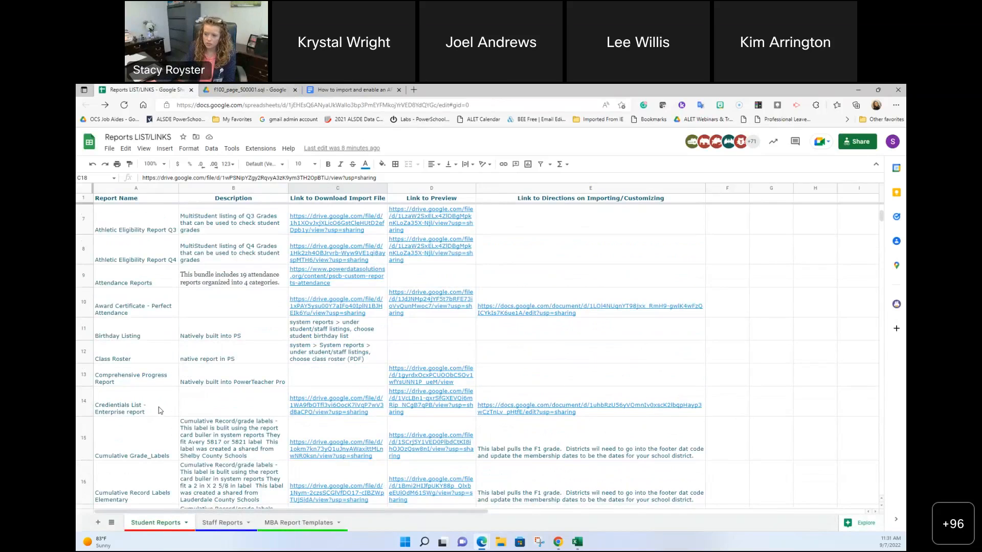
scroll(159, 410, down, 4)
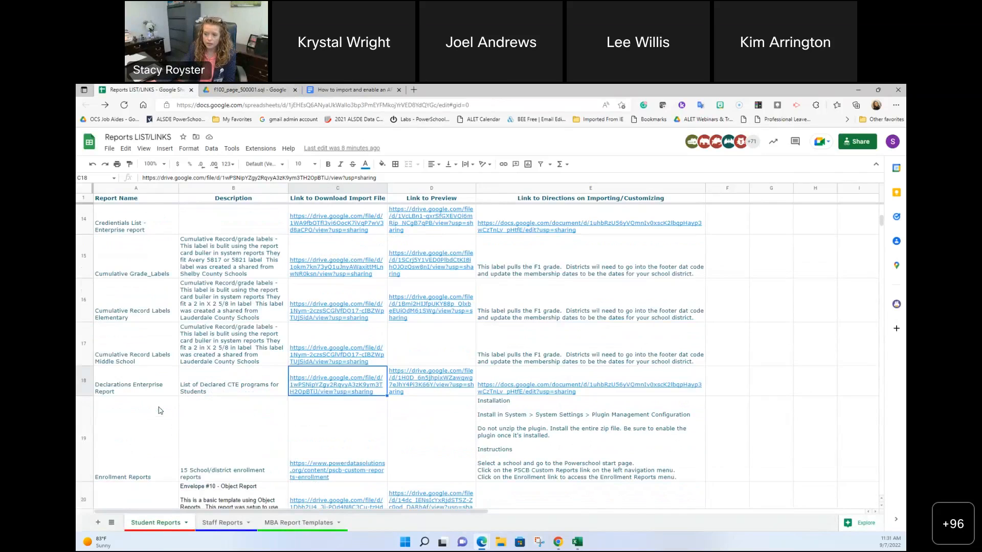
scroll(159, 410, down, 3)
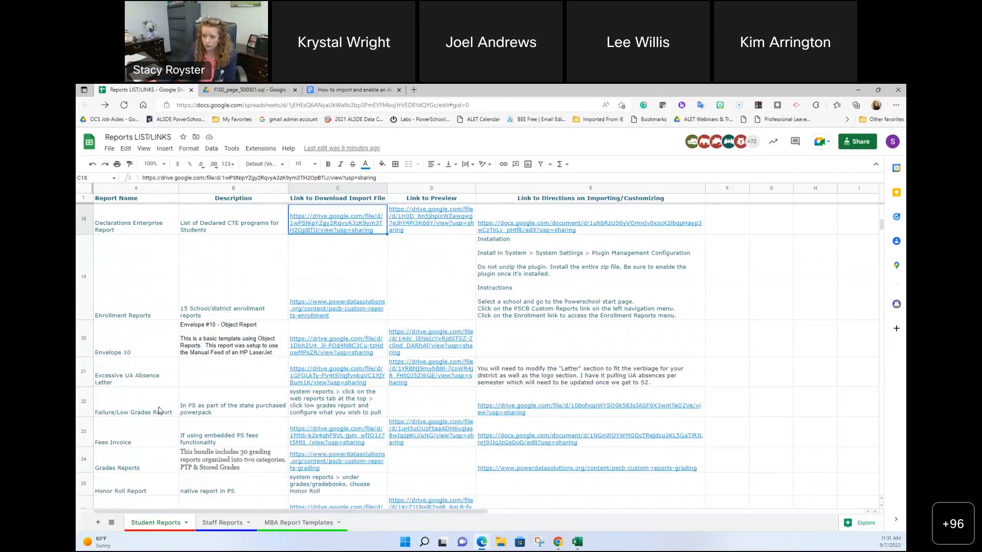
scroll(159, 410, down, 3)
scroll(159, 410, down, 3)
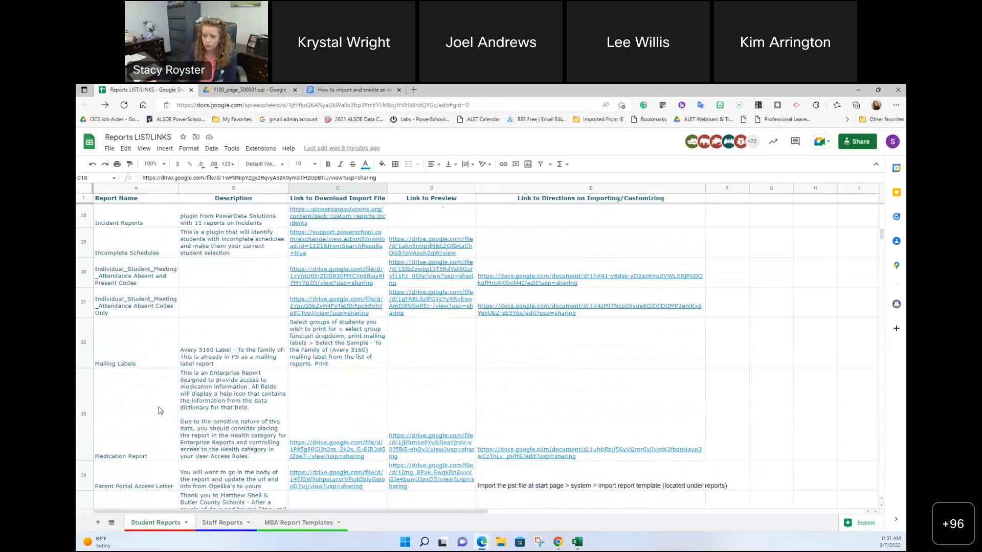
scroll(159, 410, up, 10)
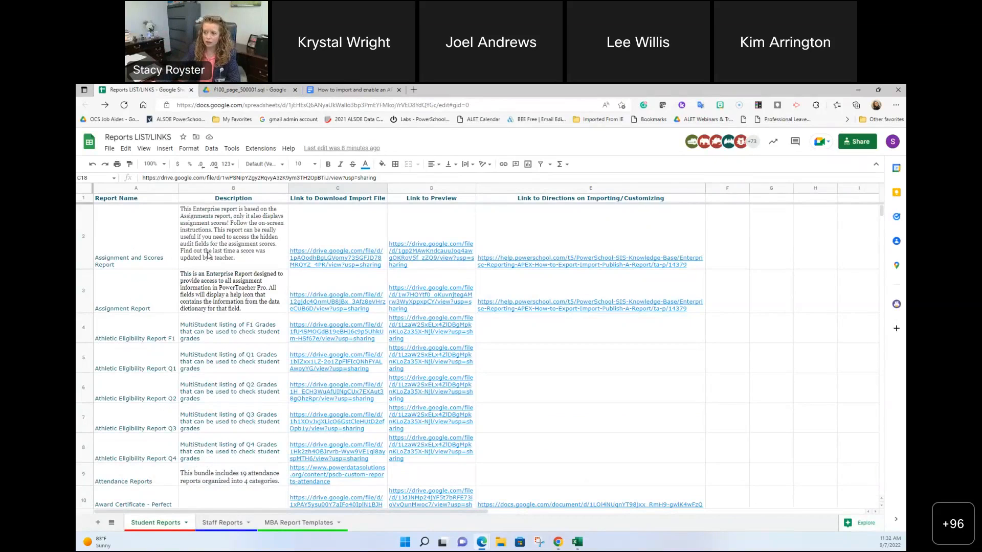
Step: Minimize the spreadsheet and go to the PowerSource Community's Exchange file library
click(859, 90)
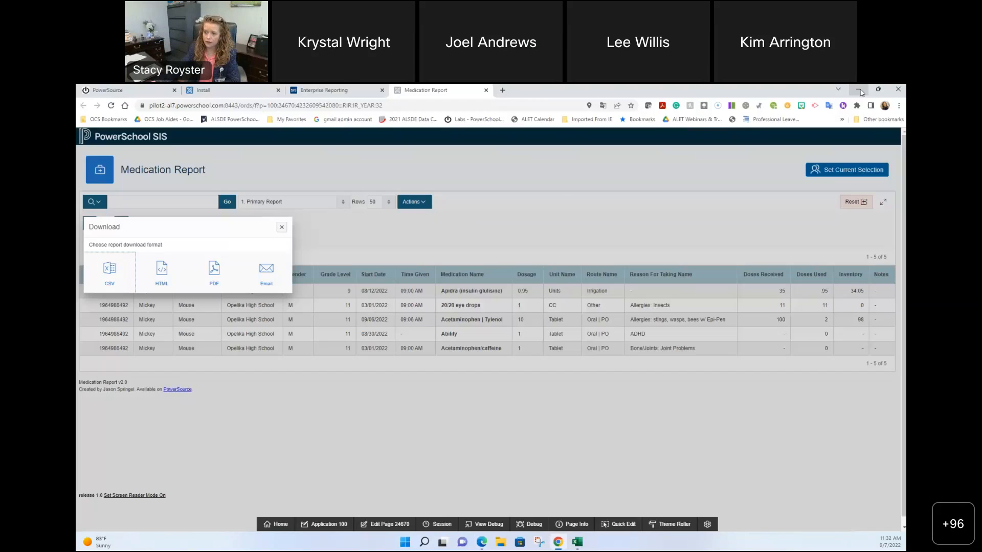
click(144, 88)
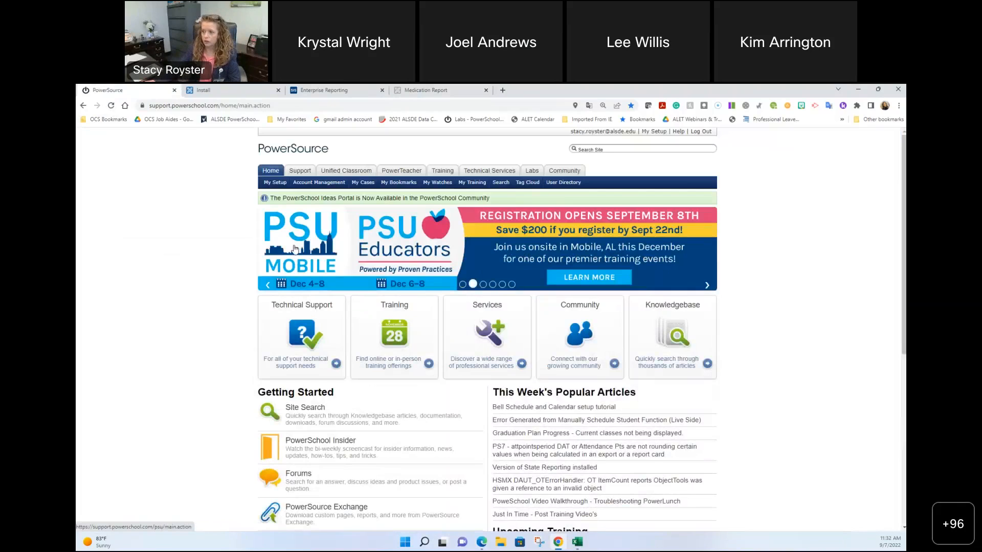
click(565, 172)
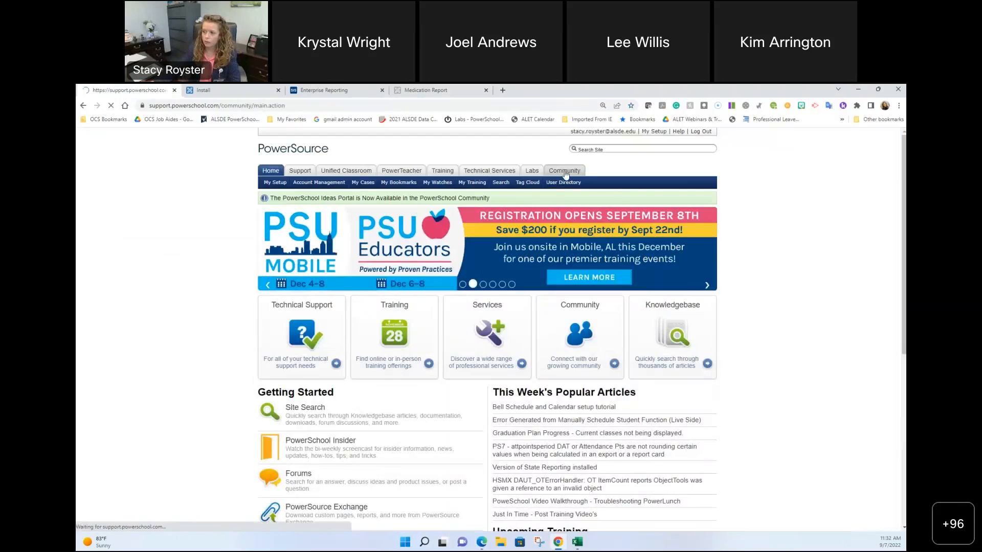
click(299, 245)
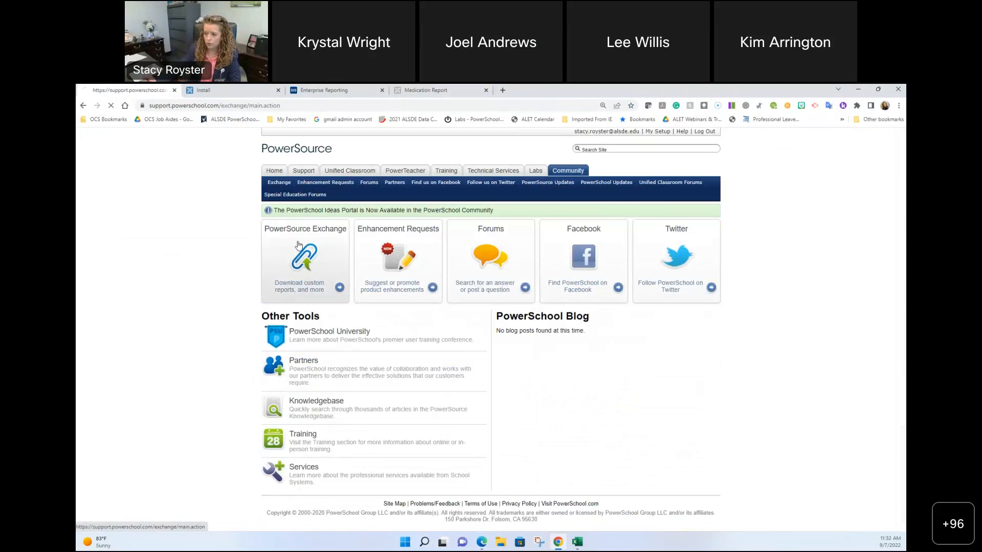
Step: Search the Exchange for 'enterprise report' and review the 26 results
text(enterprise )
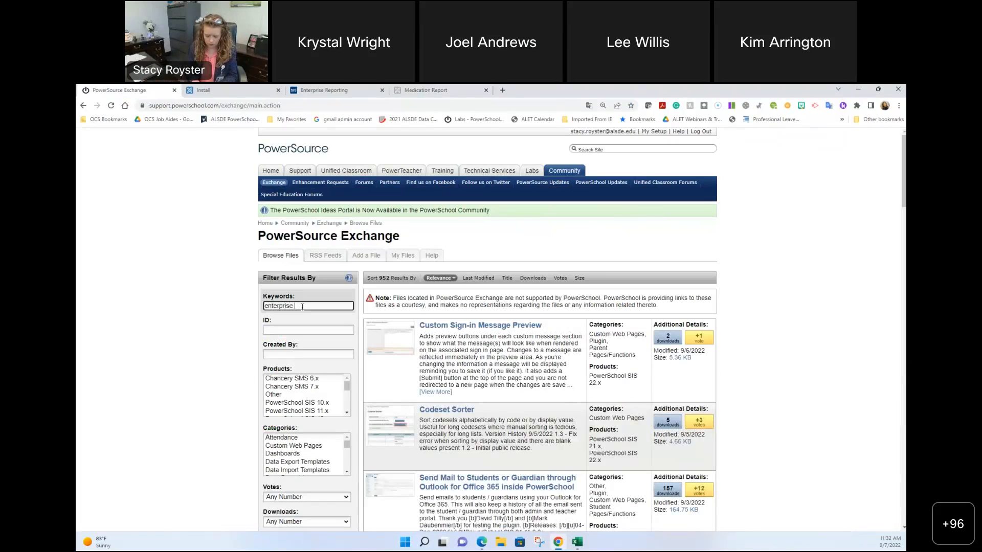
text(report)
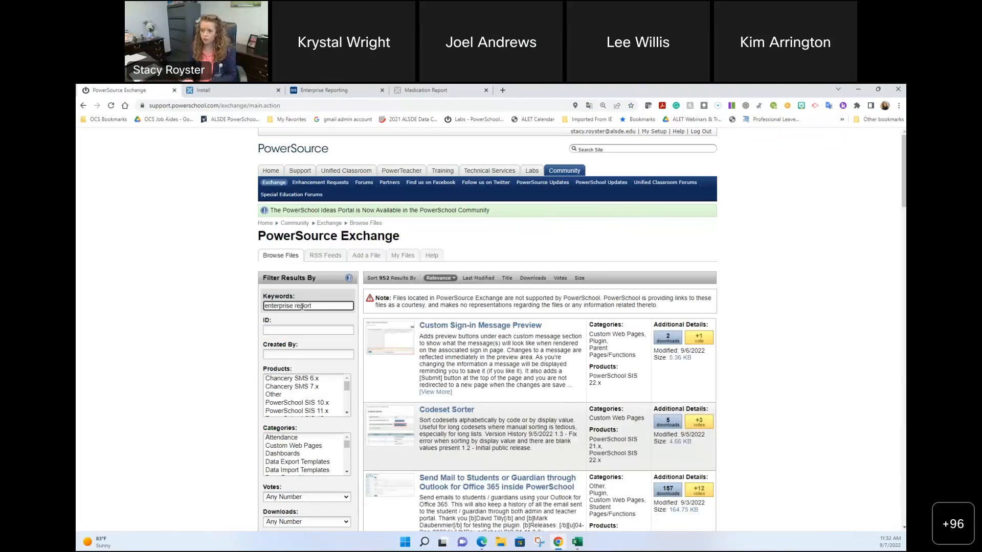
key(Return)
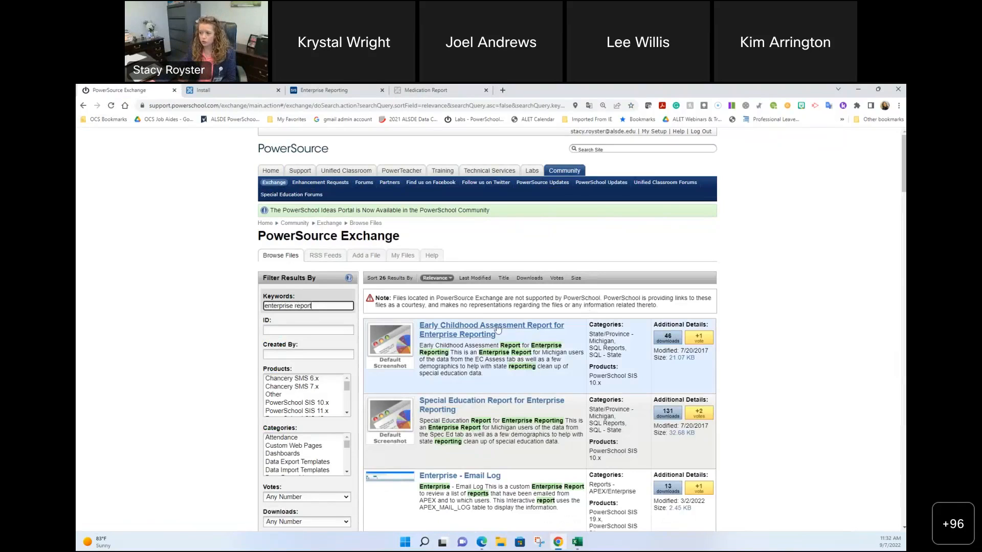
scroll(452, 323, down, 3)
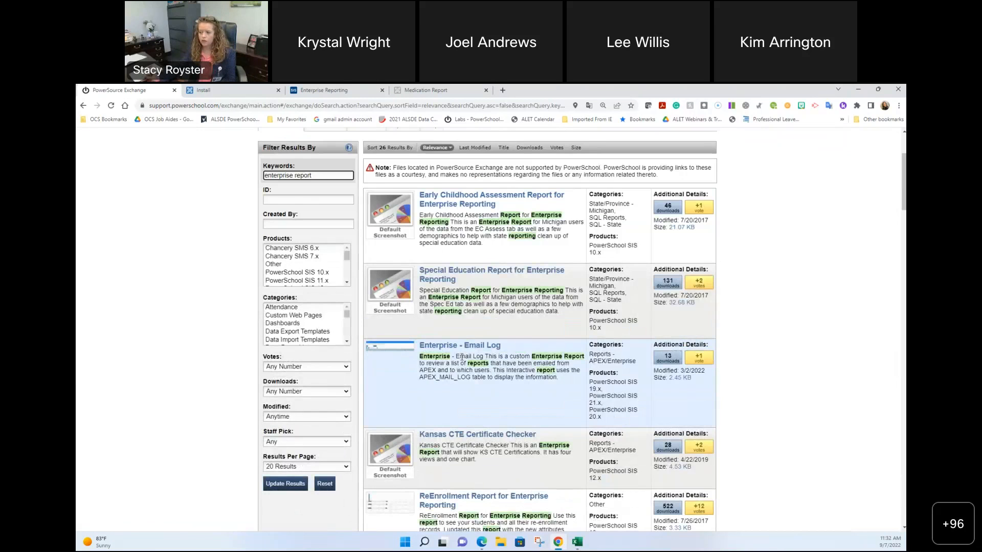
scroll(461, 357, down, 4)
scroll(498, 373, up, 4)
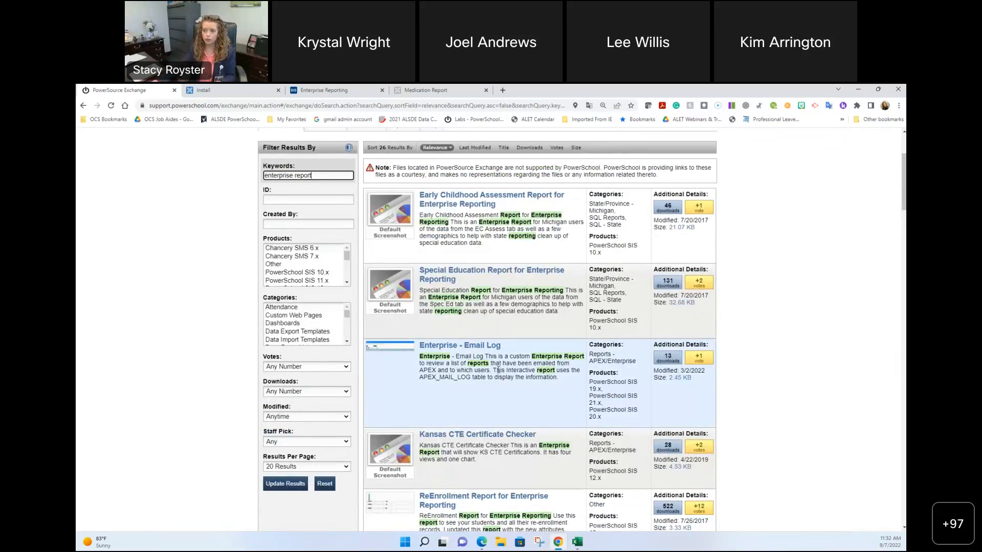
Step: Filter the results by the creator's name and open Enterprise Report - Health Concerns
click(290, 224)
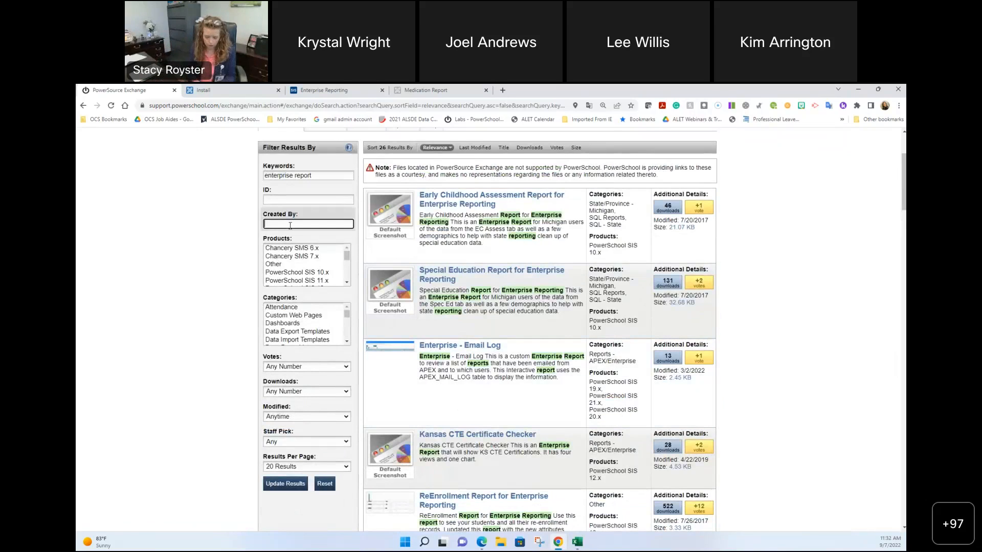
text(jason)
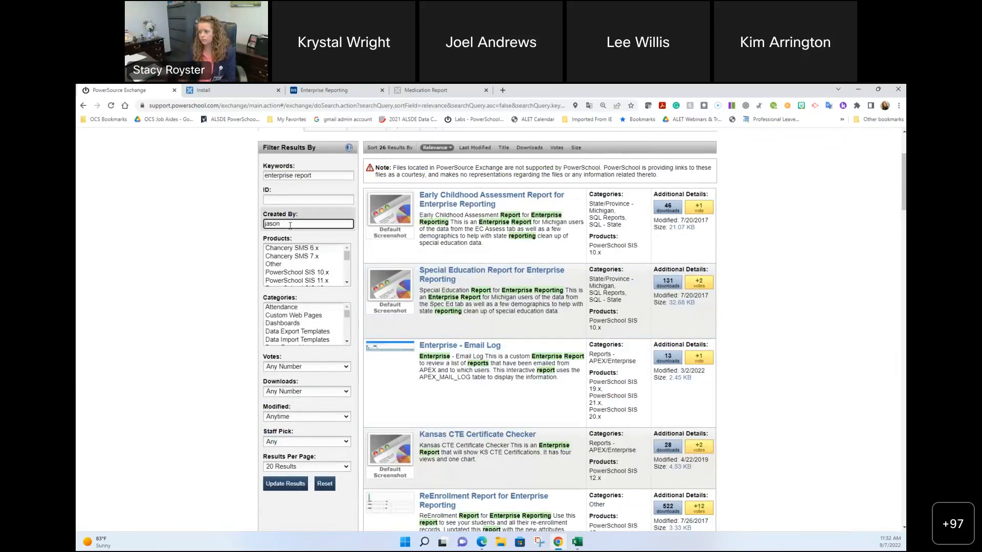
key(Return)
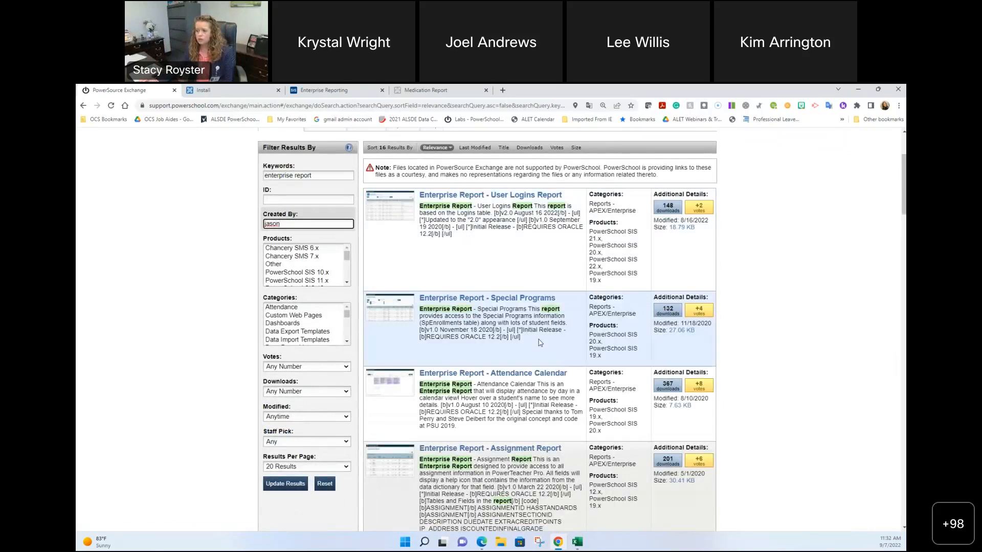
scroll(534, 339, down, 1)
scroll(533, 337, down, 5)
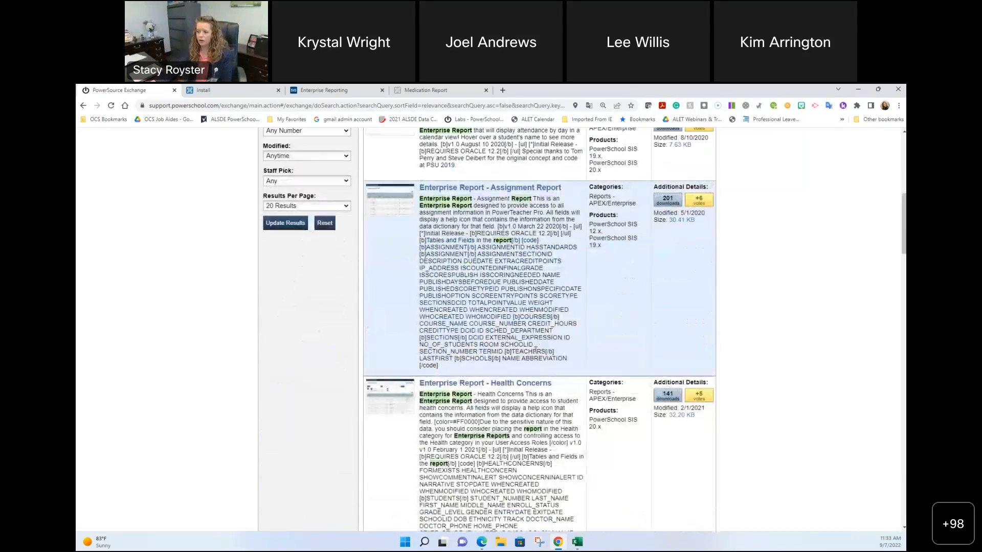
scroll(537, 355, down, 1)
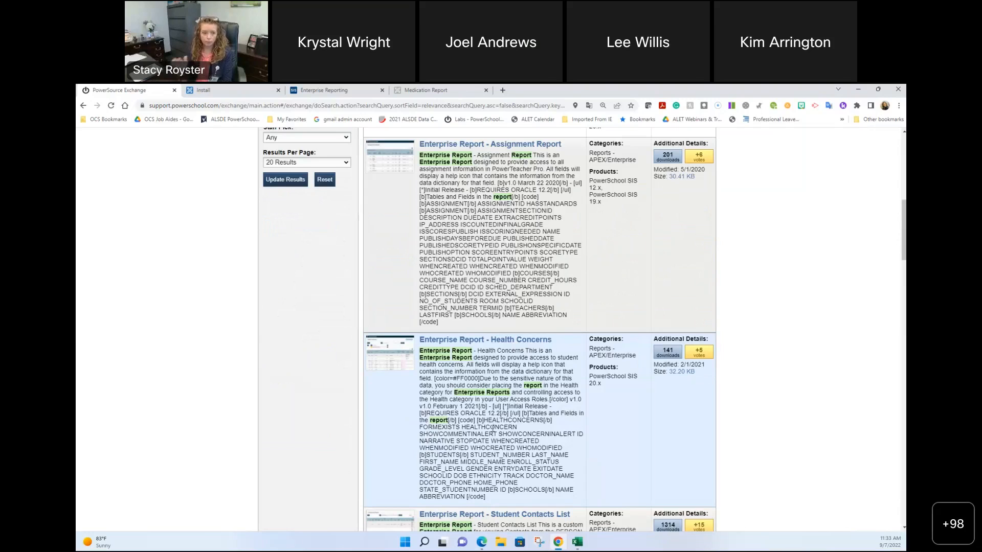
click(464, 340)
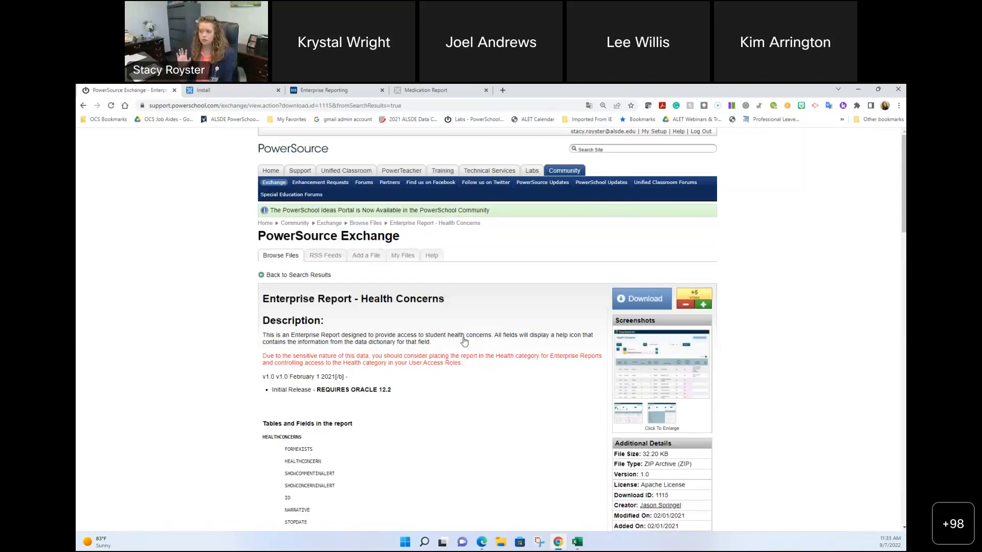
Step: Watch the Health Concerns file for updates, then return to the Enterprise Reporting list
scroll(464, 341, down, 1)
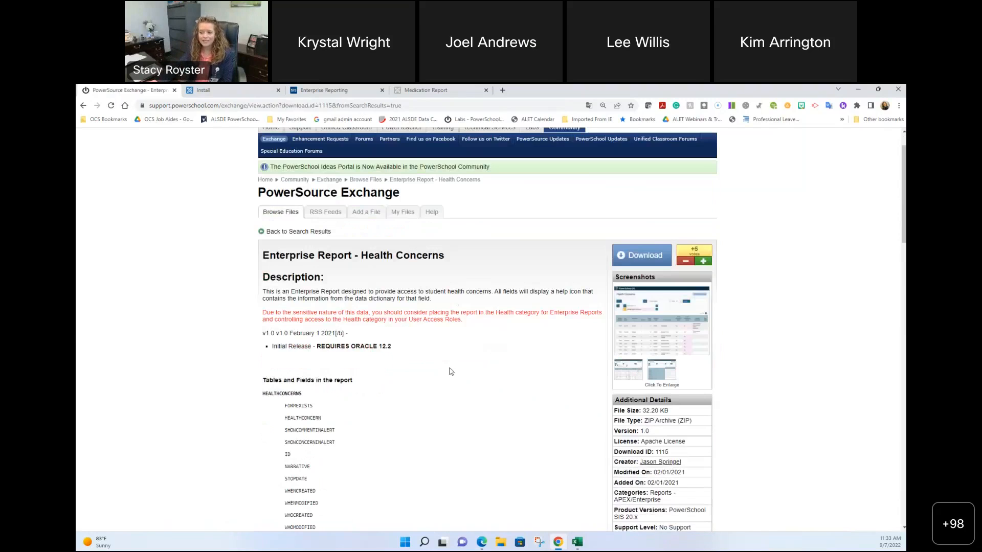
scroll(307, 394, down, 3)
scroll(337, 421, down, 5)
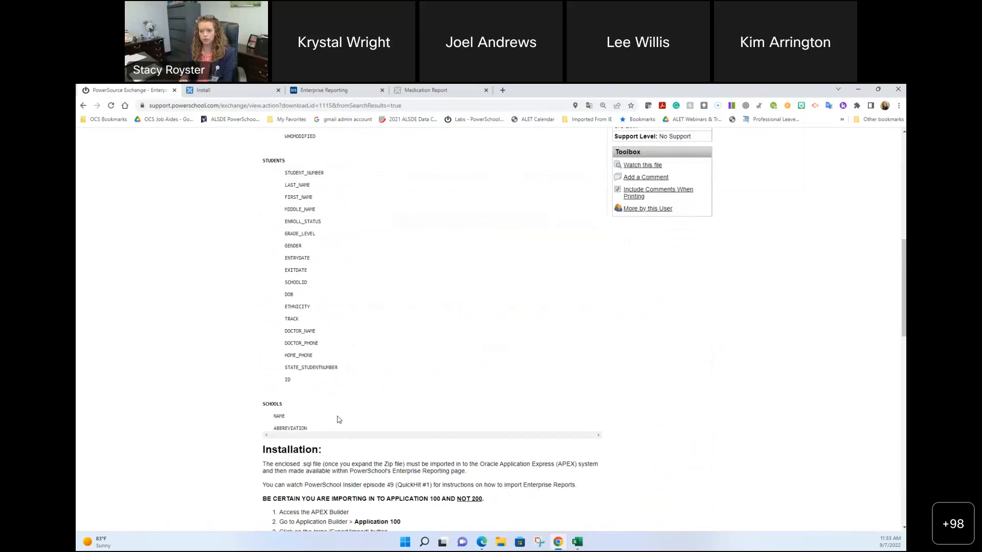
scroll(460, 377, up, 7)
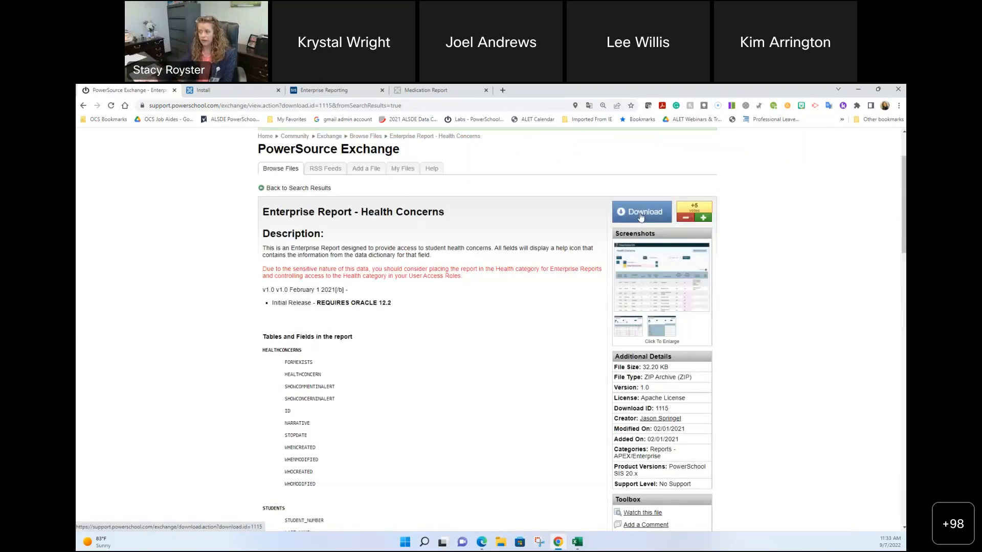
scroll(664, 263, down, 3)
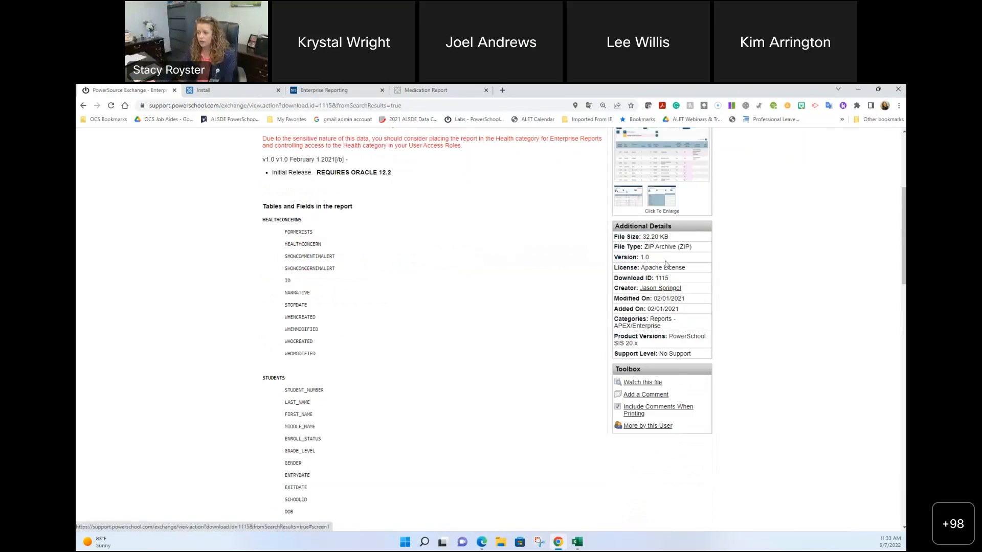
click(636, 383)
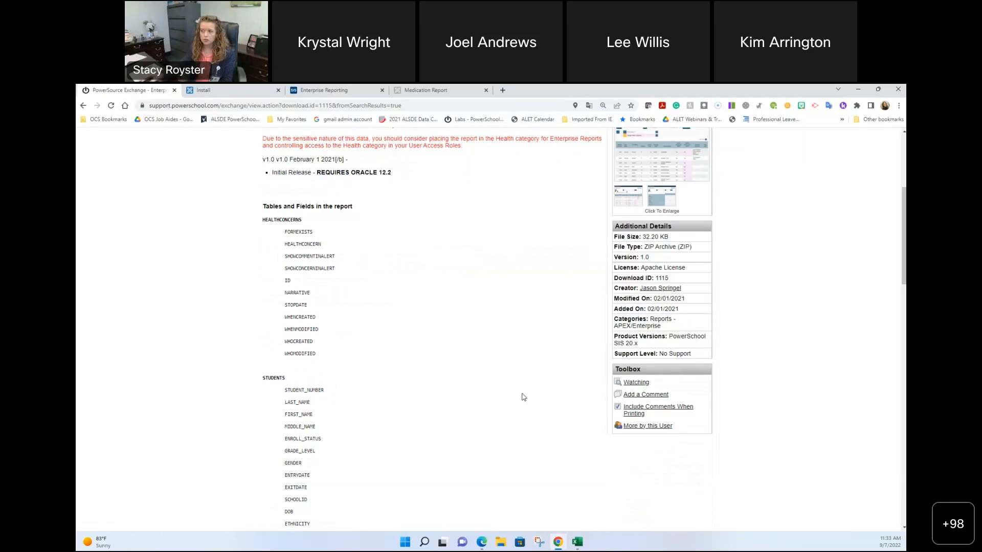
scroll(523, 397, up, 3)
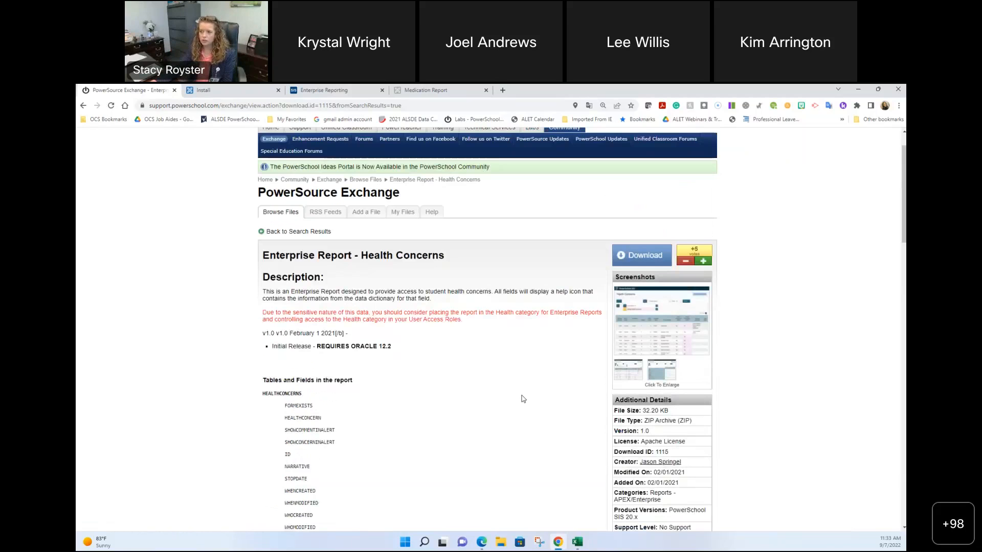
click(310, 87)
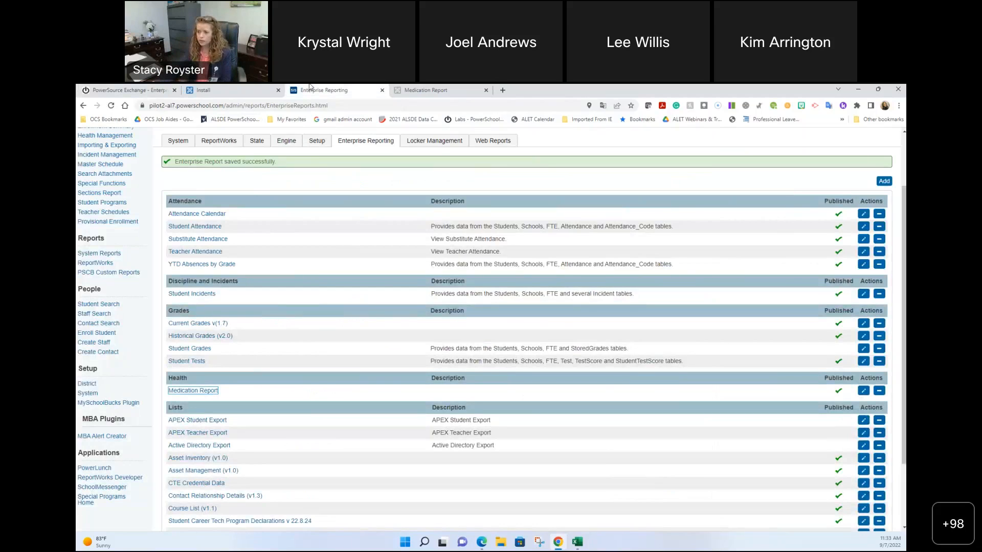
Step: Run the Attendance Calendar report and inspect September 2022 student absences
click(193, 214)
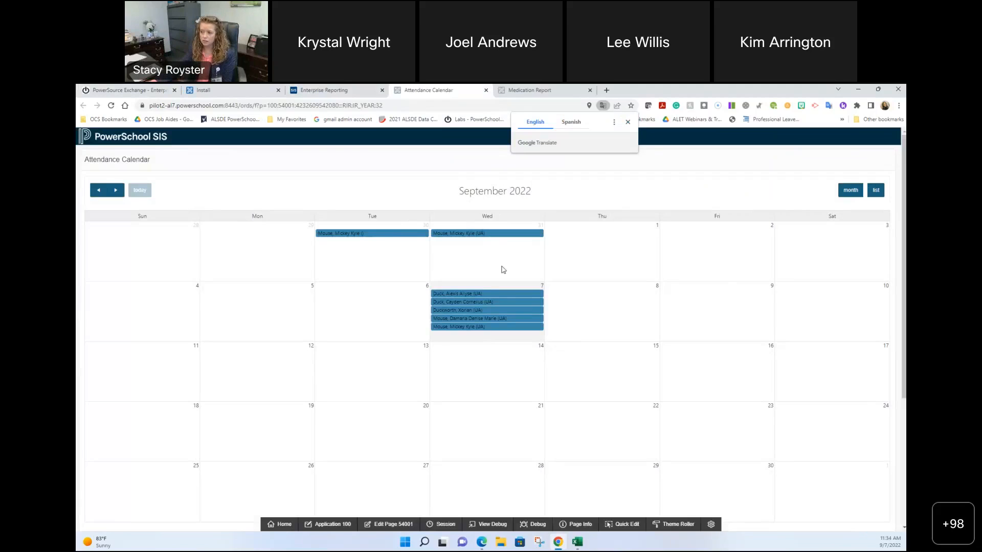
mouse_move(491, 294)
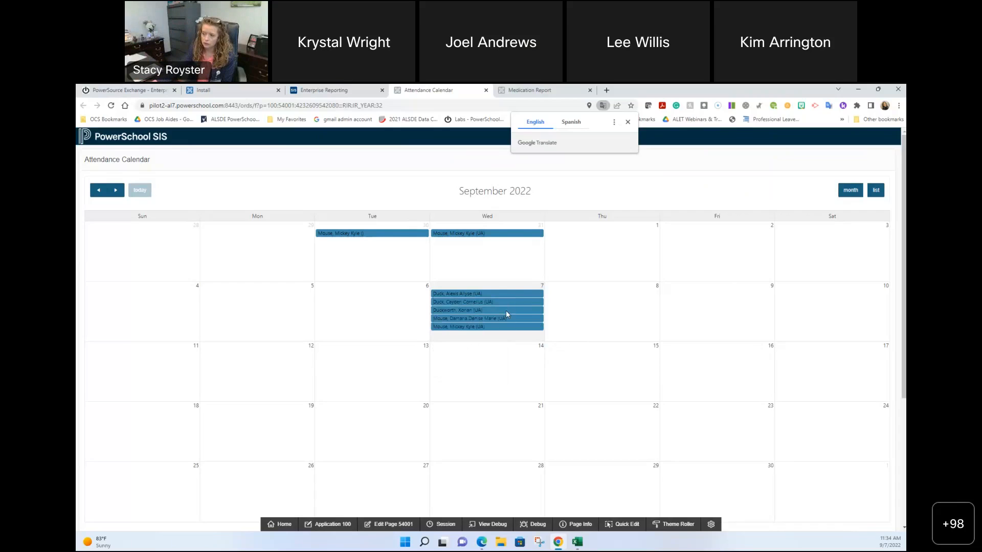
mouse_move(493, 325)
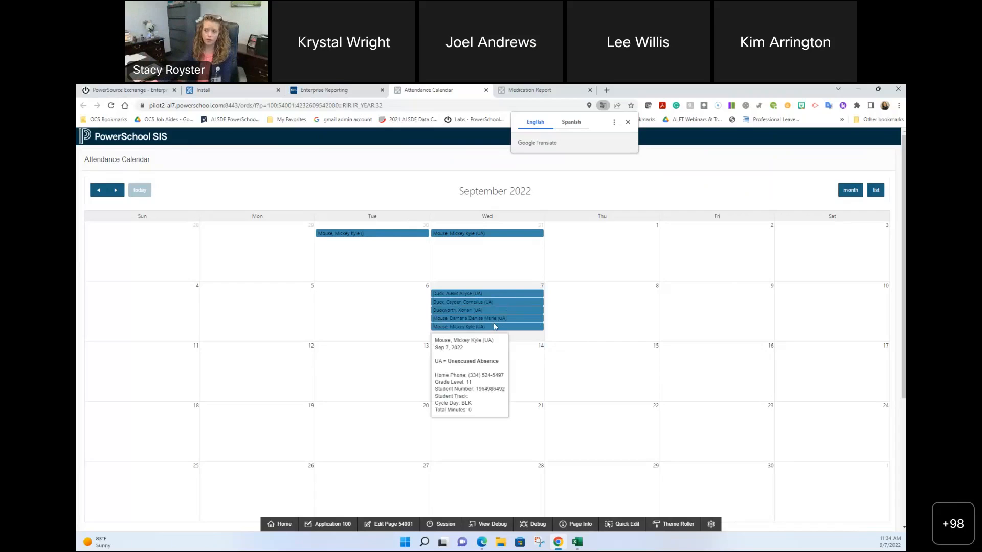
Step: Close the Attendance Calendar tab and switch to another application window
click(486, 91)
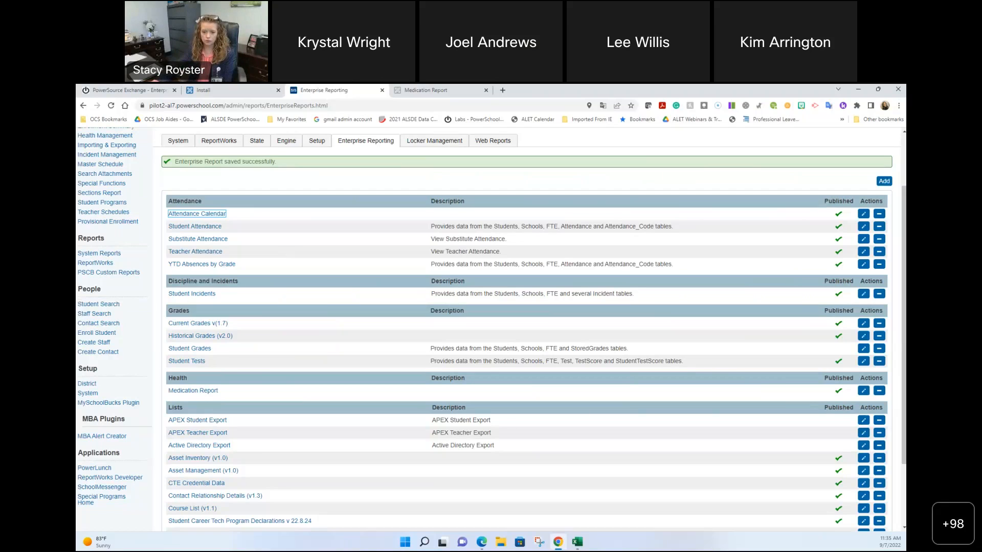
key(alt+Tab)
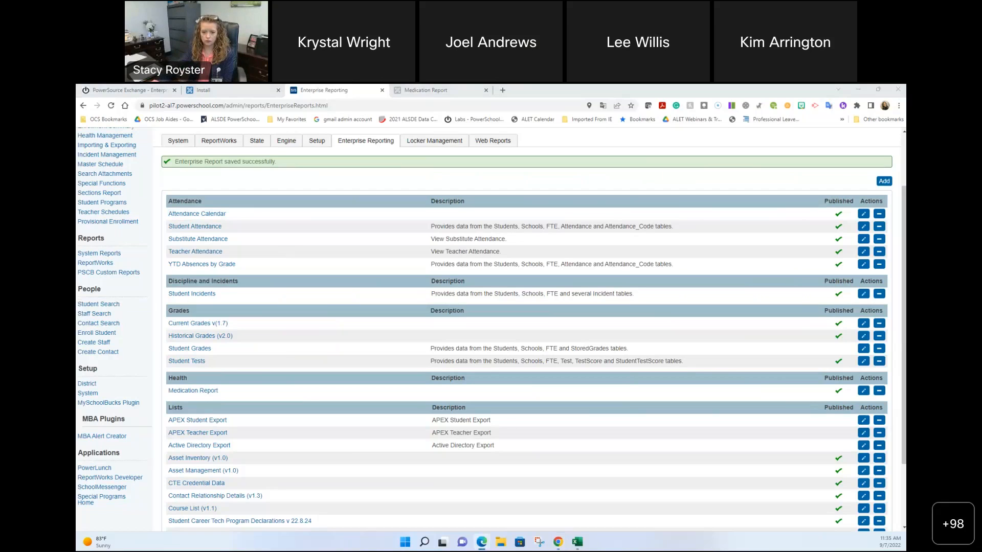